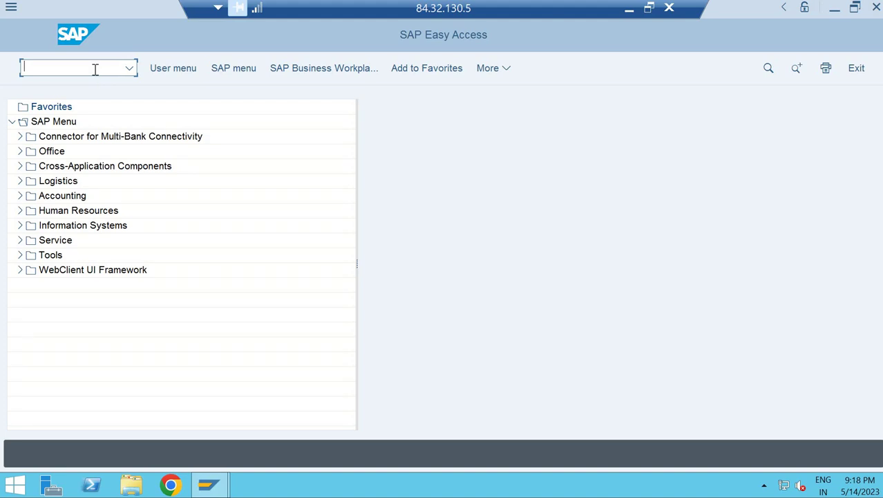
text(fs00)
key(BackSpace)
key(BackSpace)
key(BackSpace)
key(BackSpace)
- Expand the SAP Menu tree through Accounting, Financial Accounting, General Ledger, Master Records and G/L Accounts down to Individual Processing
click(21, 197)
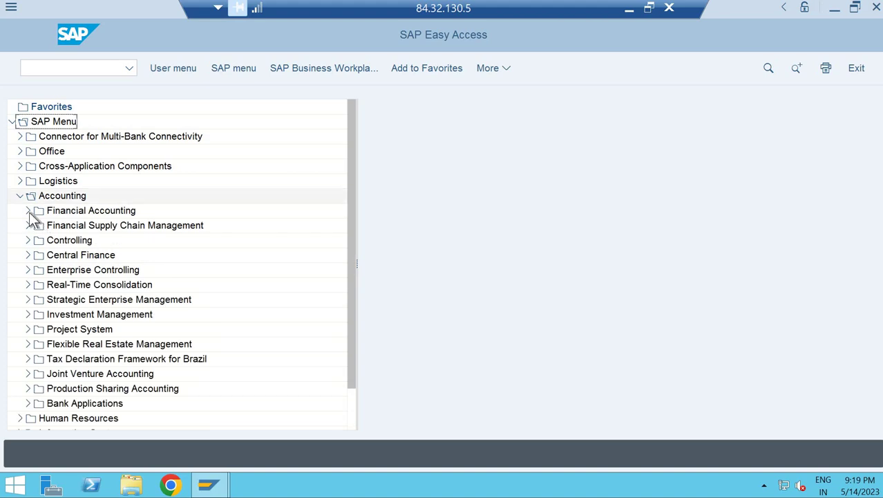
click(29, 210)
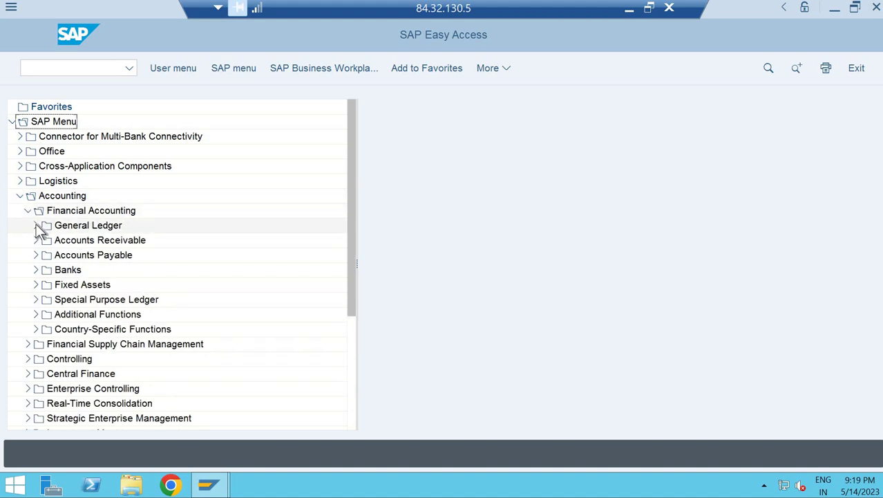
click(36, 226)
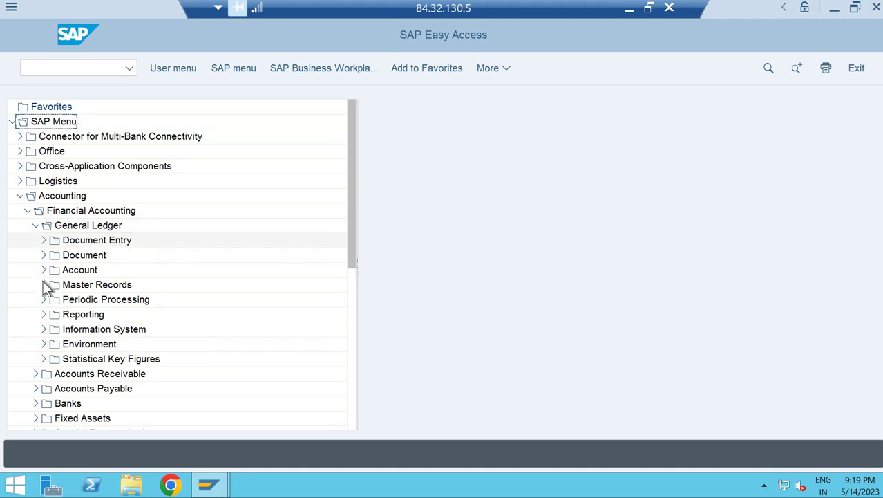
click(44, 285)
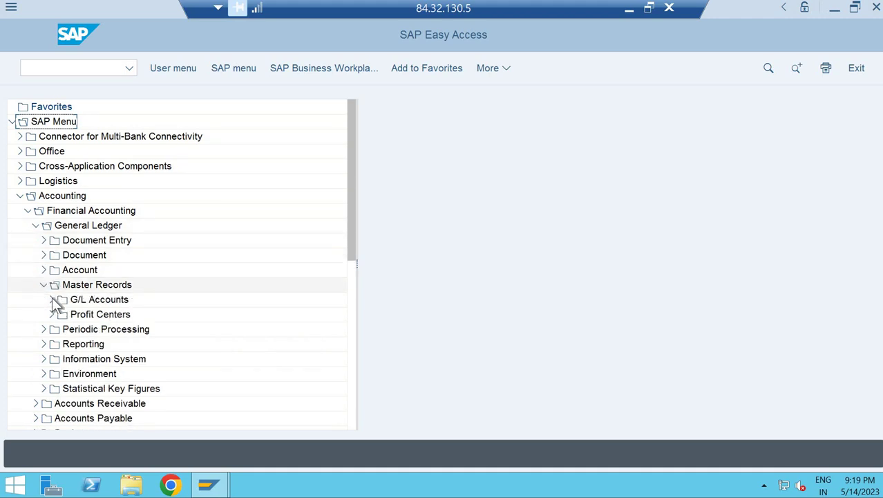
click(53, 299)
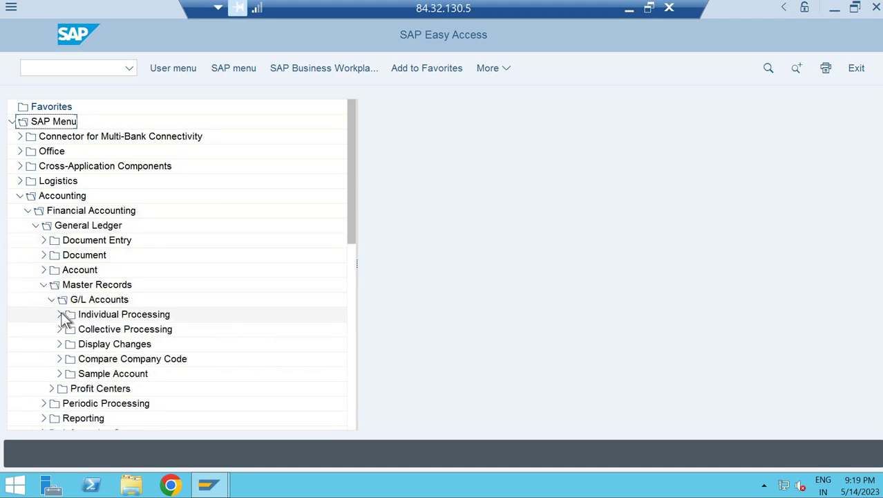
click(97, 315)
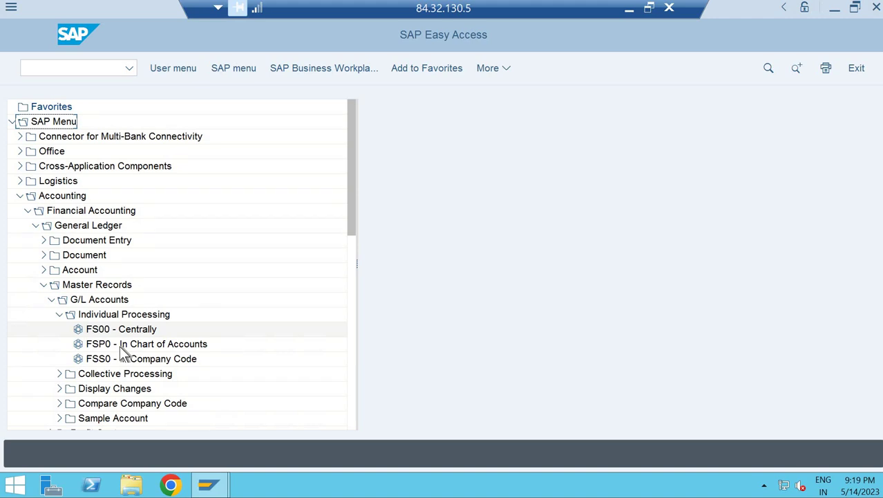
- View the company code G/L account transaction FSS0, and return to the SAP Easy Access tree
click(163, 346)
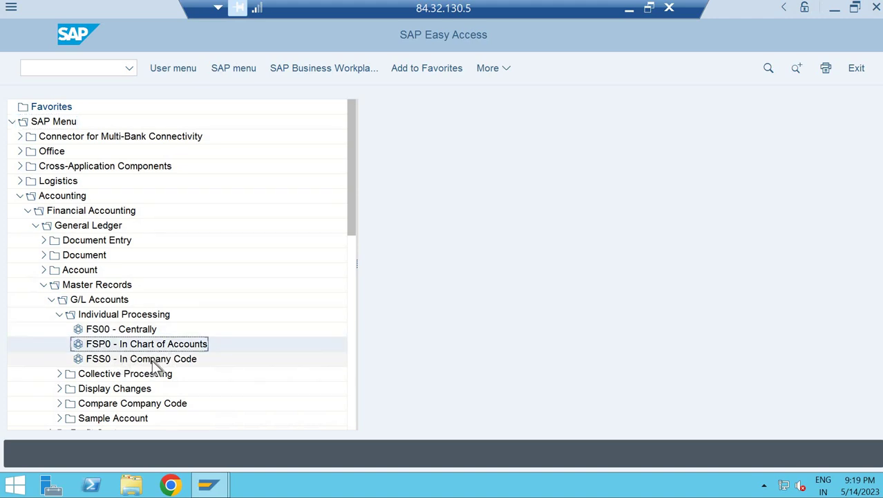
click(152, 360)
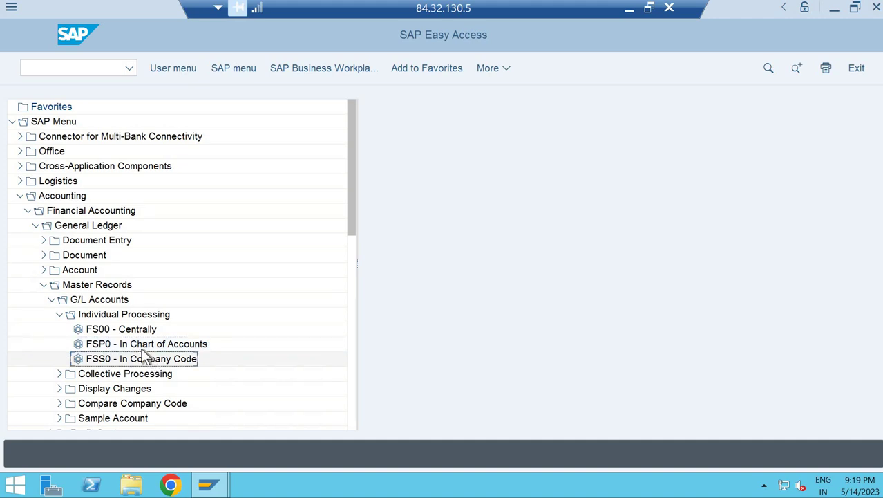
click(126, 348)
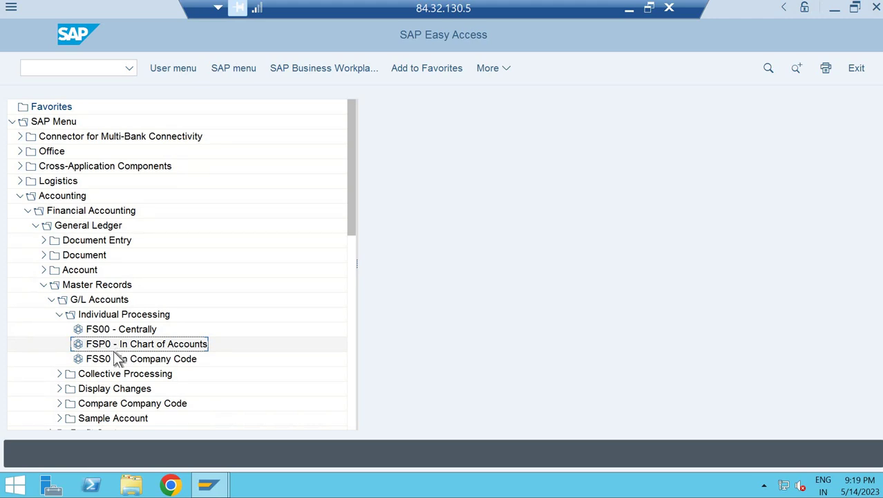
click(117, 363)
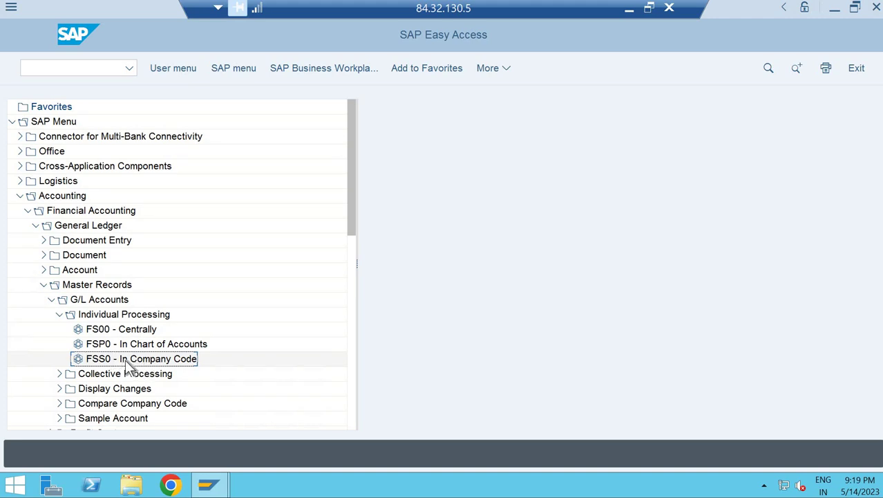
double_click(125, 359)
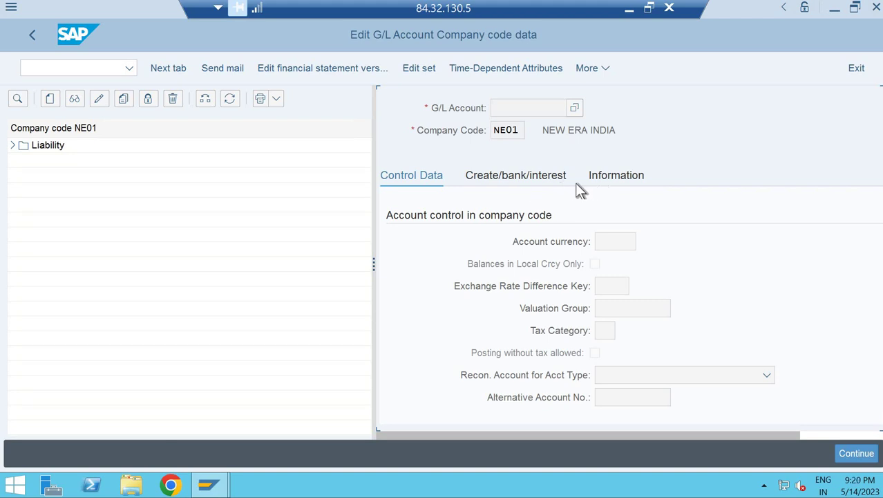
key(F3)
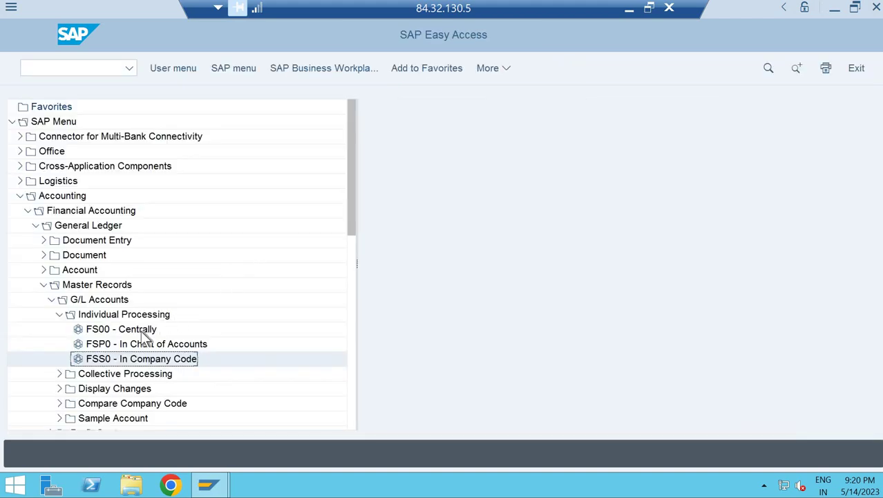
- View the chart of accounts G/L account transaction FSP0, and return to the SAP Easy Access tree
click(132, 345)
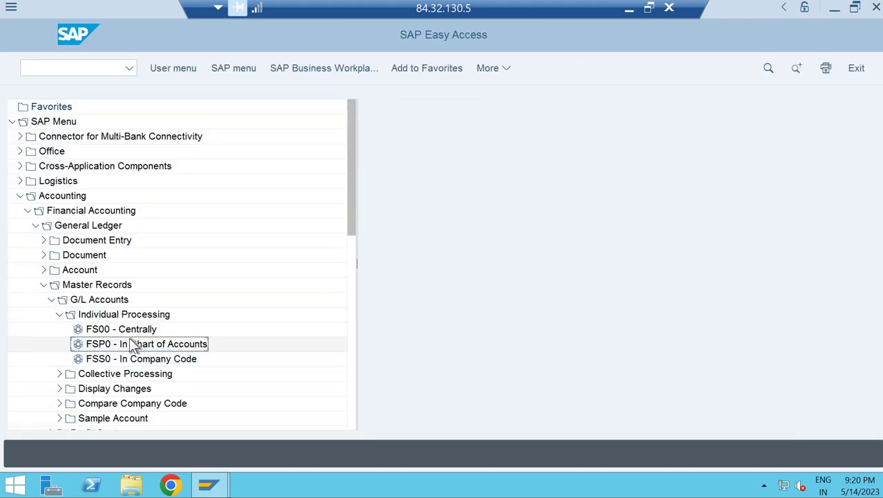
double_click(132, 345)
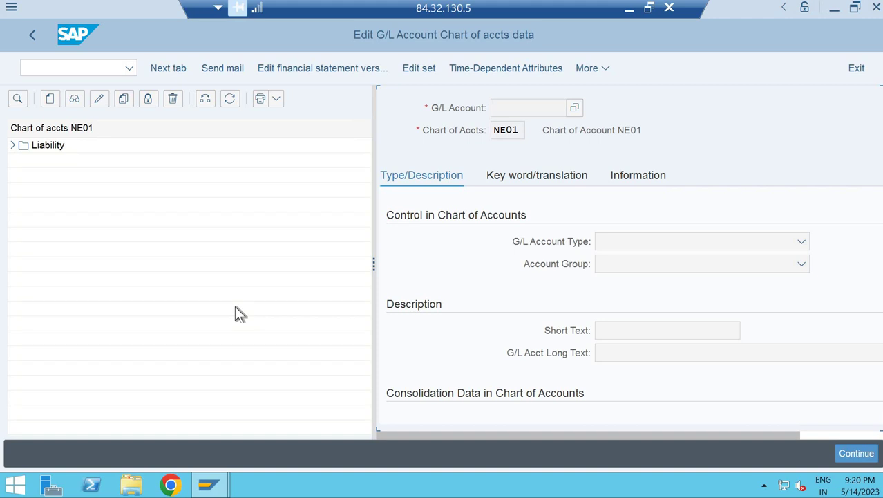
key(F3)
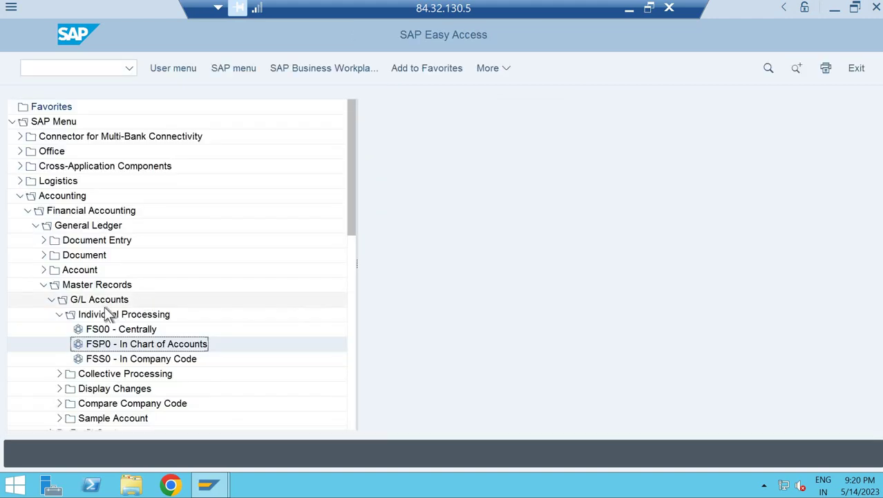
- Start the central G/L account transaction FS00 and narrow the account navigation pane to widen the detail area
click(82, 334)
double_click(81, 335)
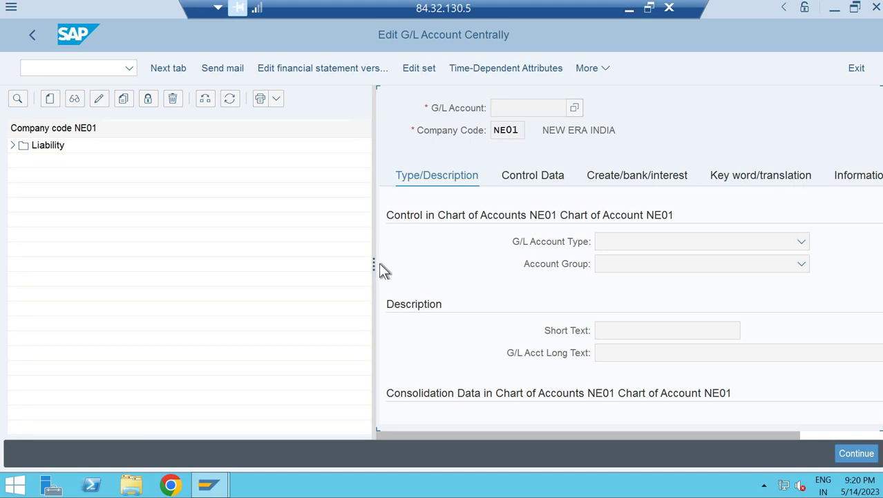
drag(373, 264, 197, 262)
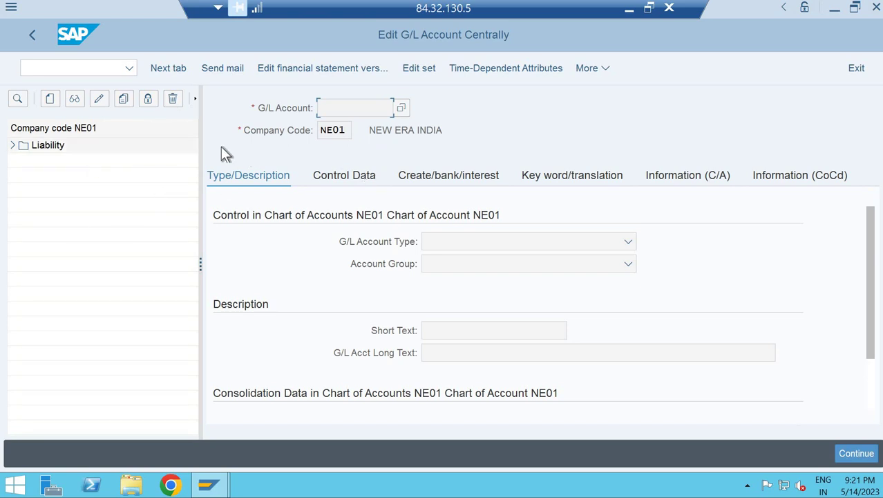
drag(201, 261, 263, 263)
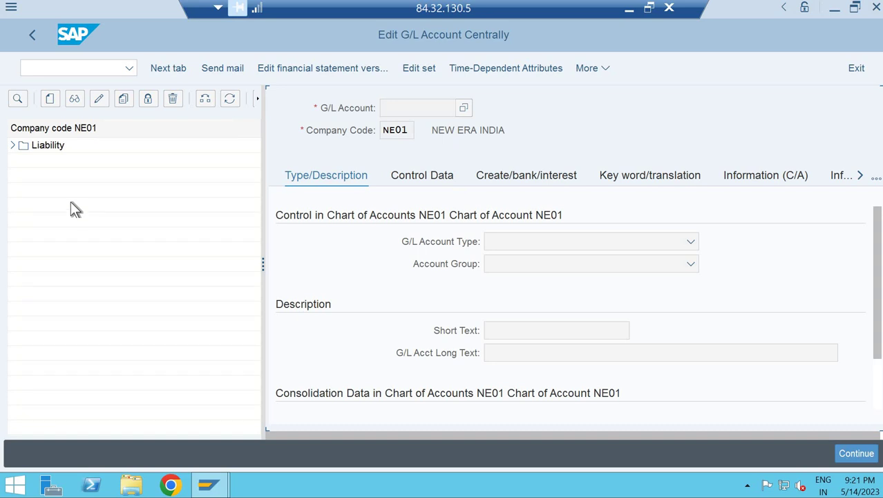
- Change the hierarchy display setting to "Do not display navigation tree" and acknowledge the notice
click(611, 68)
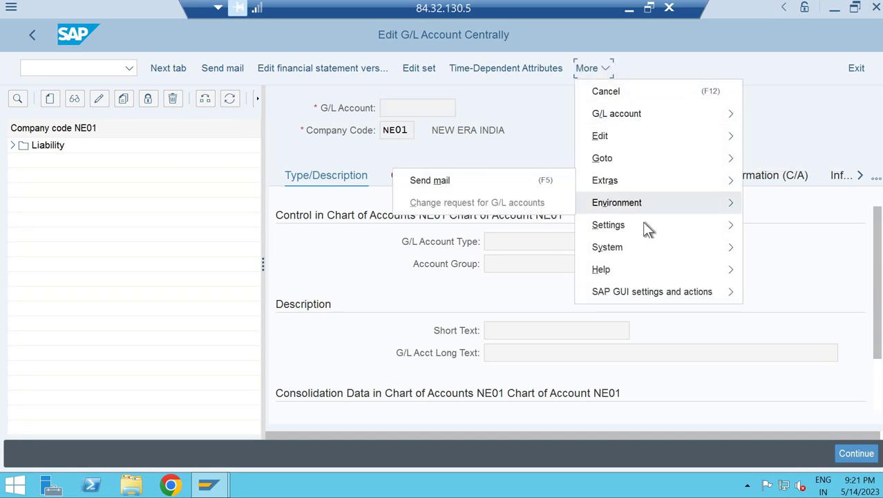
mouse_move(716, 229)
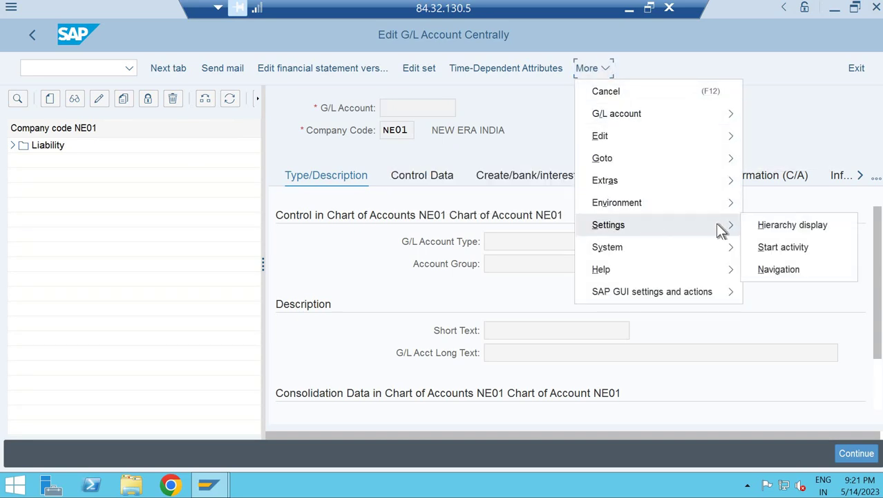
click(761, 228)
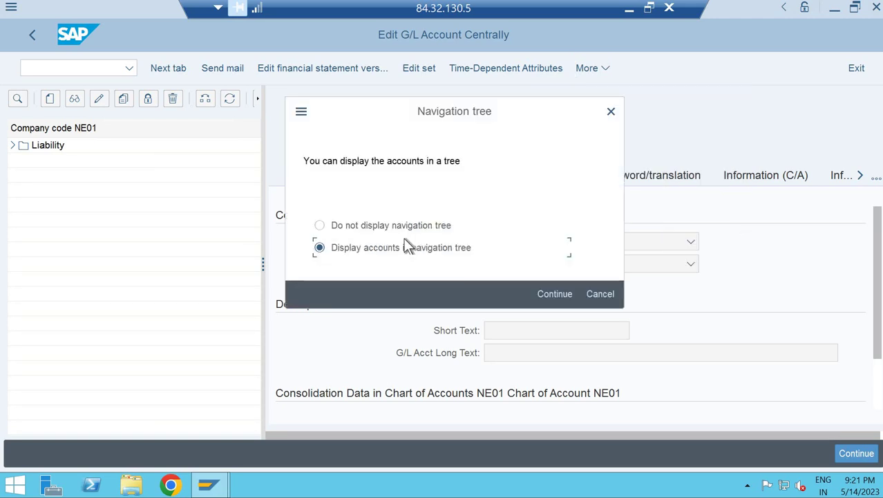
click(442, 227)
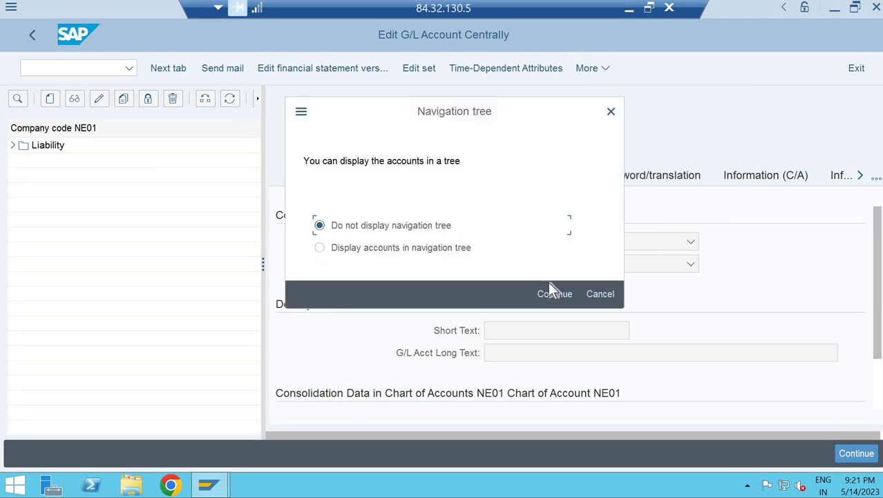
click(556, 296)
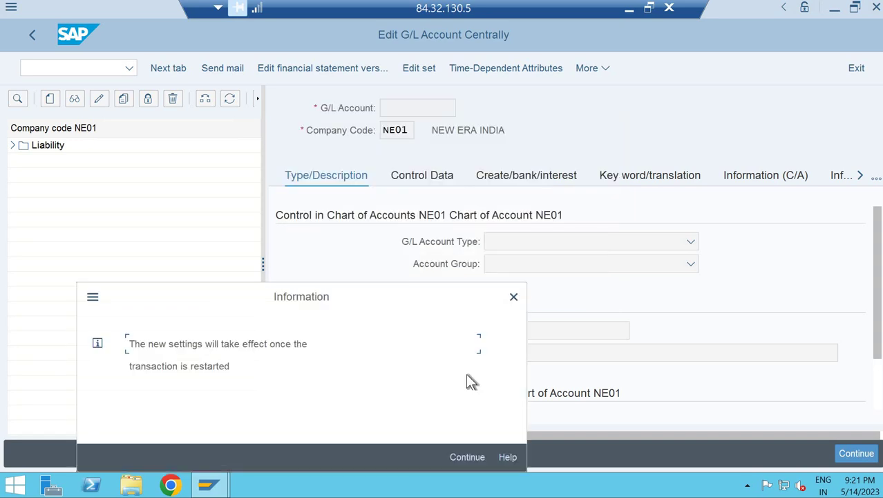
click(467, 457)
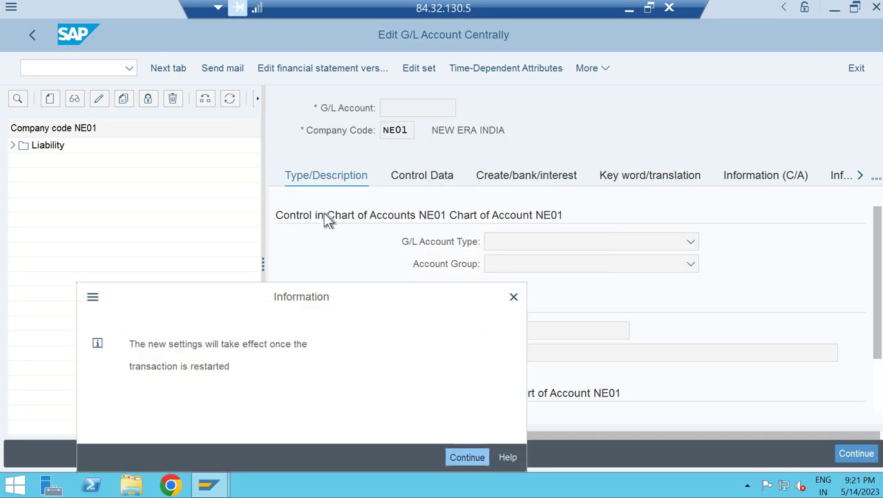
- Restart the central G/L account transaction with the command /nfs00
click(90, 69)
text(/n)
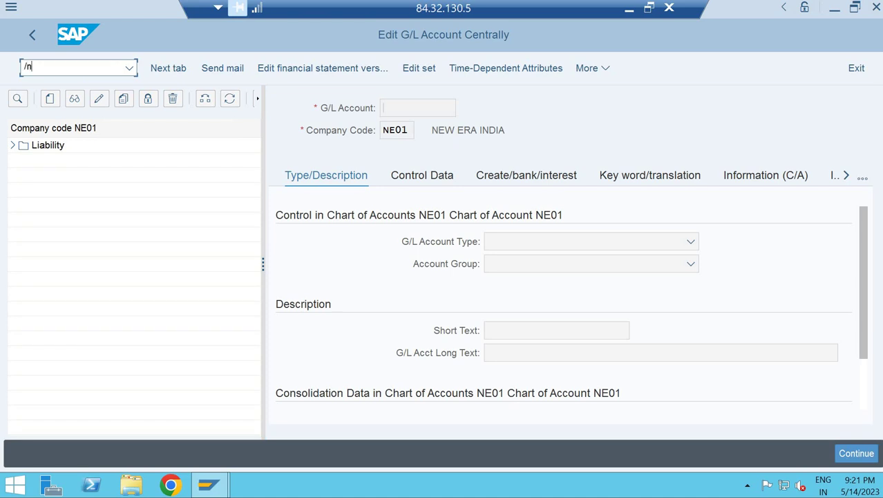
text(fs00)
key(Return)
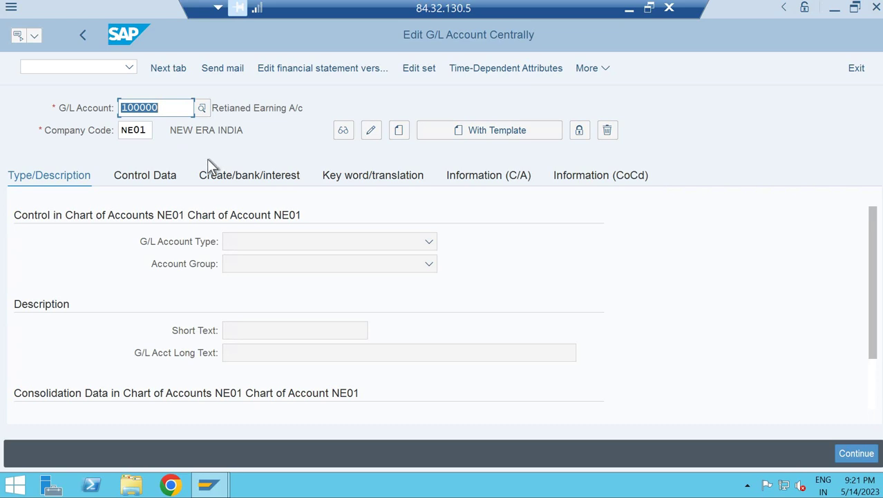
click(169, 109)
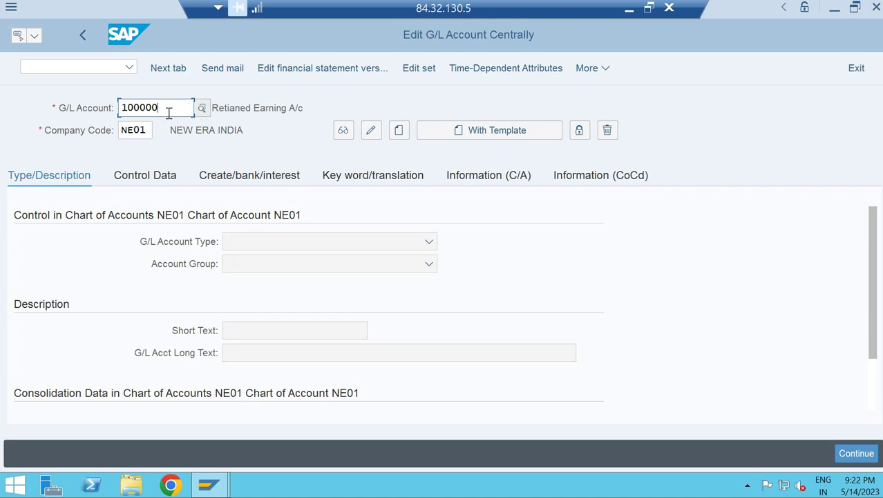
key(BackSpace)
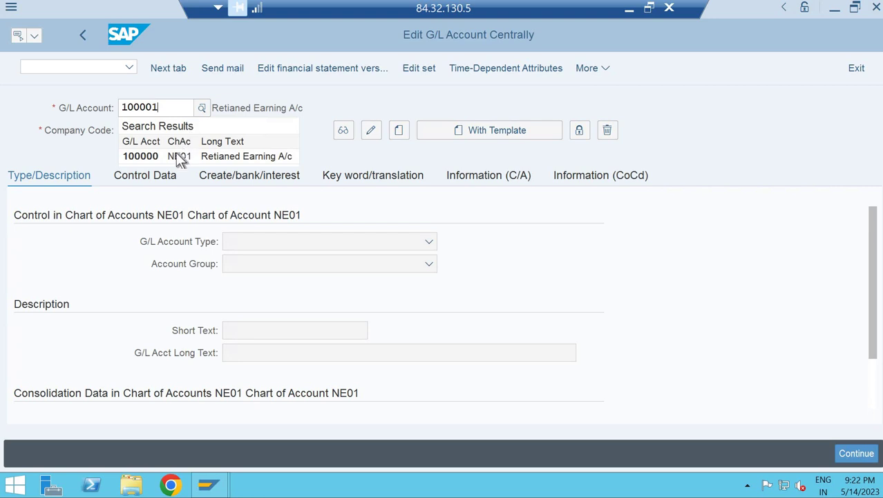
click(176, 155)
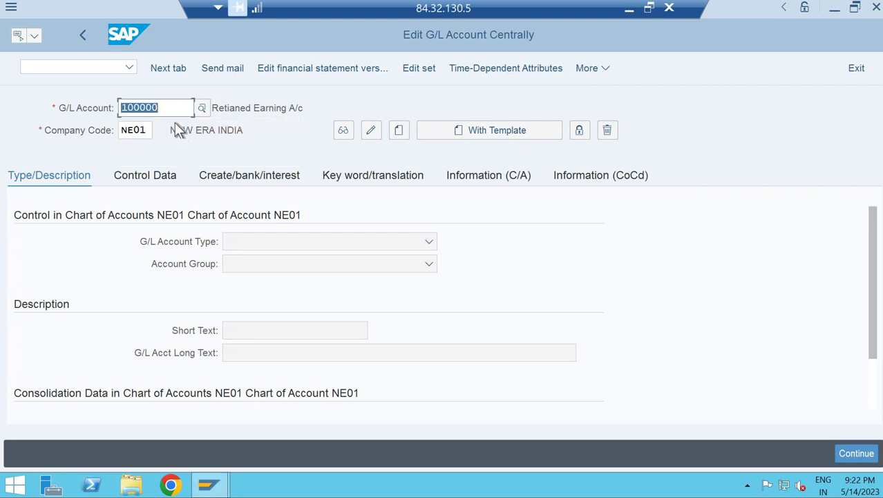
- Enter 100001 as the G/L account number for company code NE01 and start creating the account
click(174, 108)
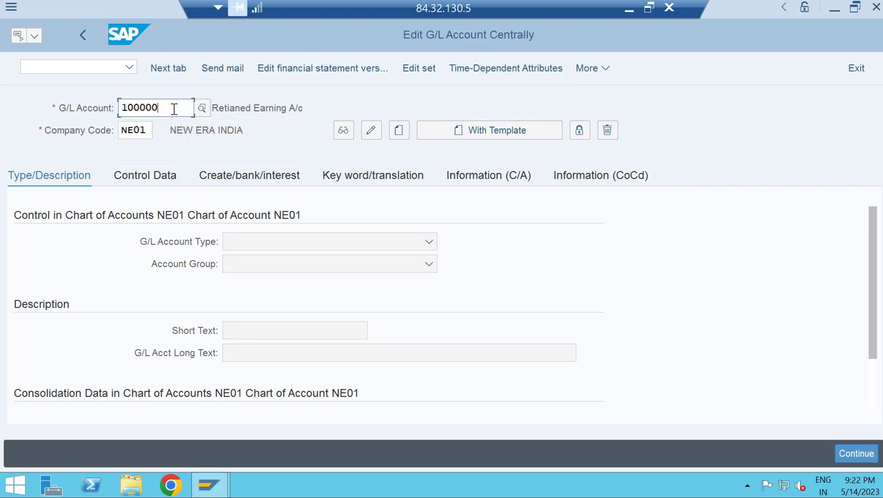
key(BackSpace)
text(1)
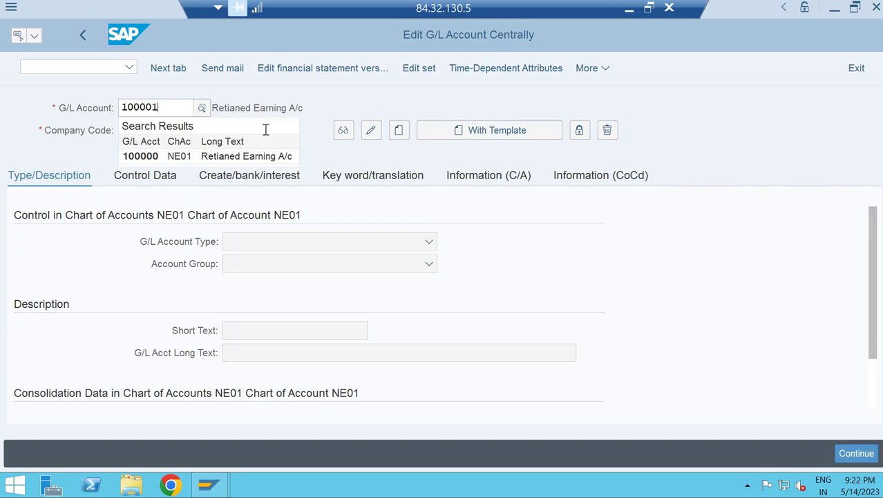
click(399, 132)
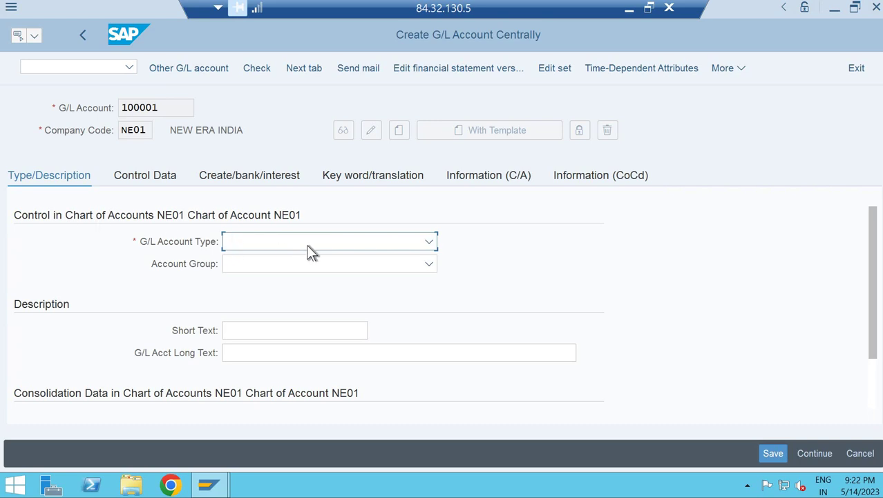
- Classify the new G/L account as a Balance Sheet Account in the Liability account group
click(434, 243)
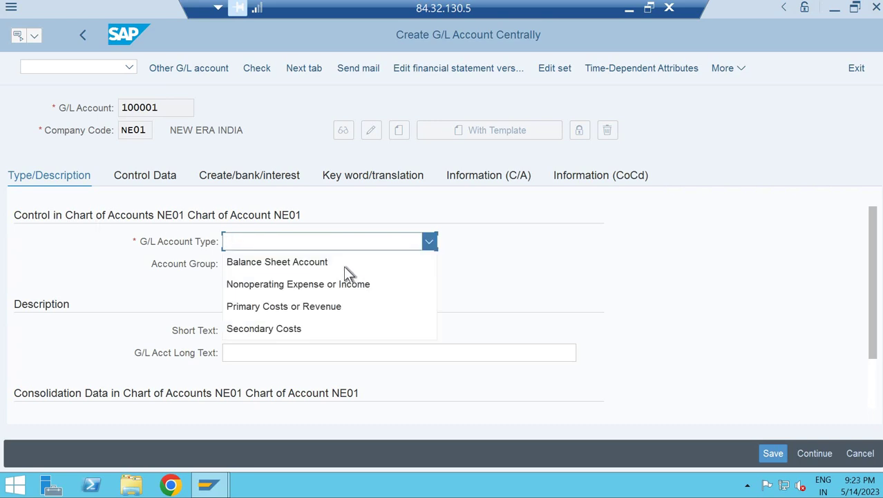
click(346, 267)
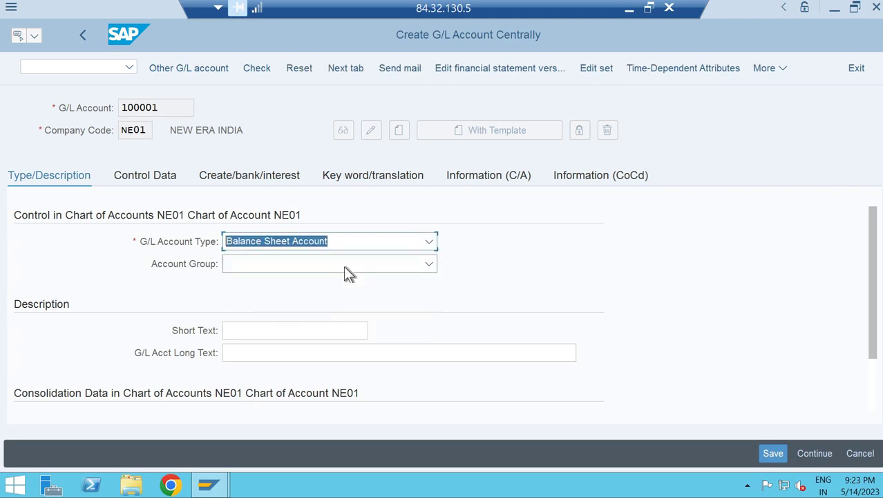
click(385, 265)
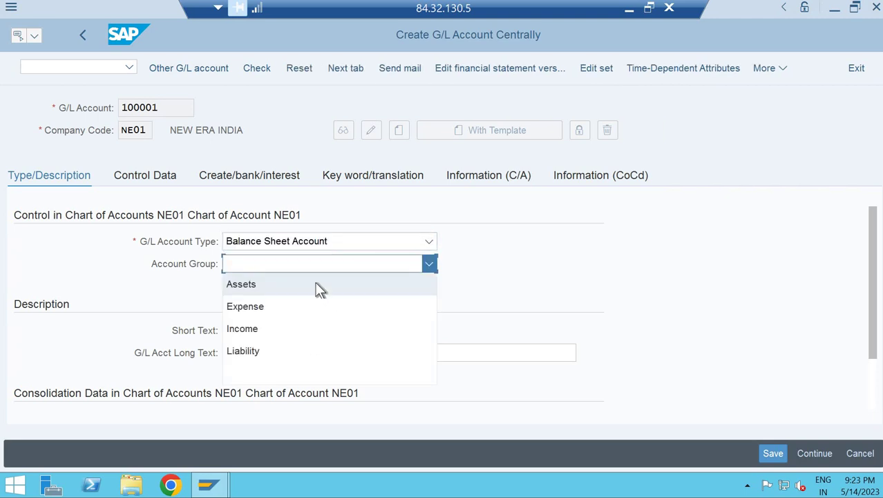
click(300, 351)
- Enter "Share capital" as both the short text and the long text of the G/L account
click(299, 336)
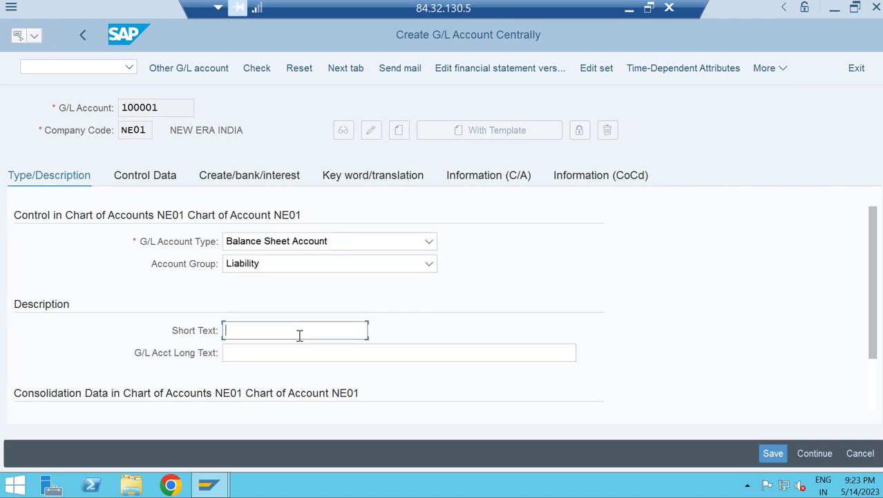
text(Share capital)
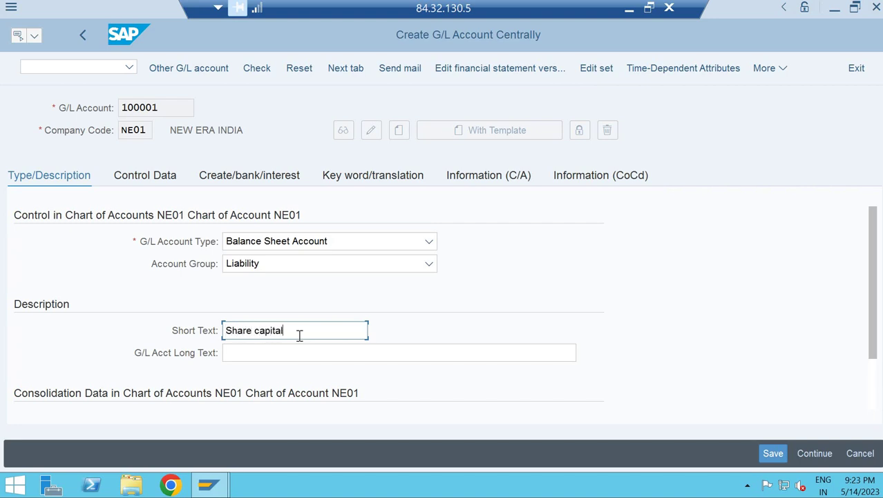
key(Return)
click(260, 351)
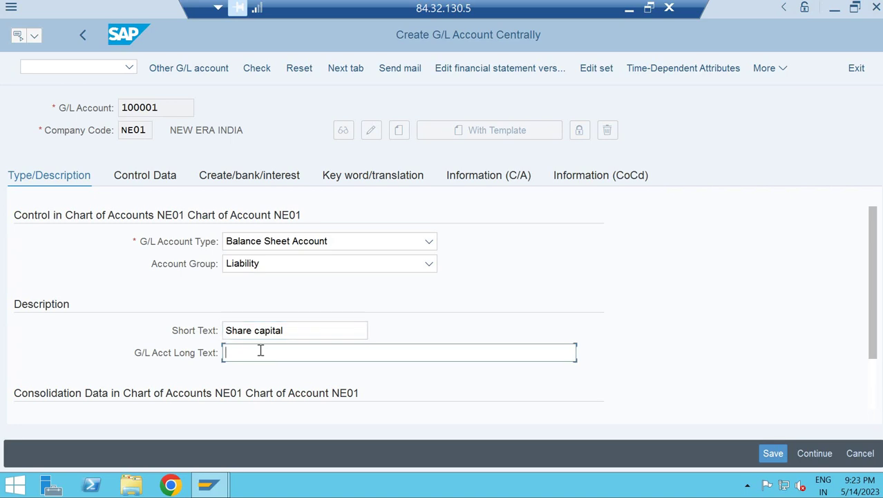
text(Share capital)
scroll(326, 371, down, 1)
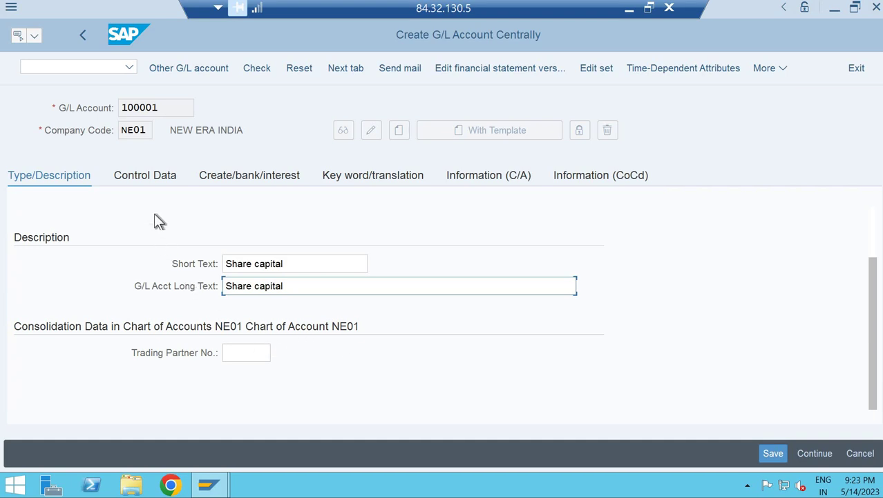
- Restrict the account to balances in local currency only in its control data
click(149, 177)
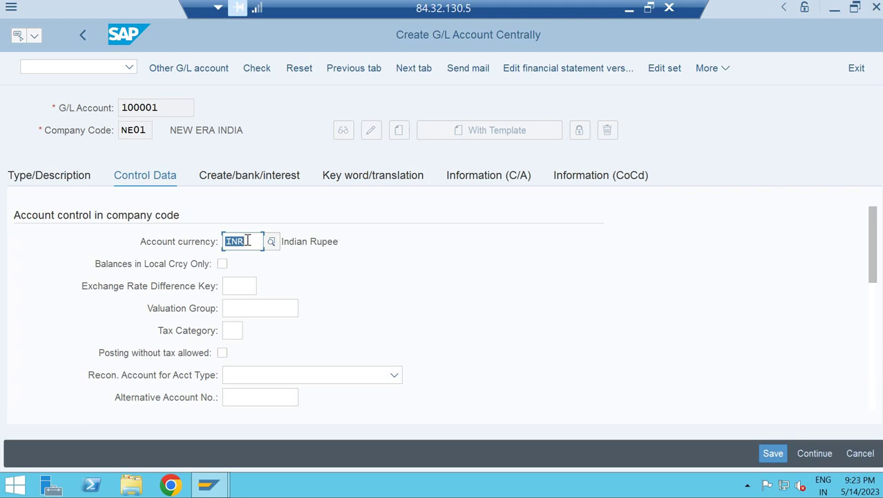
click(221, 267)
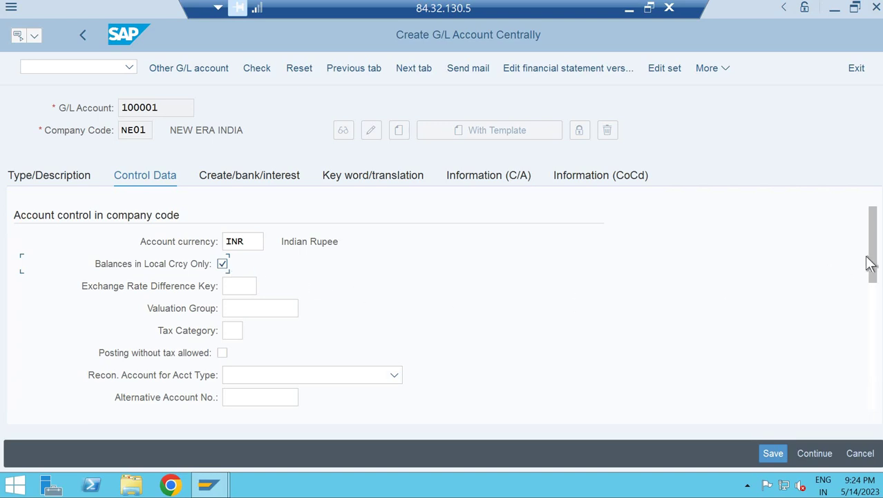
- Look through the available tax categories for the account without choosing one
click(238, 332)
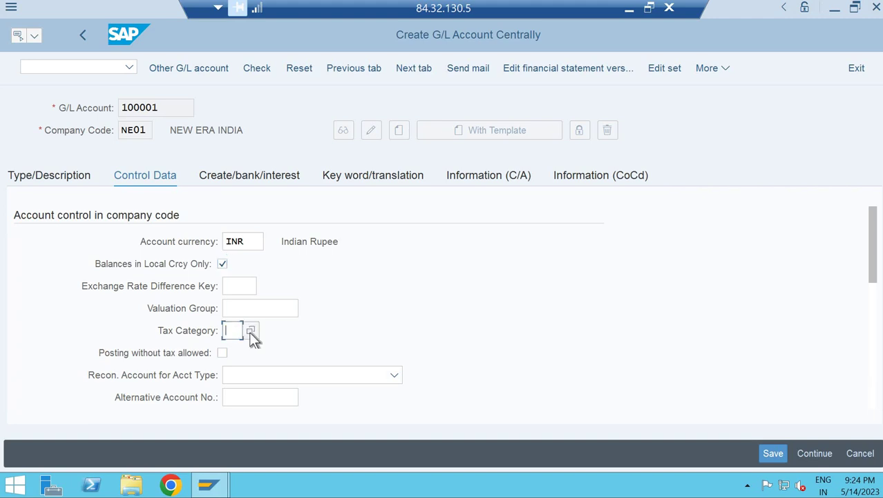
click(250, 331)
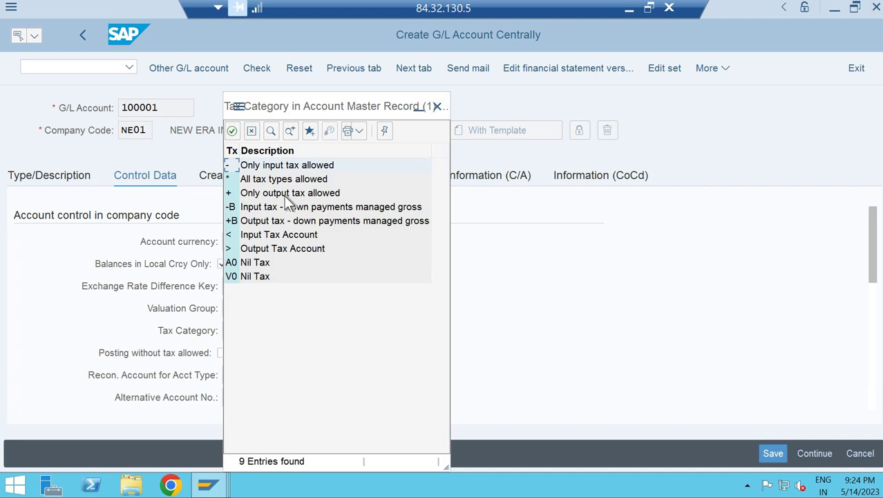
click(438, 107)
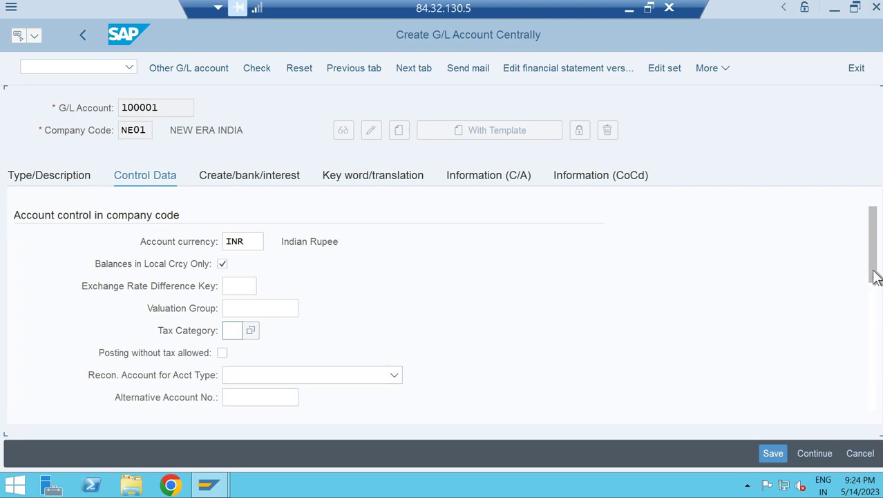
- Set the sort key in the account management data to 001 (Posting date)
scroll(394, 296, down, 3)
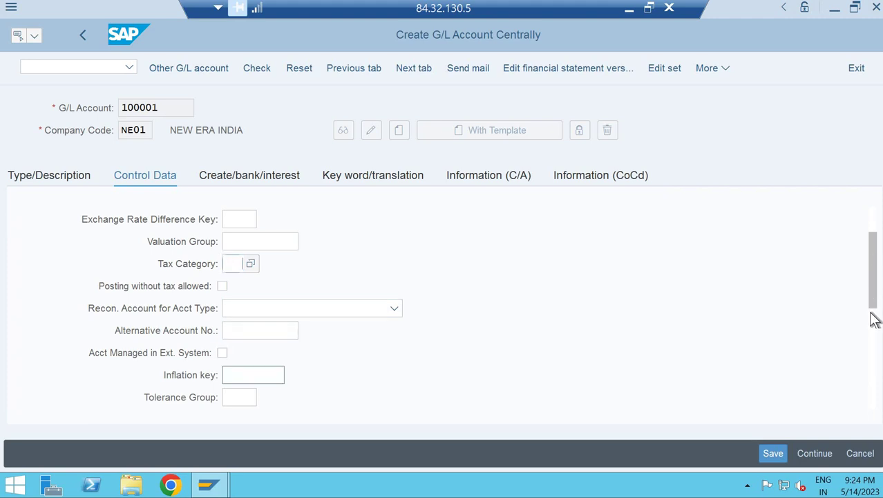
scroll(873, 318, down, 6)
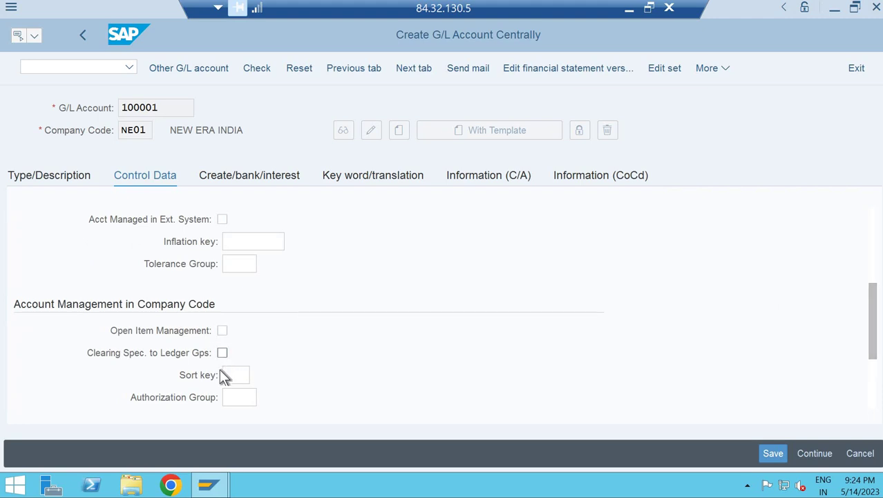
click(237, 377)
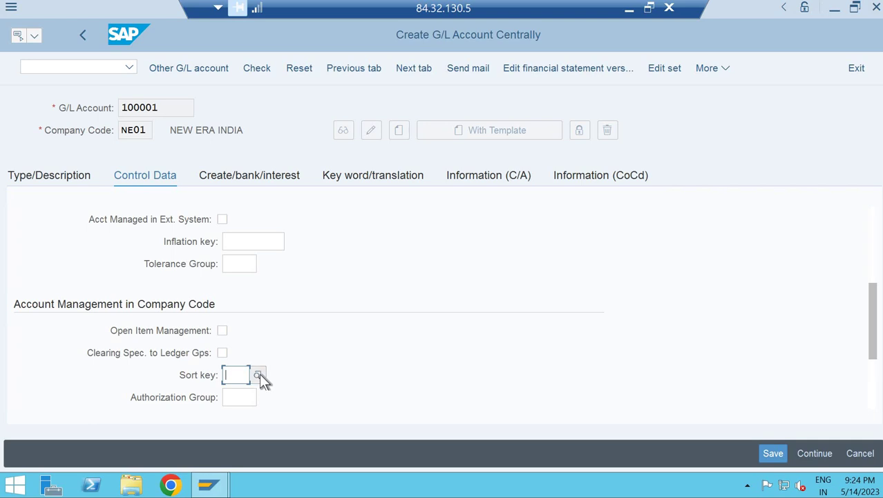
click(259, 375)
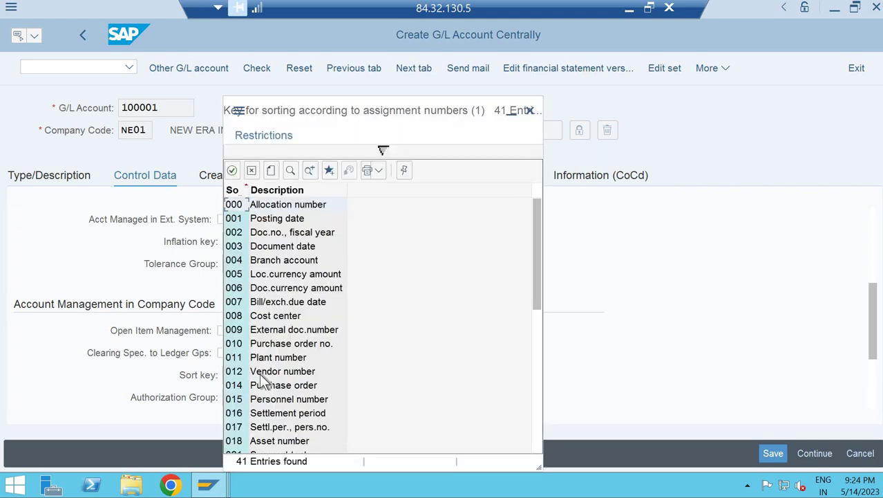
key(Down)
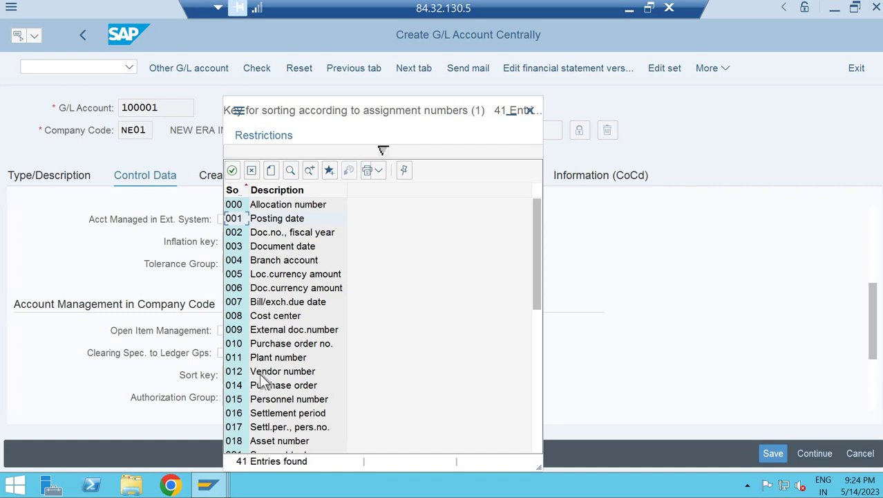
key(Return)
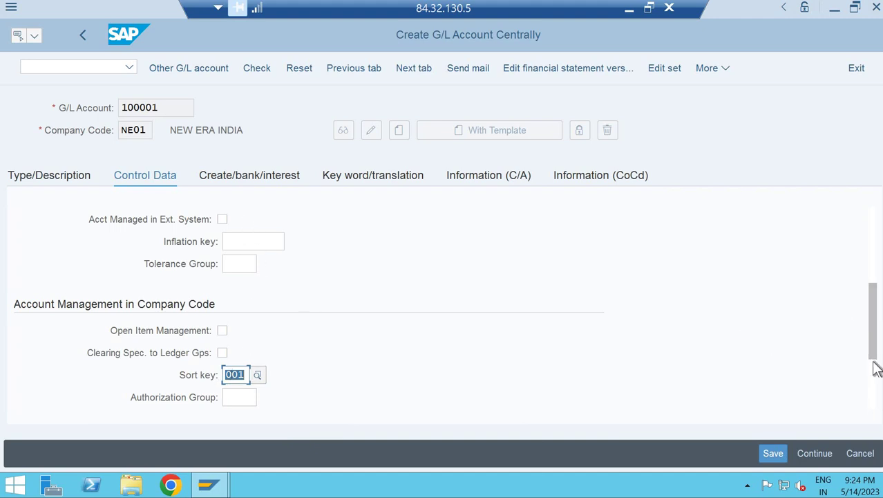
scroll(576, 337, down, 3)
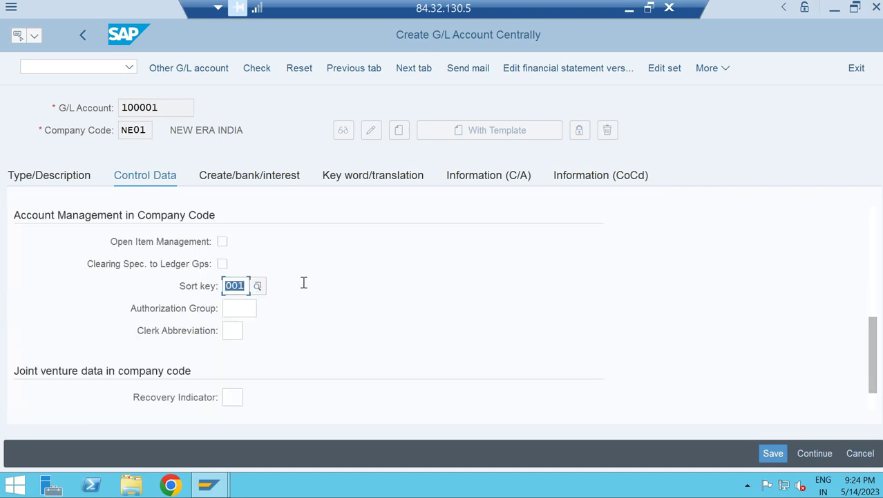
- Assign field status group G001, General (with text, assignment), and check the bank and interest details of the account
click(244, 176)
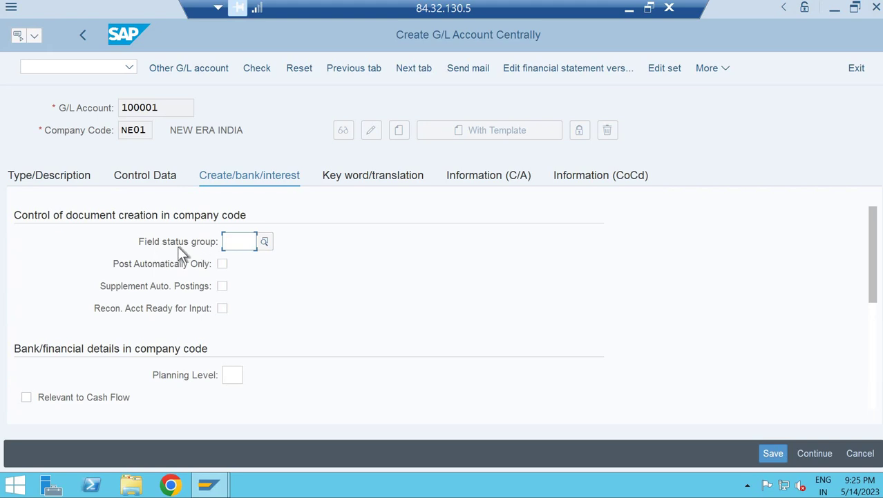
click(270, 241)
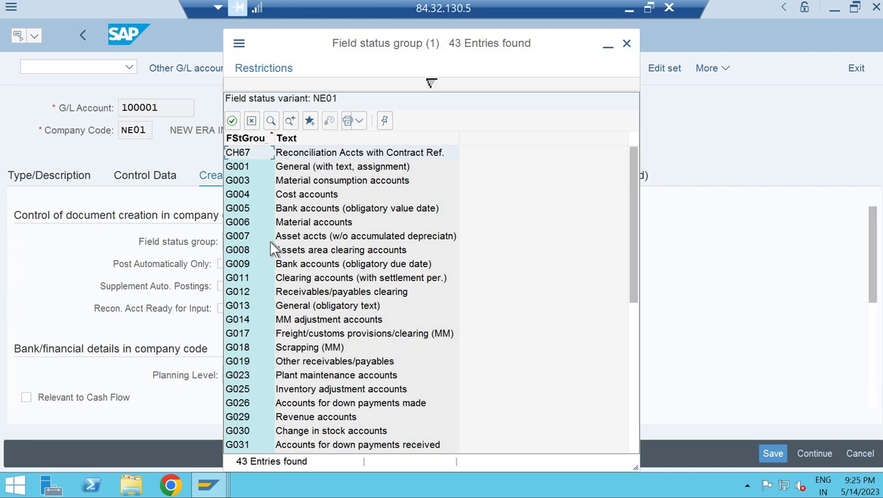
key(Down)
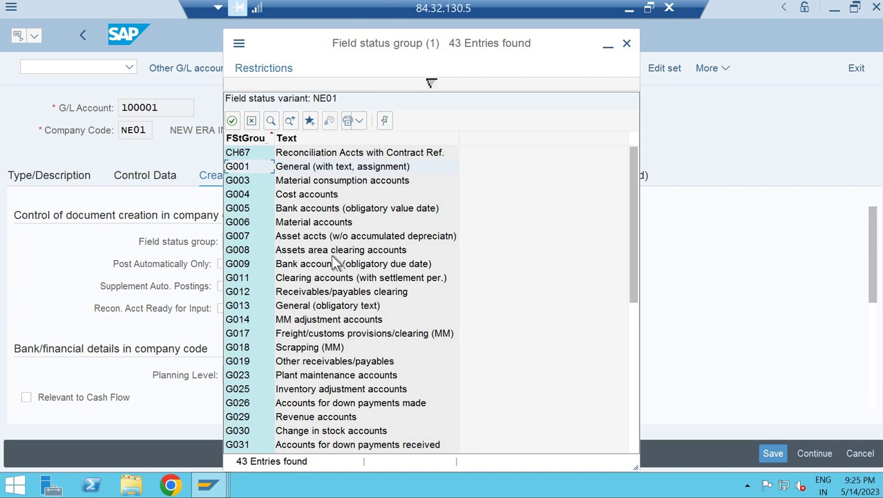
double_click(243, 166)
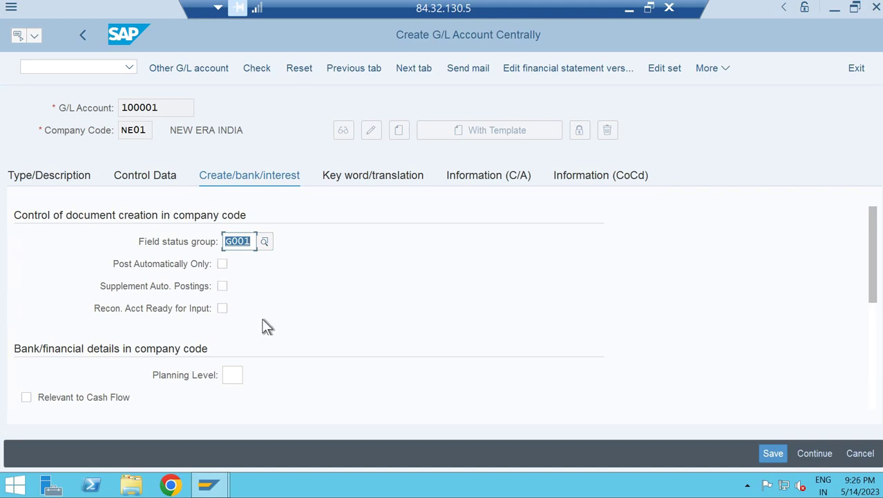
scroll(113, 293, down, 2)
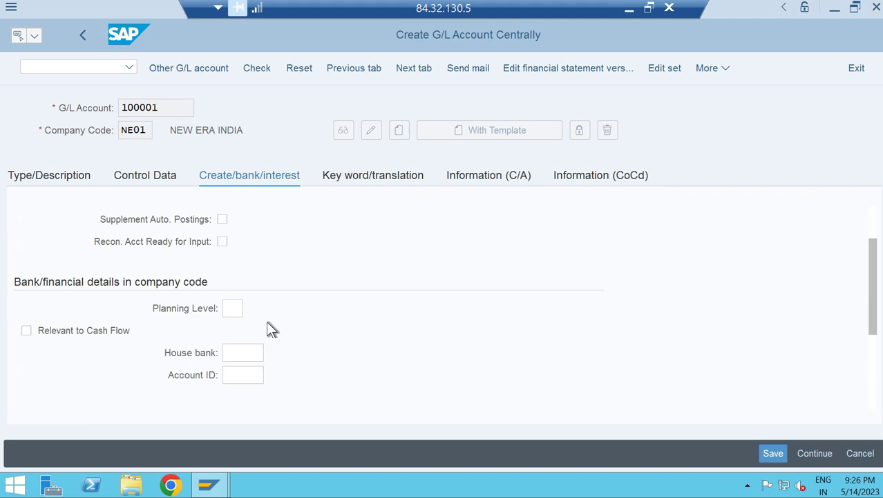
scroll(268, 322, down, 5)
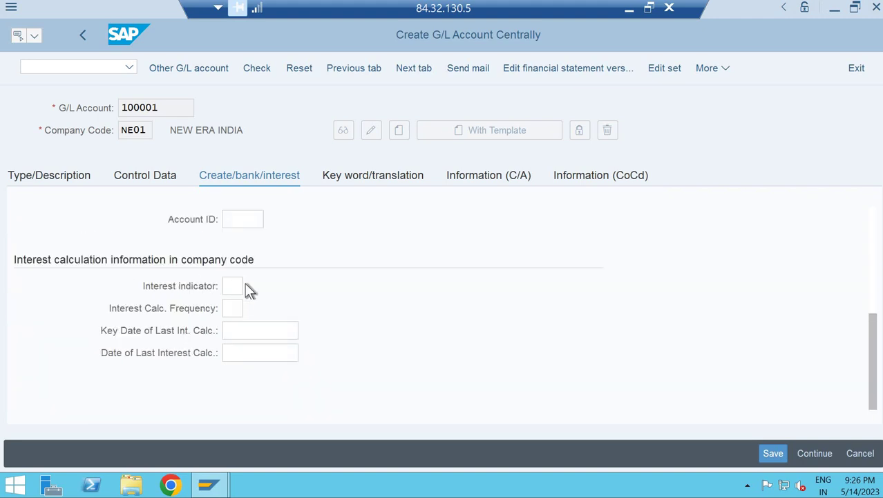
scroll(245, 282, up, 7)
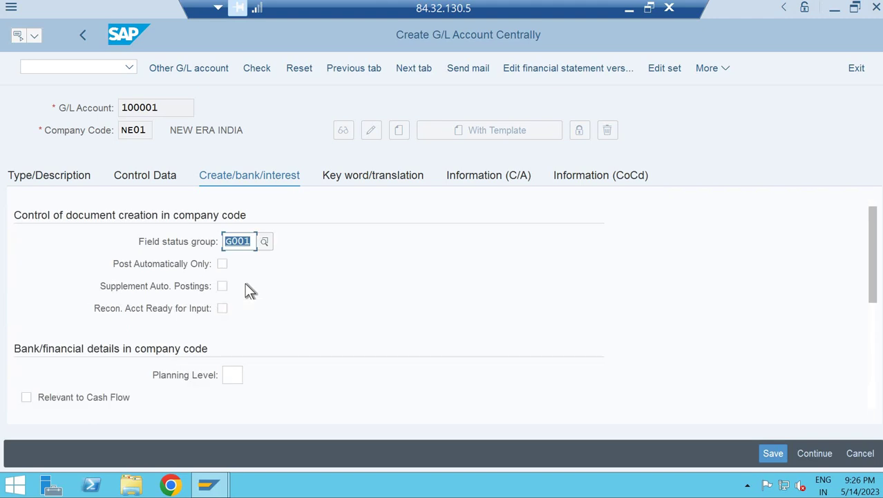
- Add an English keyword "deep" for the account in the chart of accounts keywords
click(355, 181)
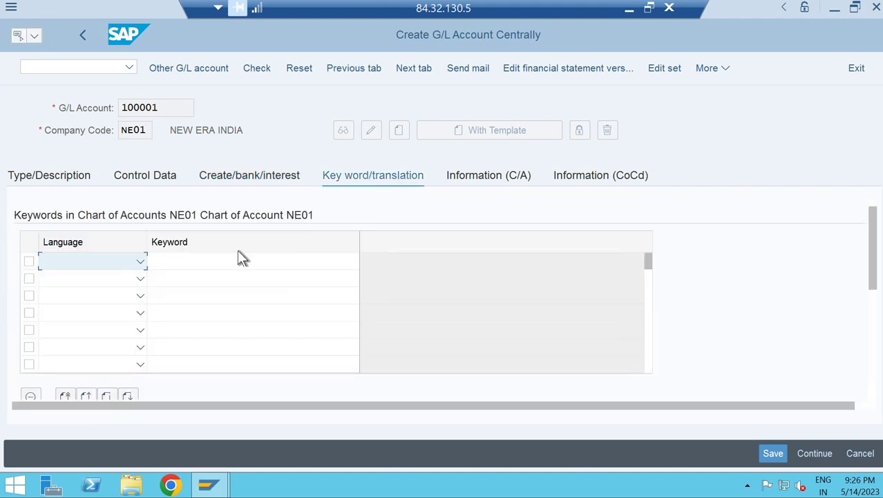
text(English)
click(175, 257)
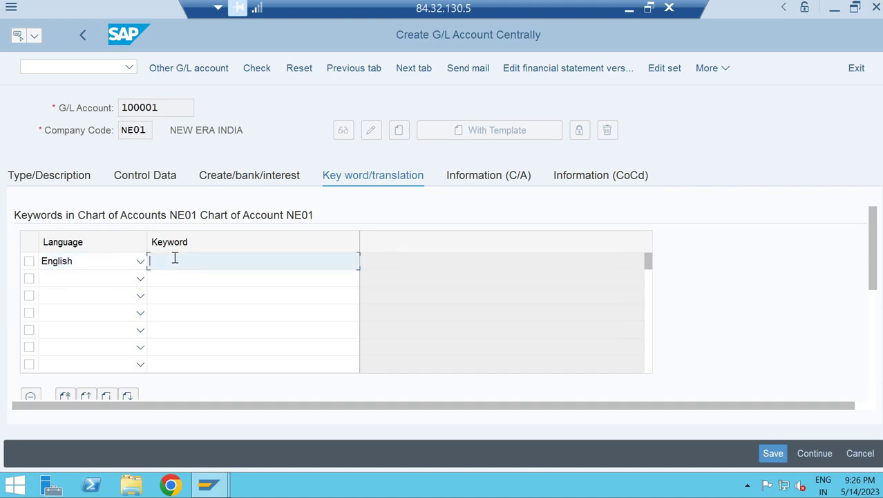
text(deep)
- Review the chart of accounts and company code information of the account, and save the account
click(493, 177)
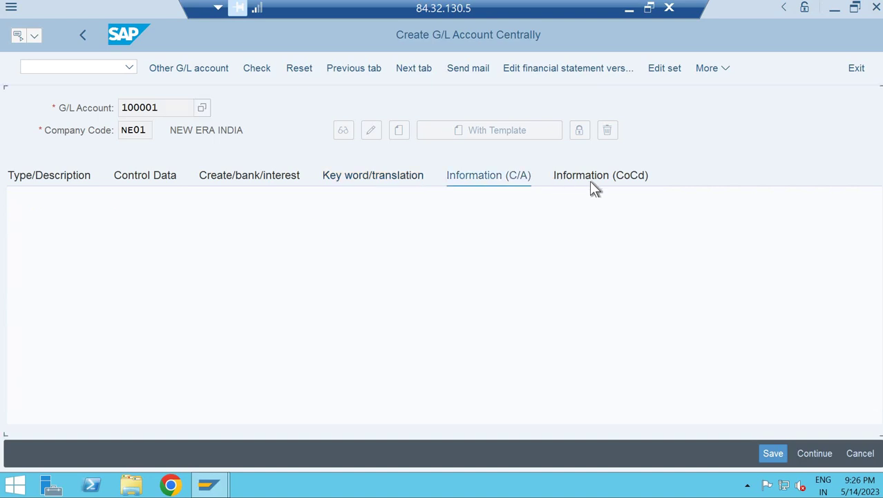
click(598, 181)
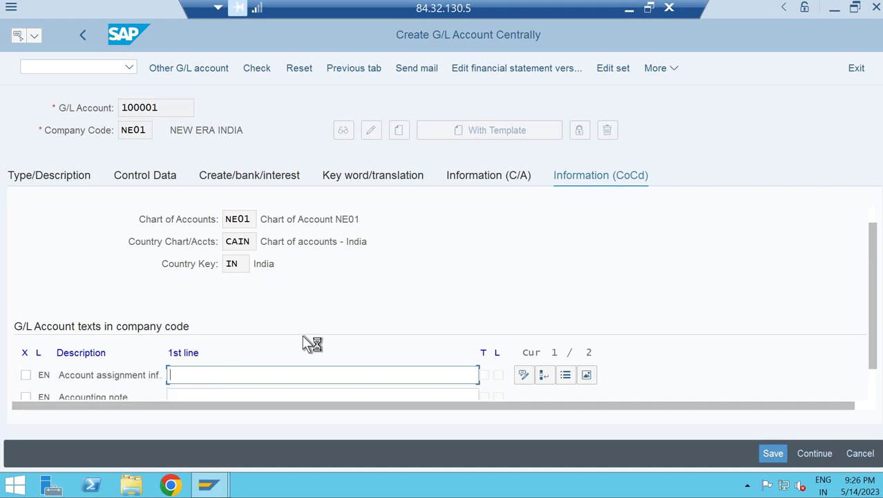
key(ctrl+s)
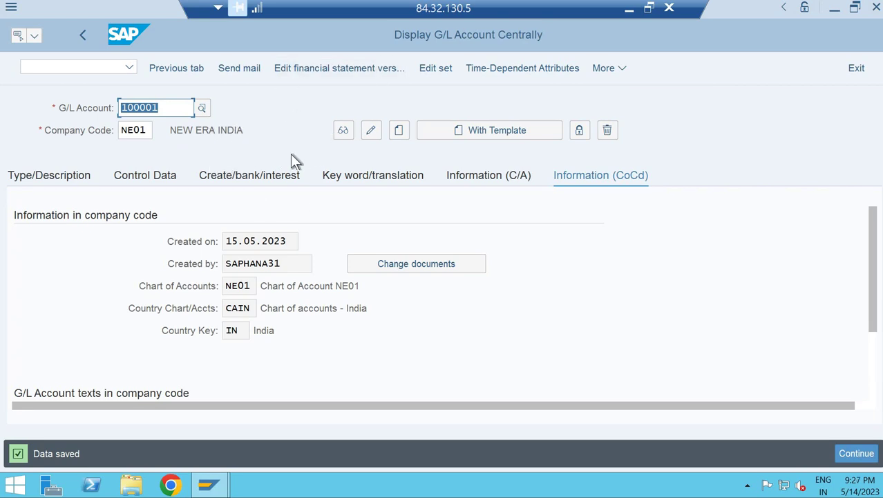
- Start creating G/L account 100002 with a template and set the reference account's company code to NE01
click(89, 67)
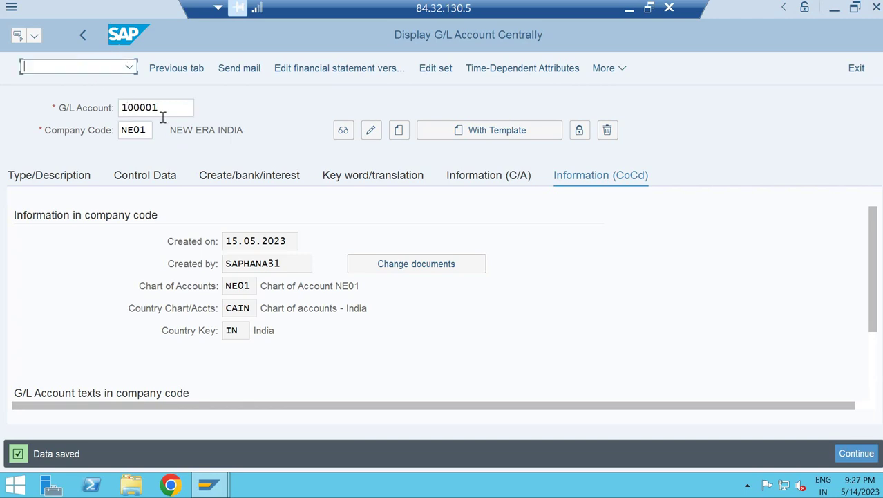
click(171, 110)
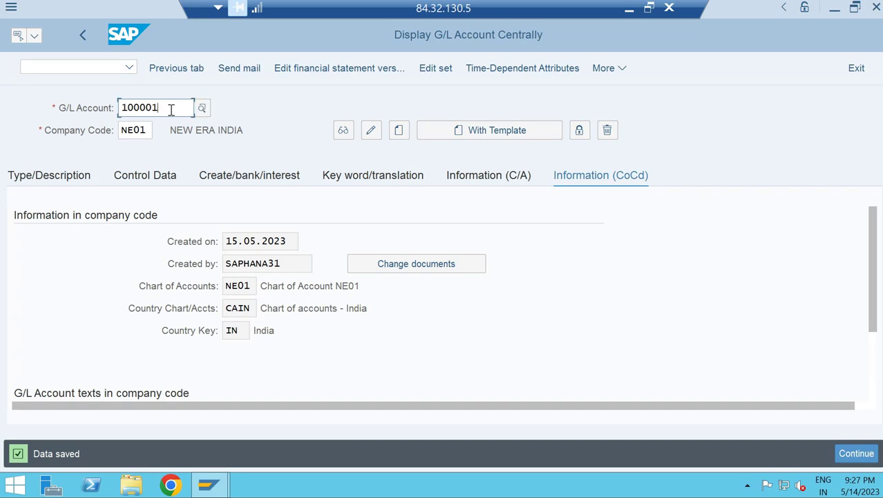
key(BackSpace)
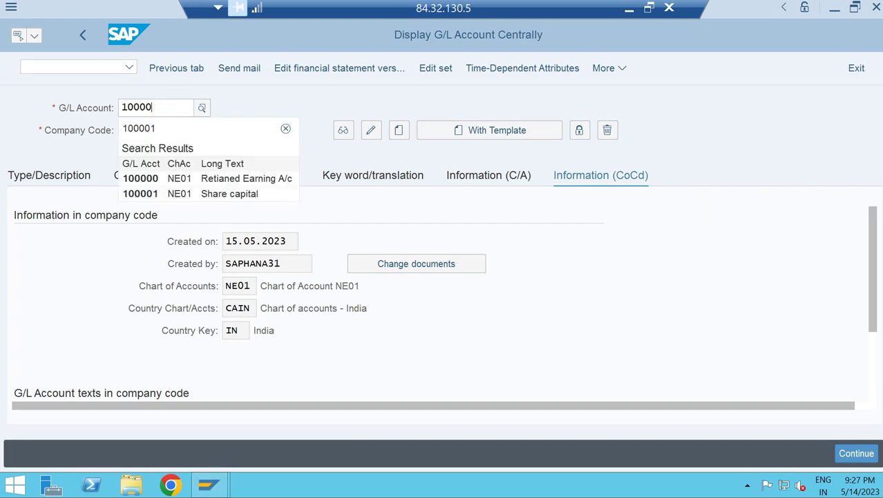
text(2)
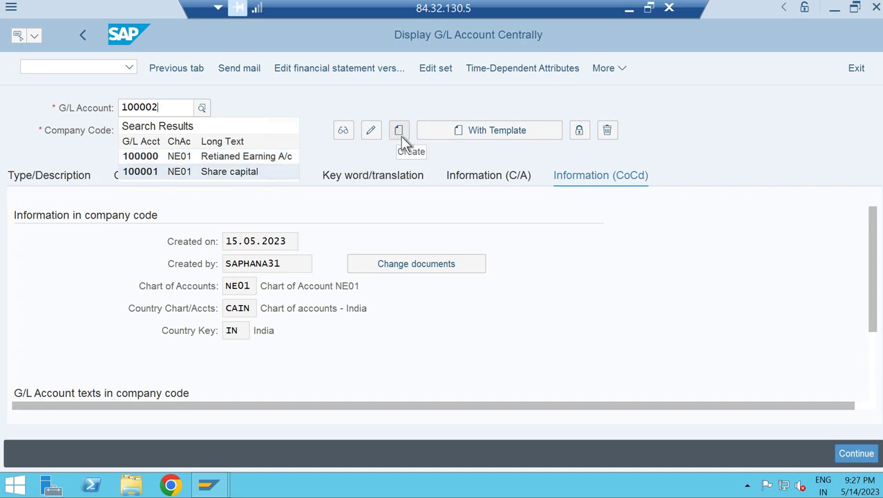
click(471, 130)
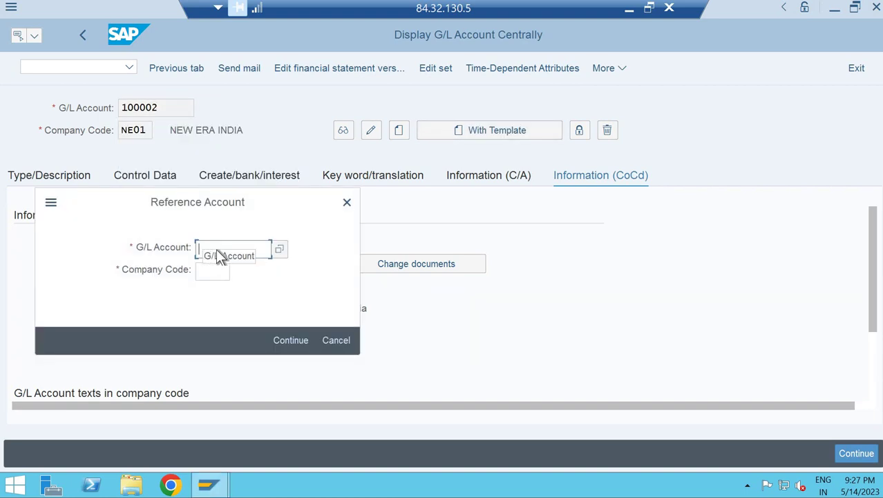
click(207, 269)
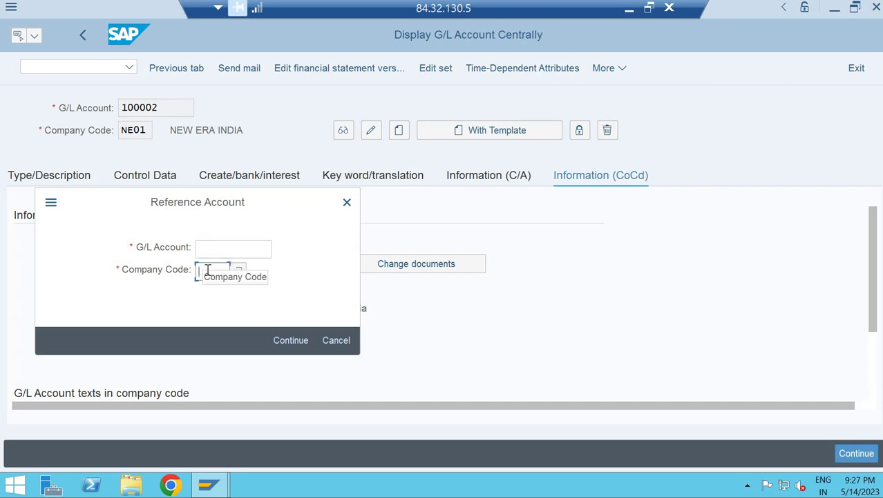
text(ne0)
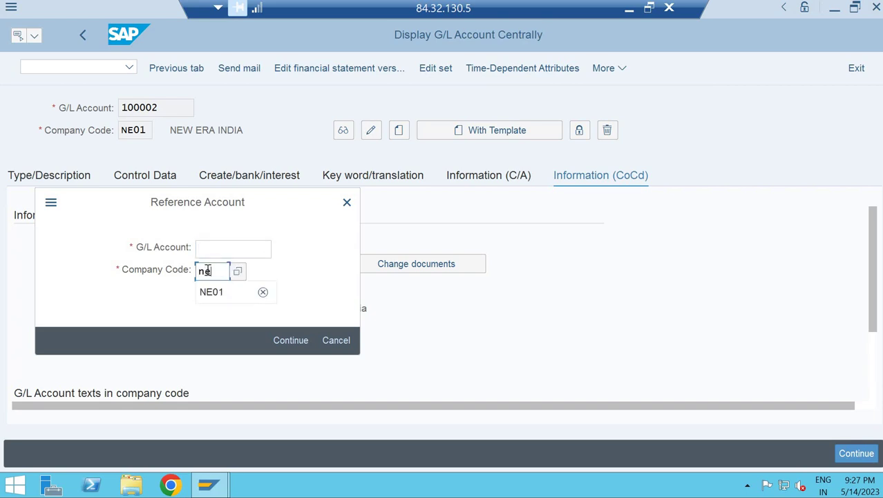
text(1)
- Search the reference G/L accounts by keyword "deep" and use account 100001, Share capital, as the template
click(221, 251)
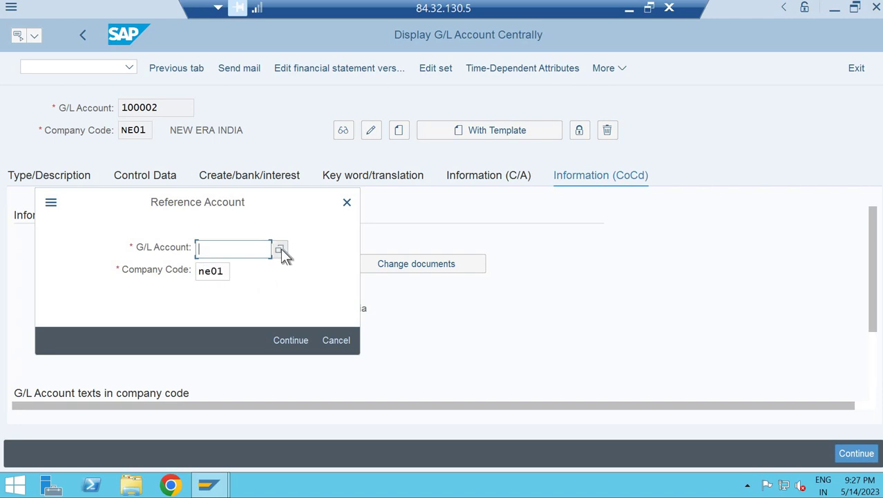
click(280, 249)
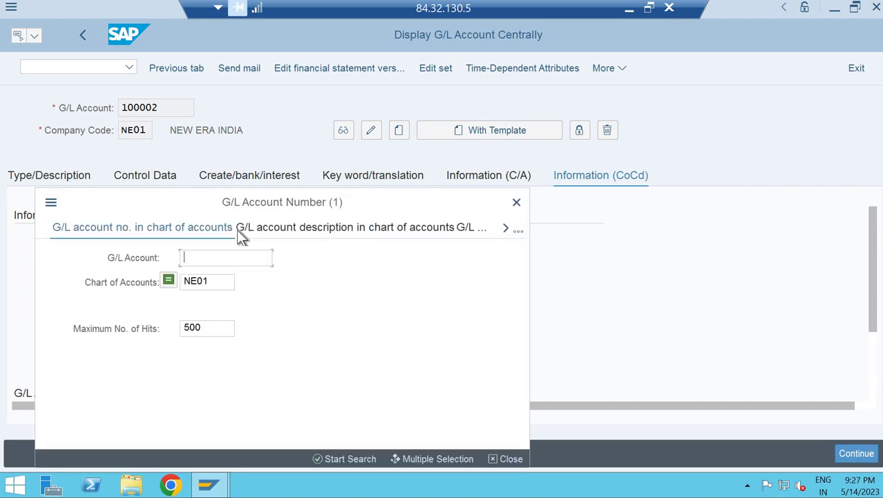
click(507, 229)
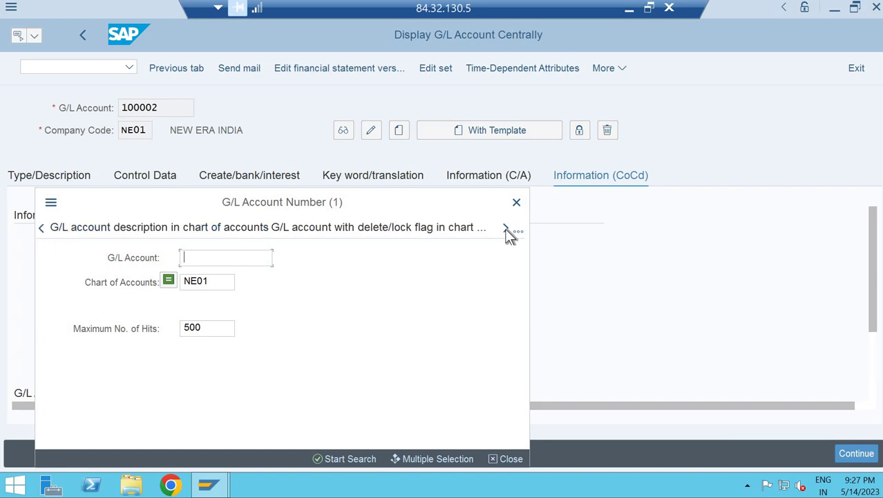
click(507, 229)
click(360, 228)
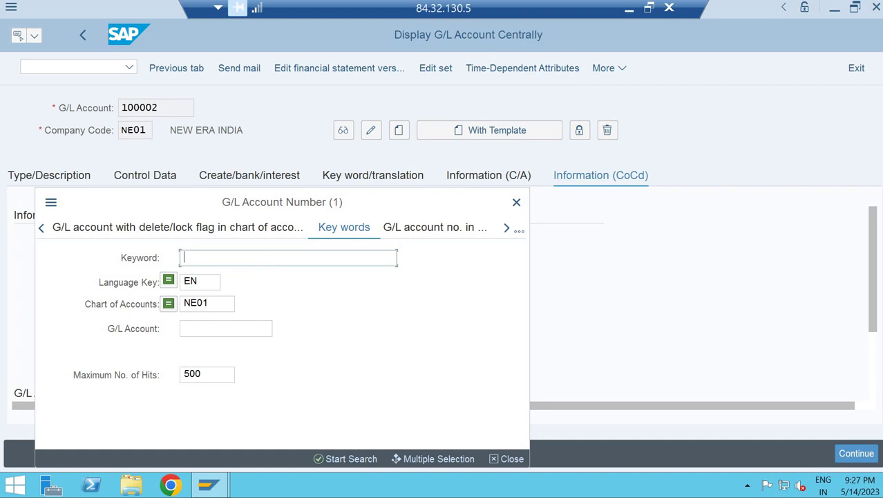
text(deep)
key(Return)
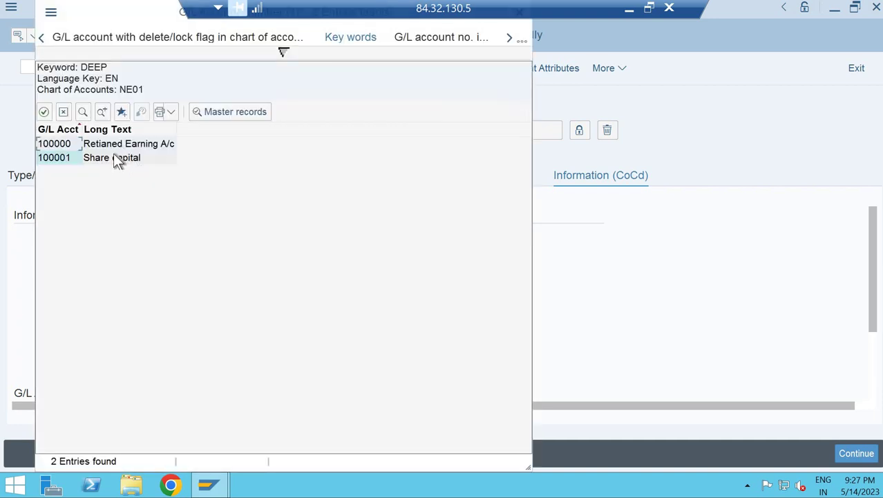
click(114, 157)
key(Escape)
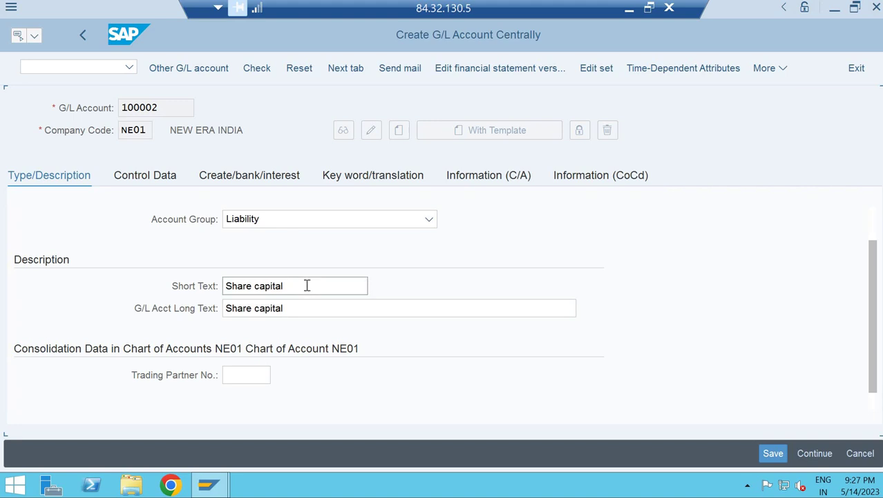
- Set both the short text and the G/L account long text to "Loan From Axis Bank"
click(206, 286)
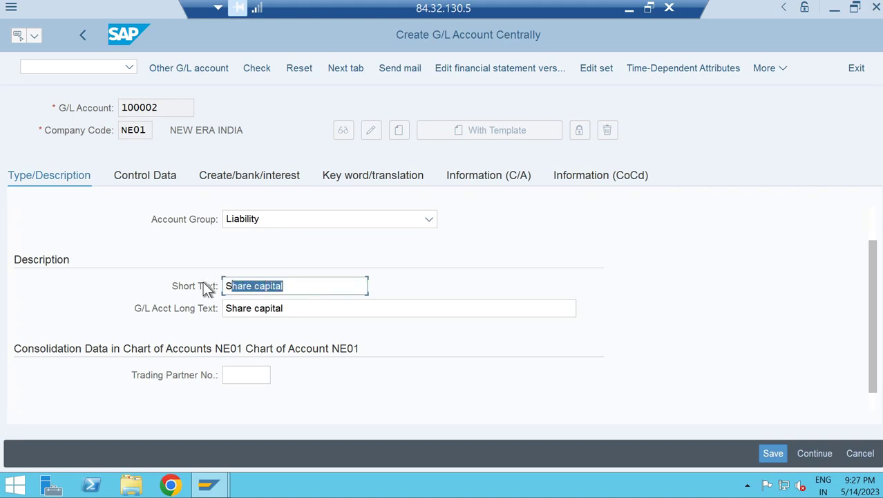
text(Lo)
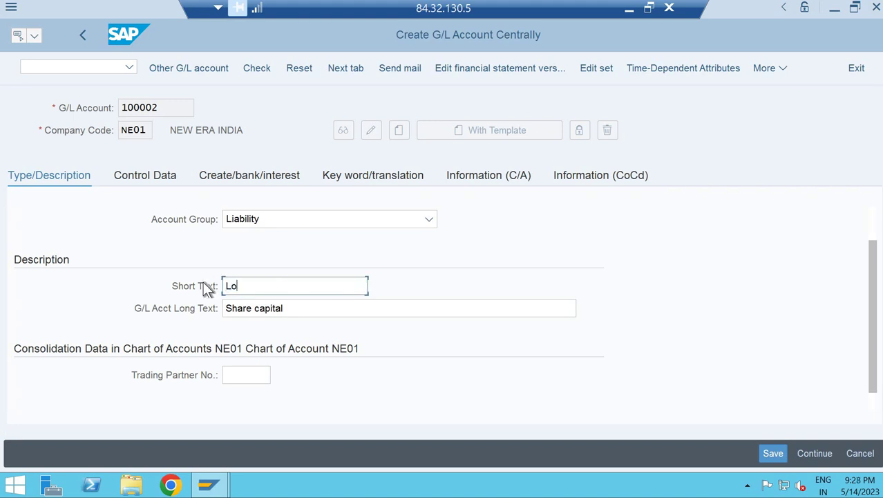
text(an From Axis Bank)
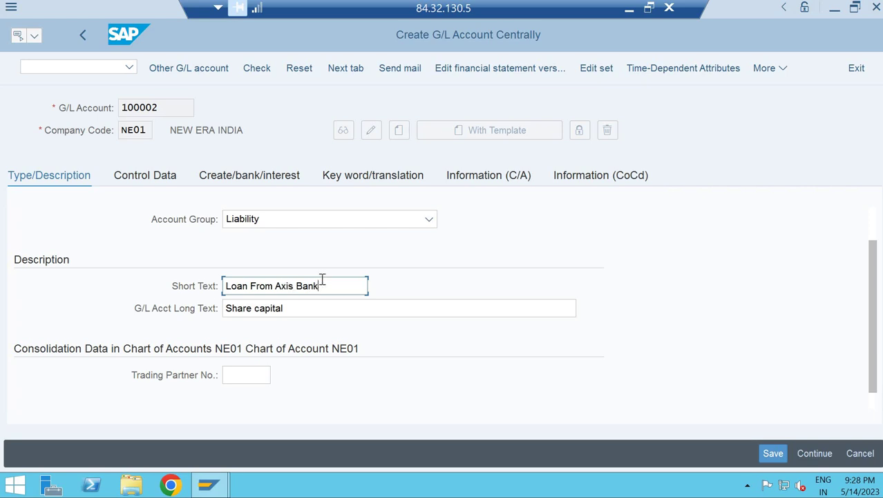
key(ctrl+a)
key(ctrl+c)
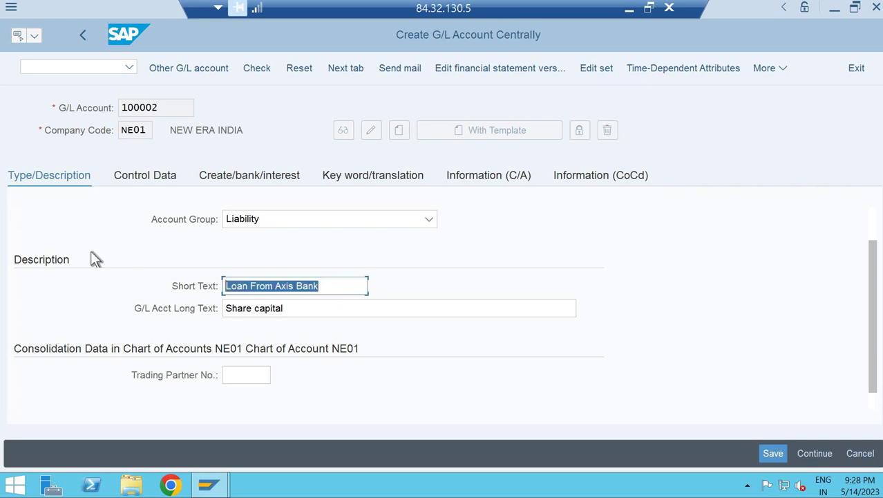
click(296, 285)
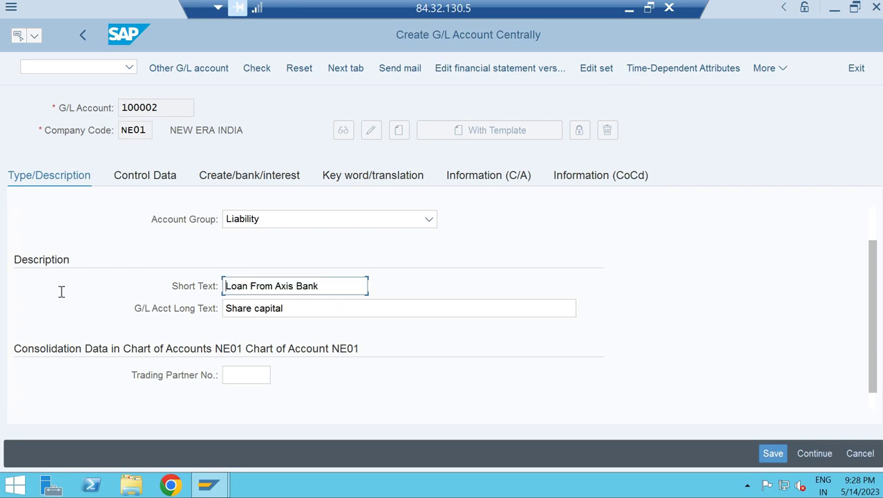
key(Tab)
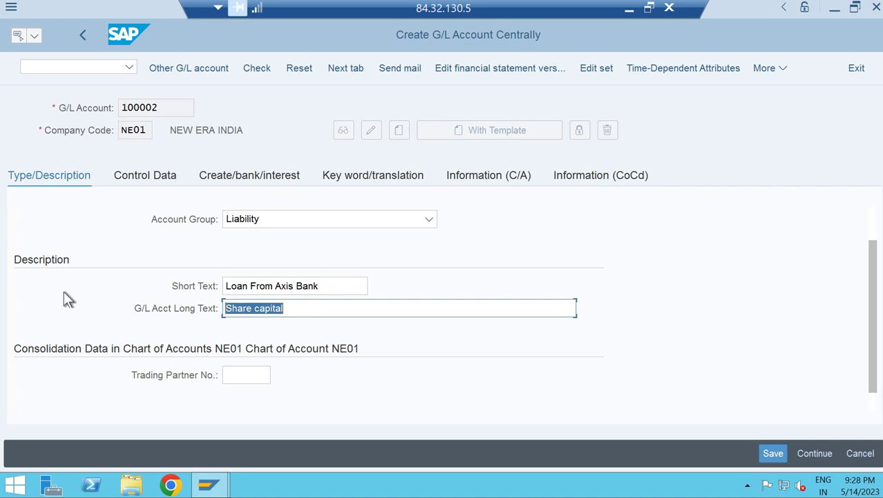
key(ctrl+v)
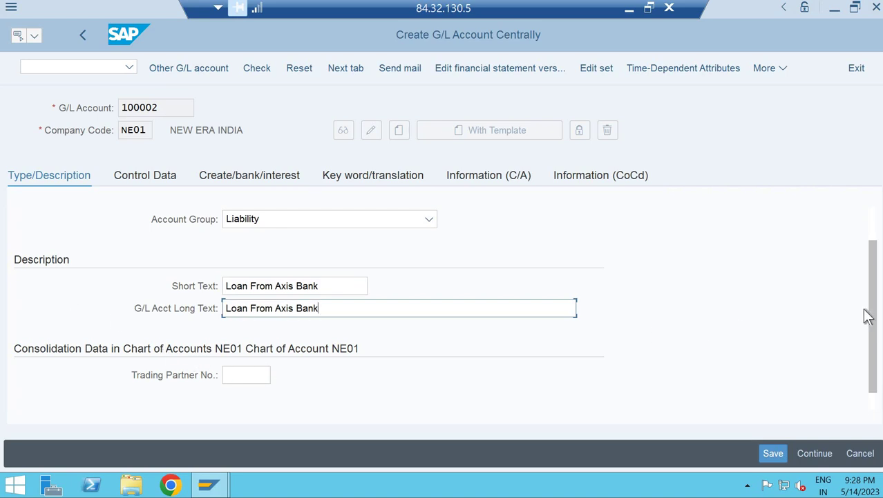
- Check the copied control data, field status group and keyword of account 100002, and save the account
click(146, 178)
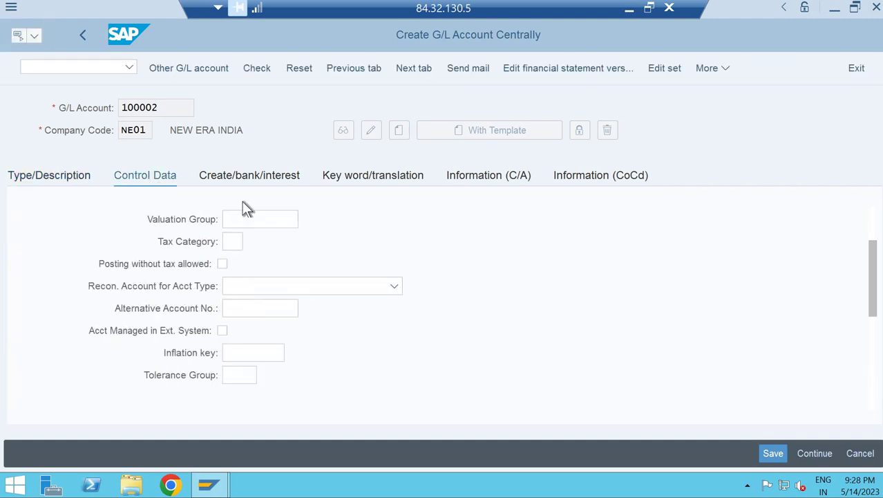
scroll(287, 277, down, 5)
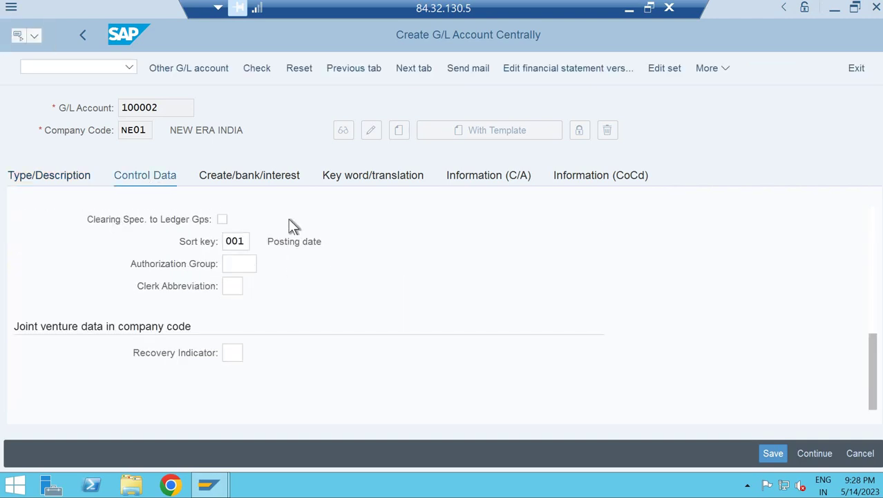
click(272, 177)
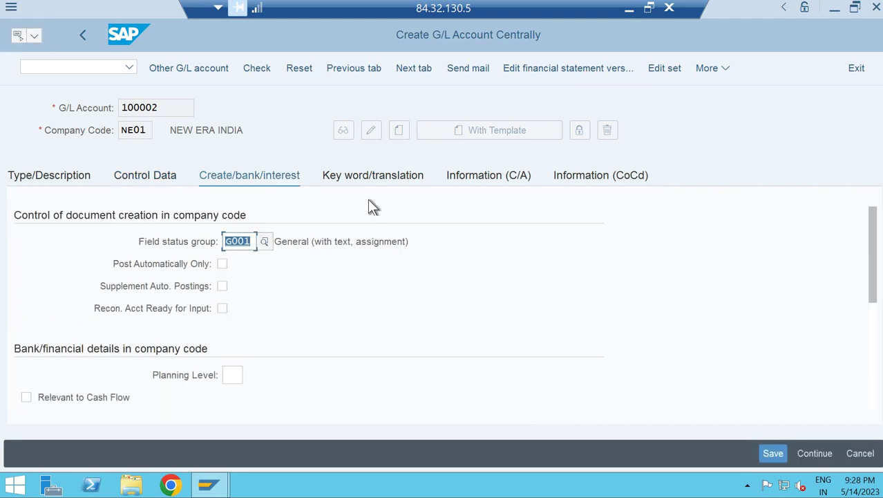
click(375, 177)
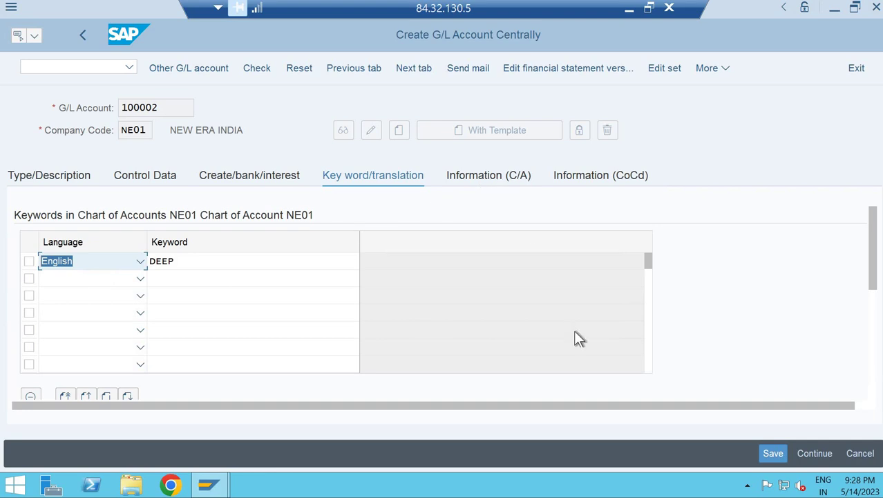
key(ctrl+s)
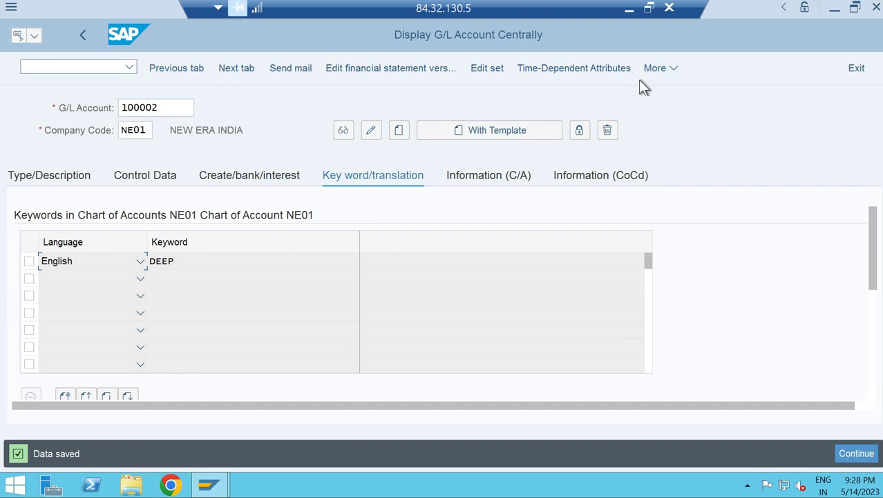
- Change the hierarchy display settings to show the accounts in a navigation tree
click(662, 71)
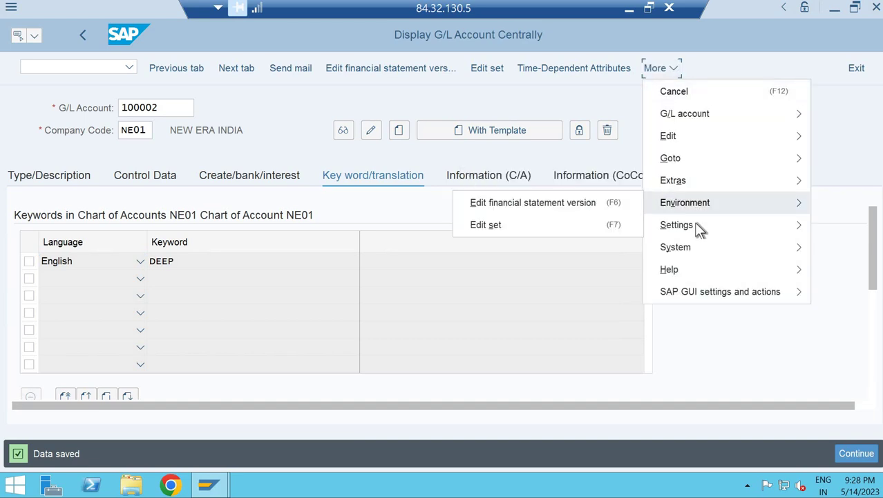
mouse_move(697, 227)
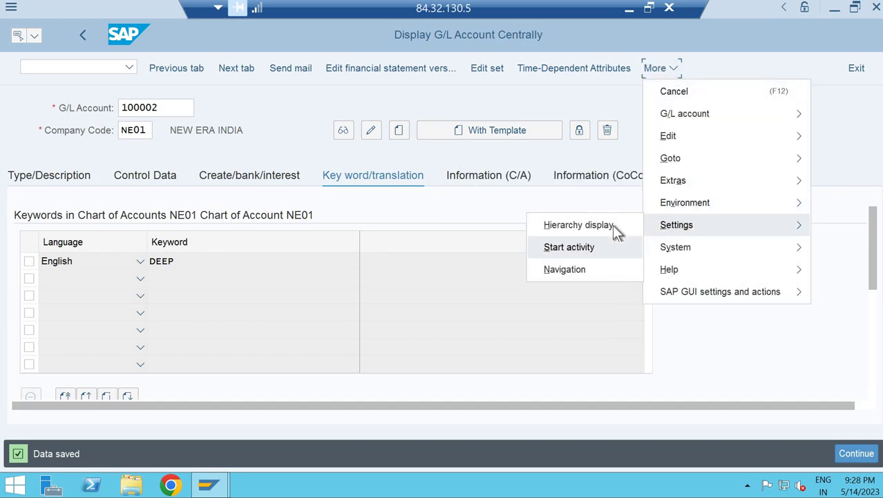
click(613, 224)
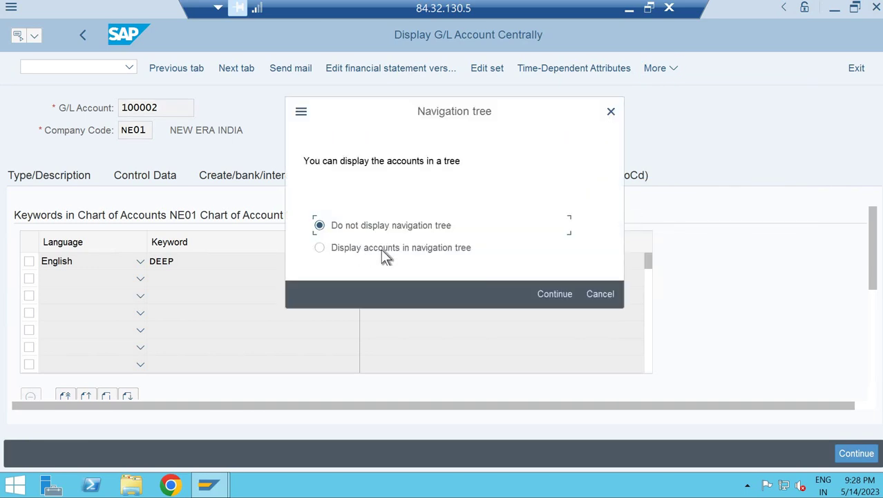
click(381, 249)
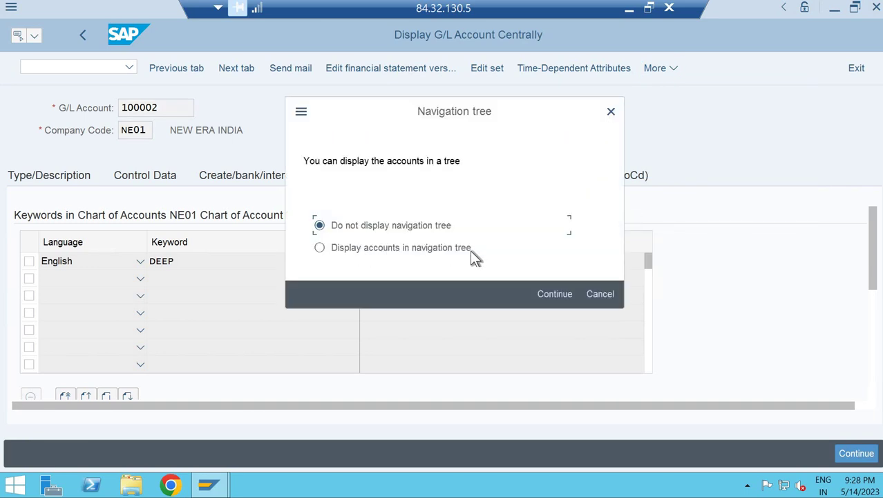
click(554, 295)
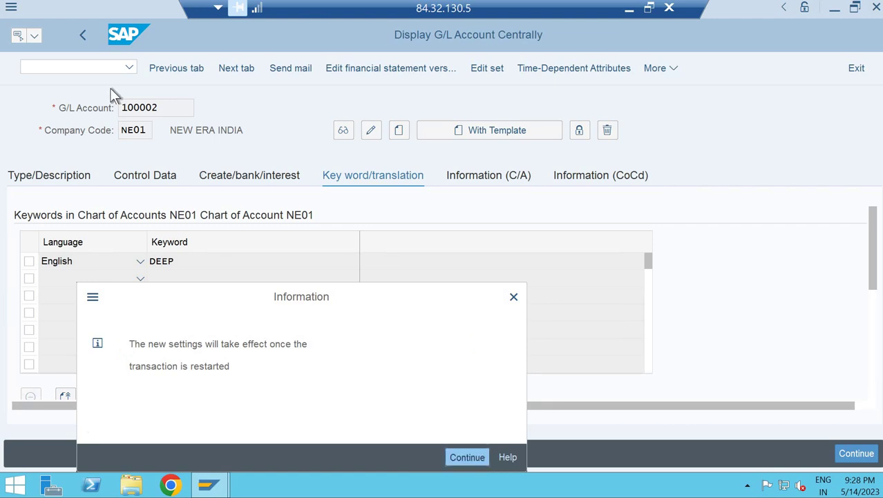
key(Return)
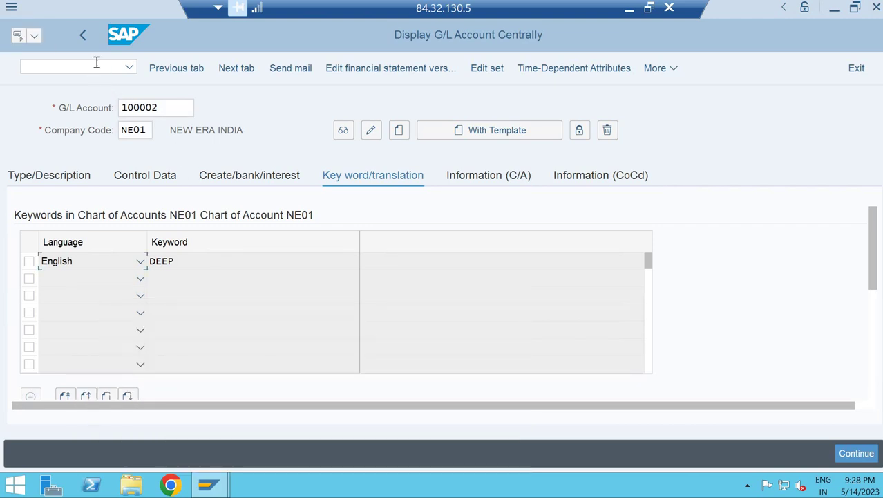
- Restart transaction FS00 so that the accounts appear in the navigation tree
click(96, 63)
text(/nfs00)
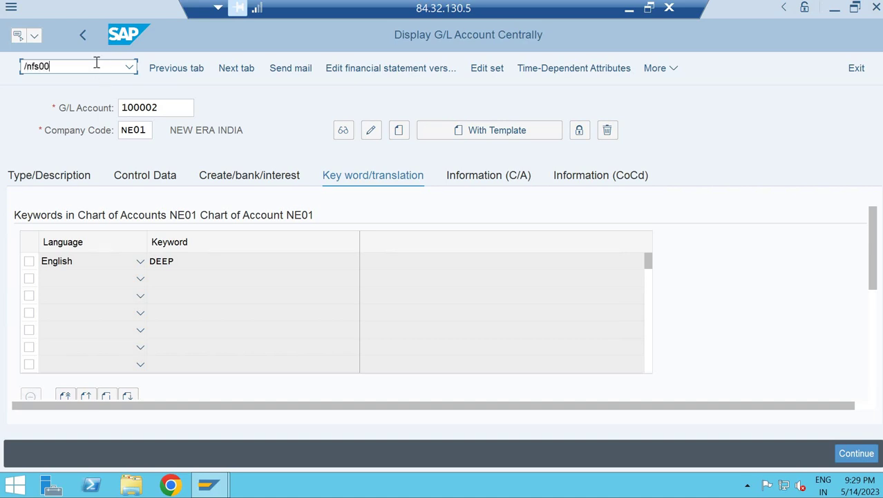
key(Return)
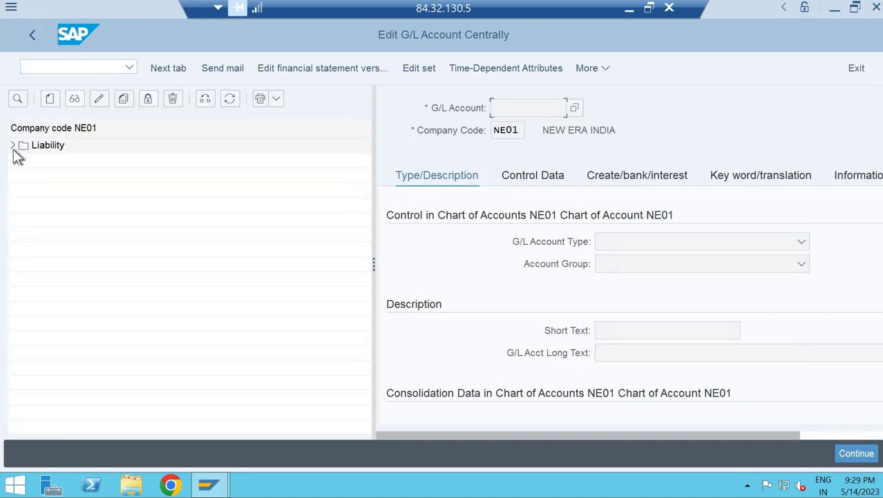
- Start creating G/L account 200000 in company code NE01 from the navigation tree
click(17, 152)
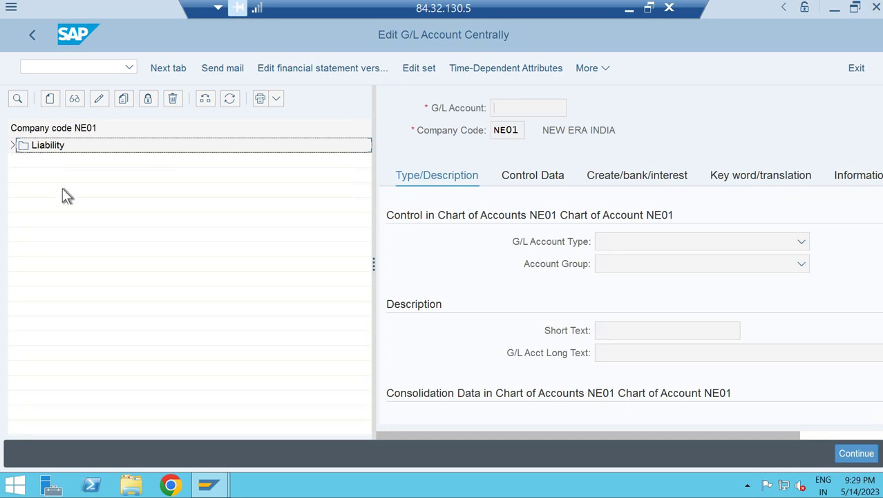
click(13, 146)
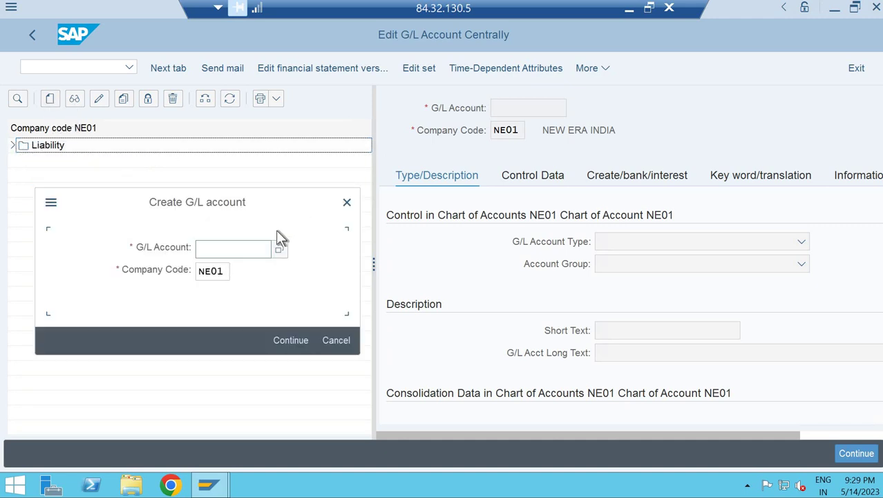
click(253, 251)
text(200000)
click(287, 346)
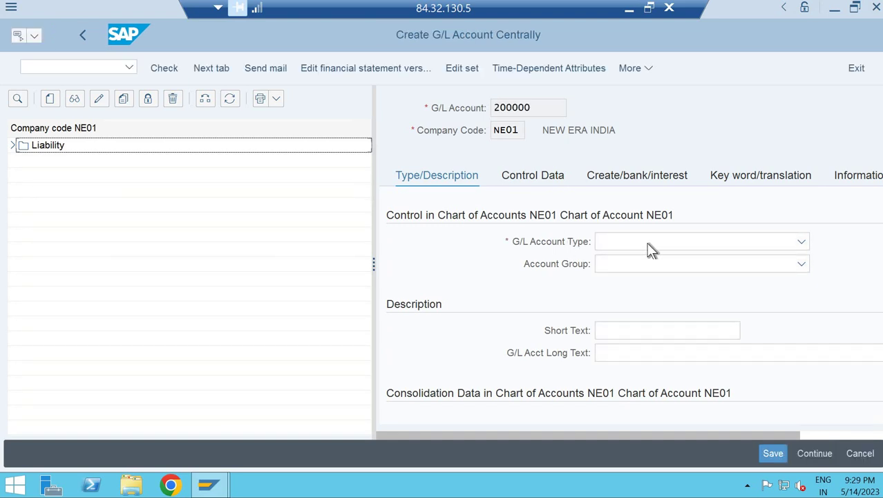
- Set the G/L account type to Balance Sheet Account and the account group to Assets
click(649, 244)
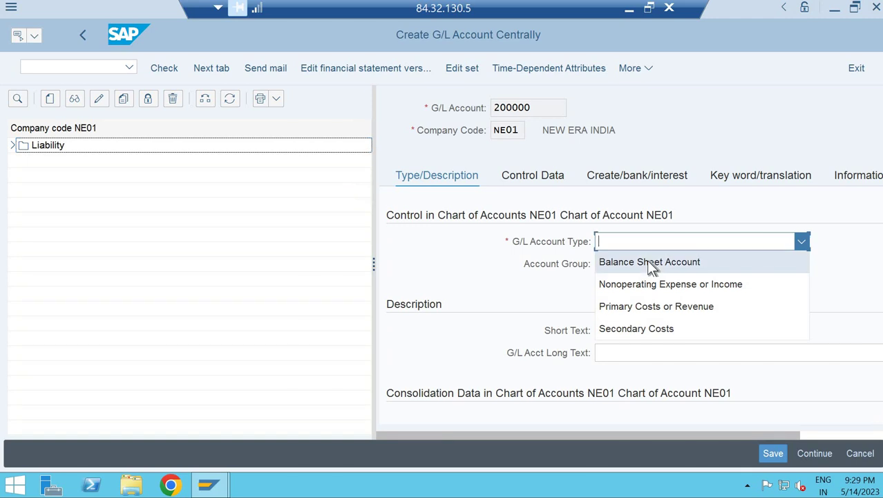
click(647, 262)
click(647, 266)
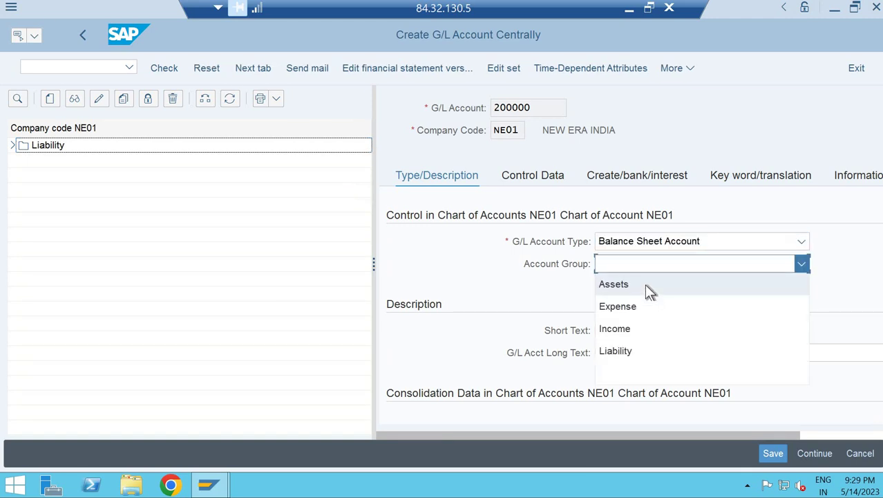
click(648, 287)
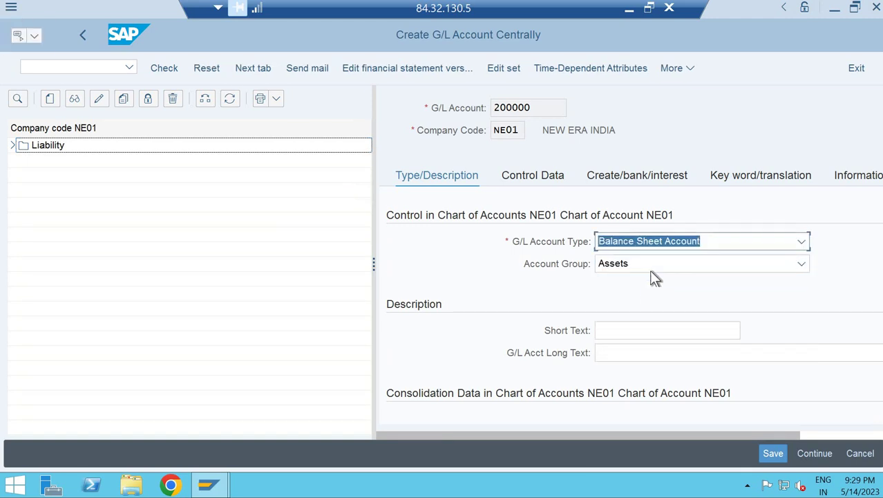
- Try the account group Liability for account 200000, and set the group back to Assets
click(653, 270)
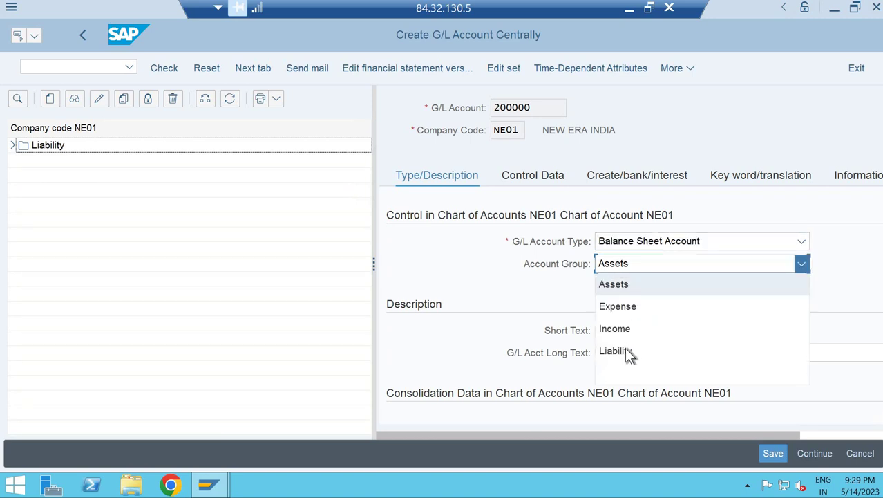
click(626, 351)
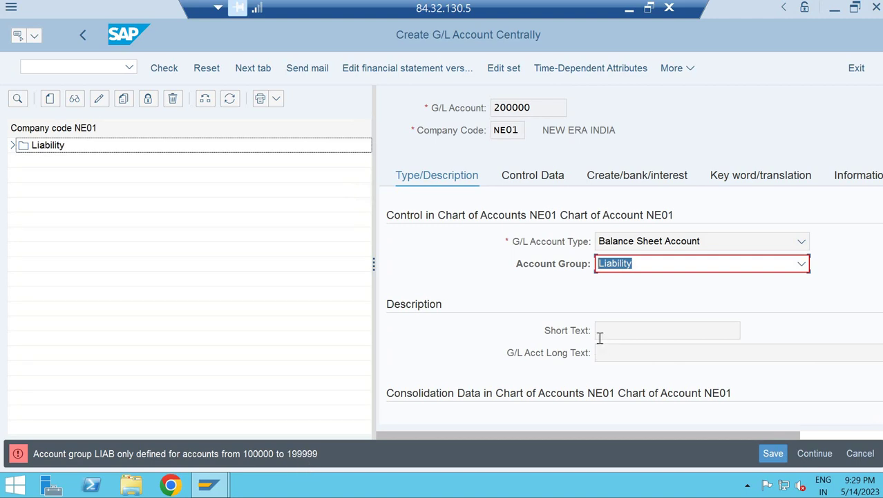
click(706, 268)
click(674, 286)
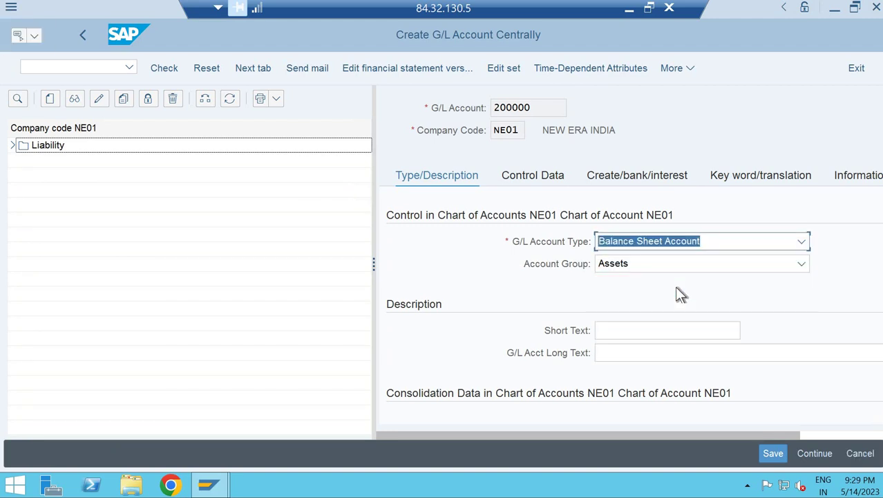
click(631, 330)
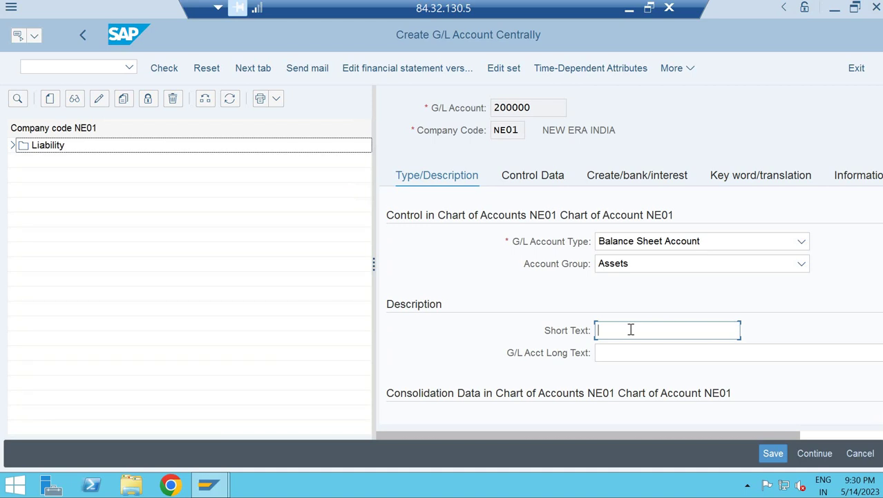
text(Cash)
key(BackSpace)
key(BackSpace)
key(BackSpace)
key(BackSpace)
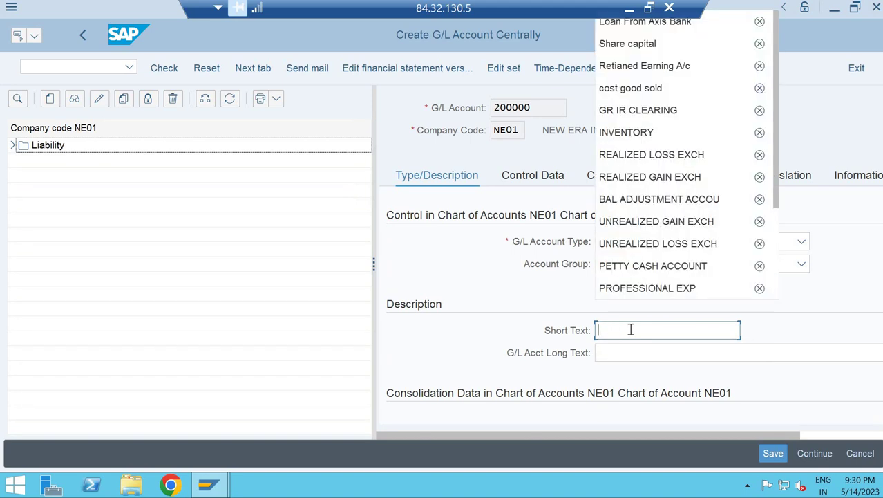
- Set both the short text and the G/L account long text of account 200000 to "Investement"
text(Inv)
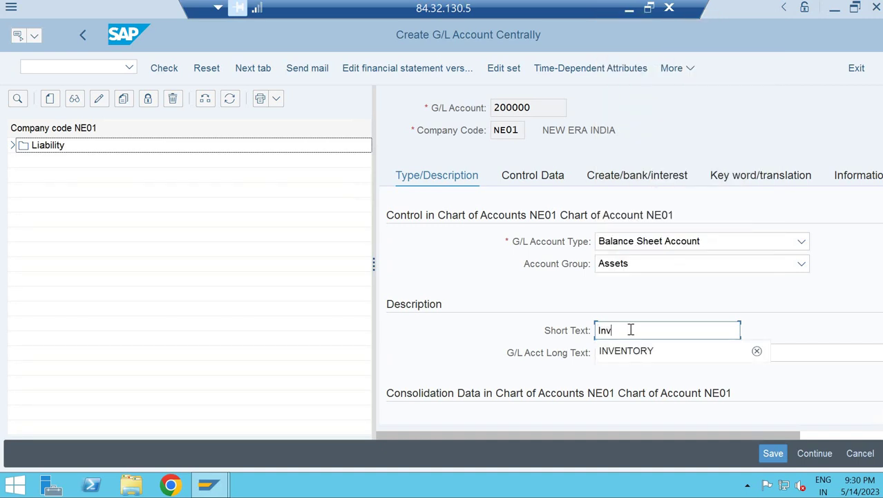
text(estement)
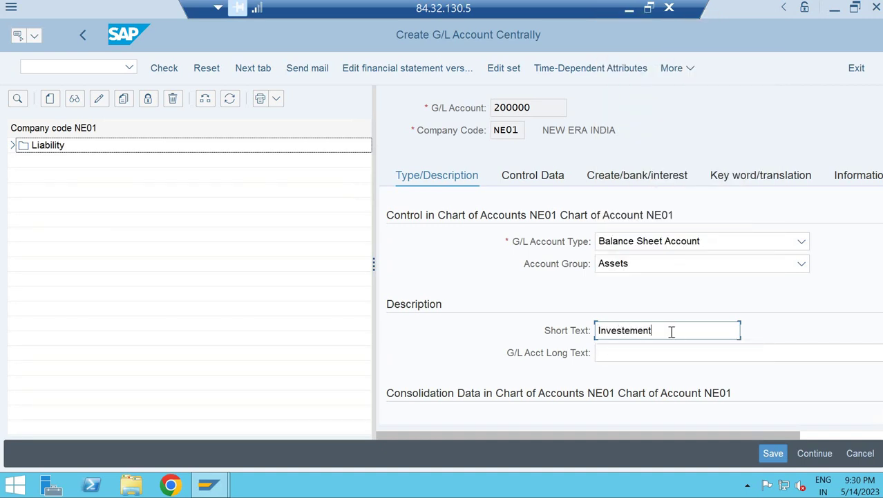
key(shift+Left)
key(shift+Left)
key(shift+Left)
key(shift+Left)
key(shift+Left)
key(shift+Left)
key(shift+Left)
key(shift+Left)
key(shift+Left)
key(shift+Left)
key(shift+Left)
key(ctrl+c)
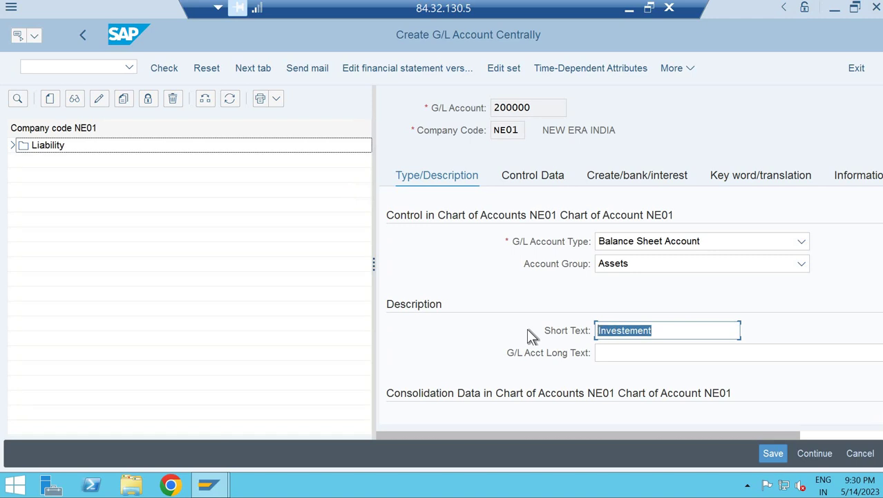
click(646, 351)
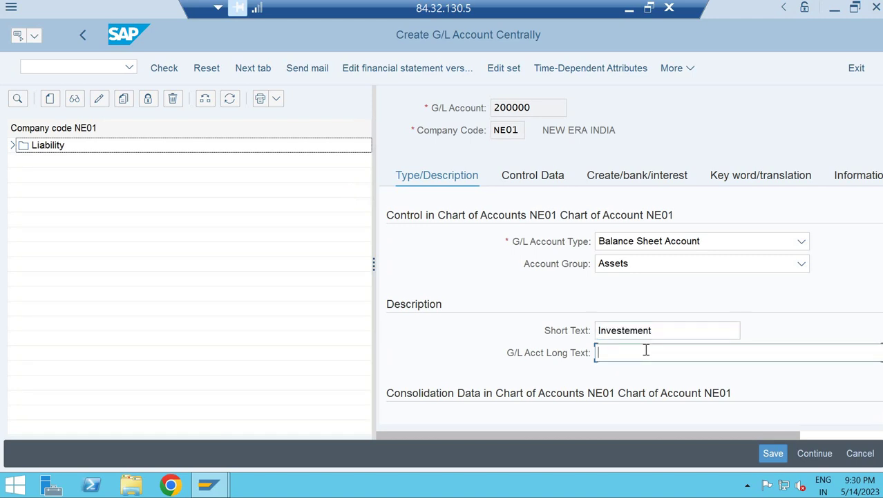
key(ctrl+v)
- Set the sort key to 001, Posting date, in the control data of account 200000
drag(372, 263, 249, 260)
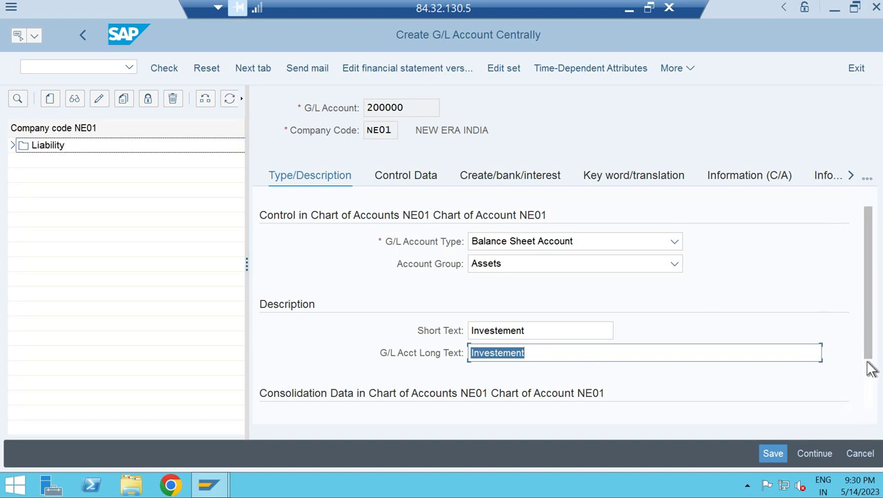
scroll(525, 275, down, 1)
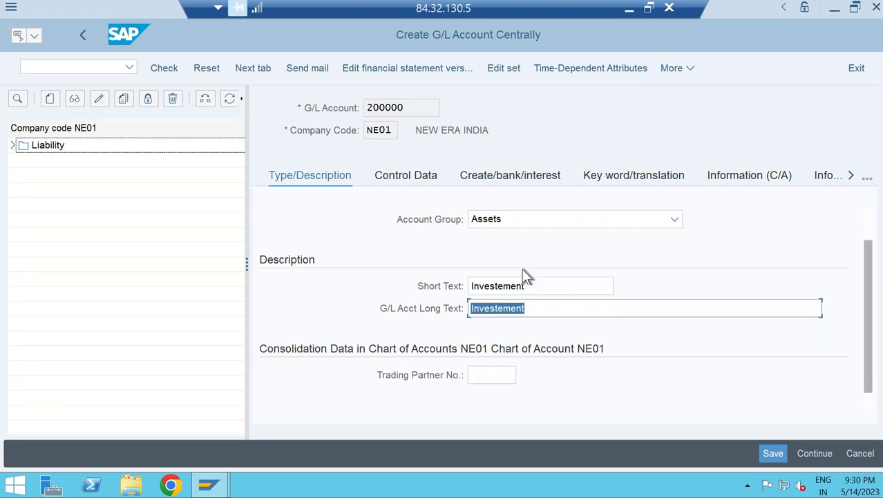
click(426, 179)
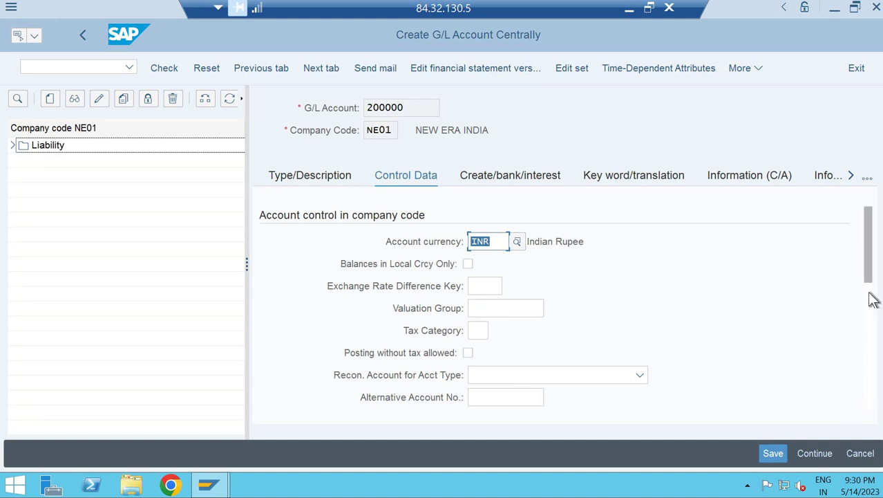
scroll(872, 299, down, 3)
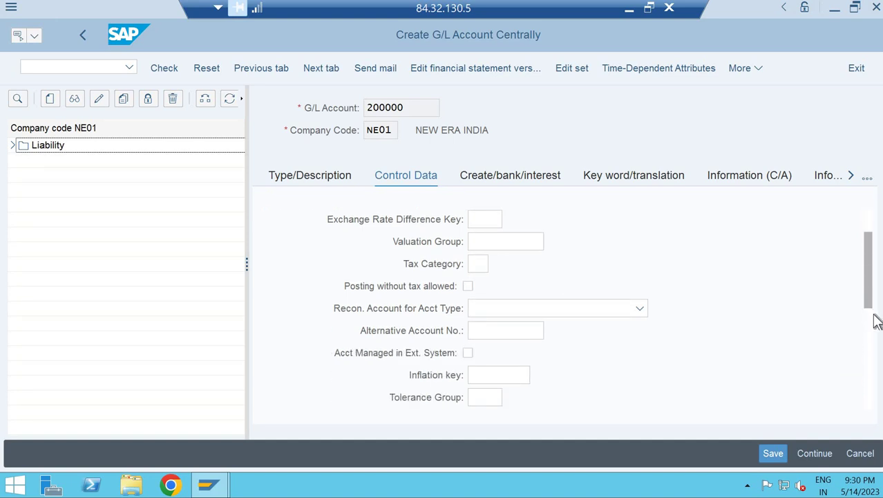
scroll(542, 359, down, 1)
scroll(543, 359, down, 1)
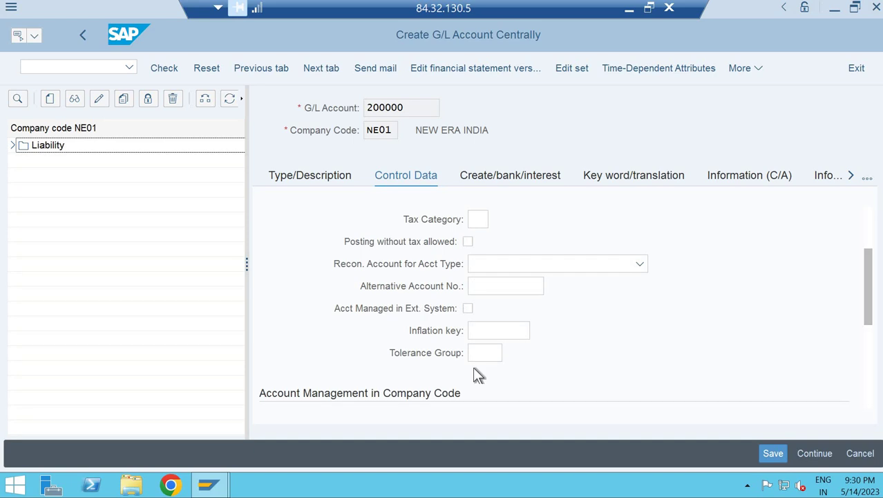
scroll(474, 369, down, 6)
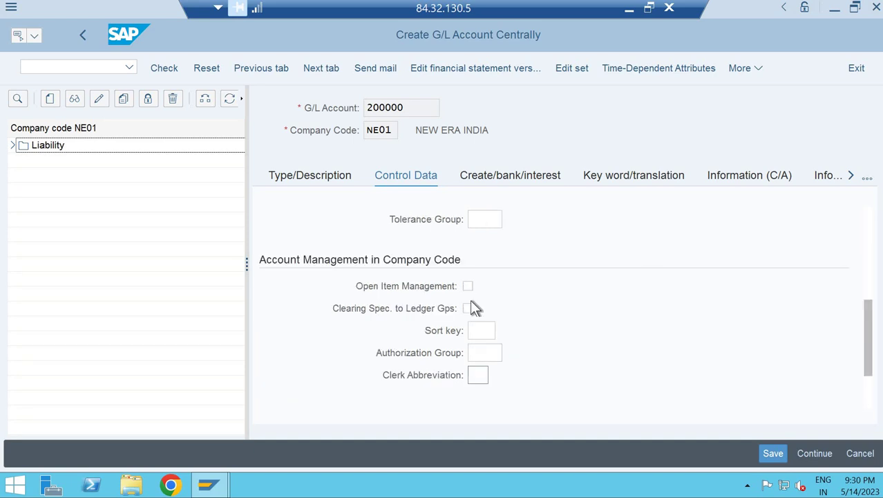
click(478, 330)
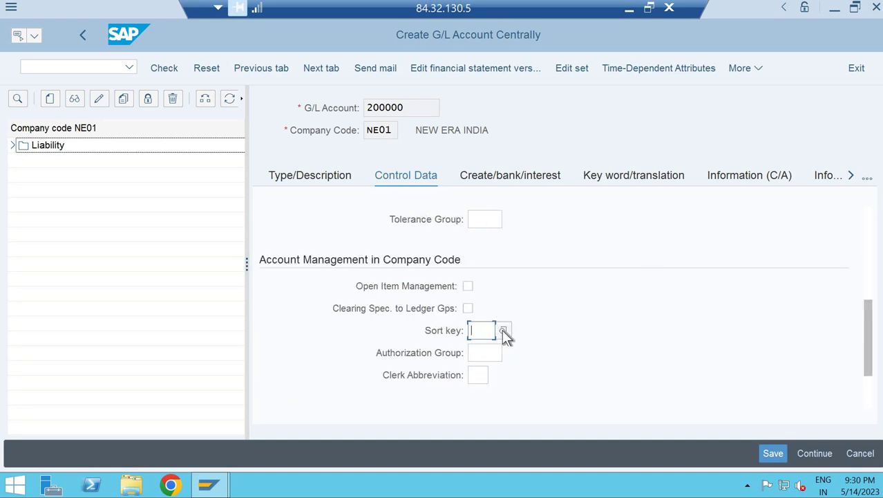
key(F4)
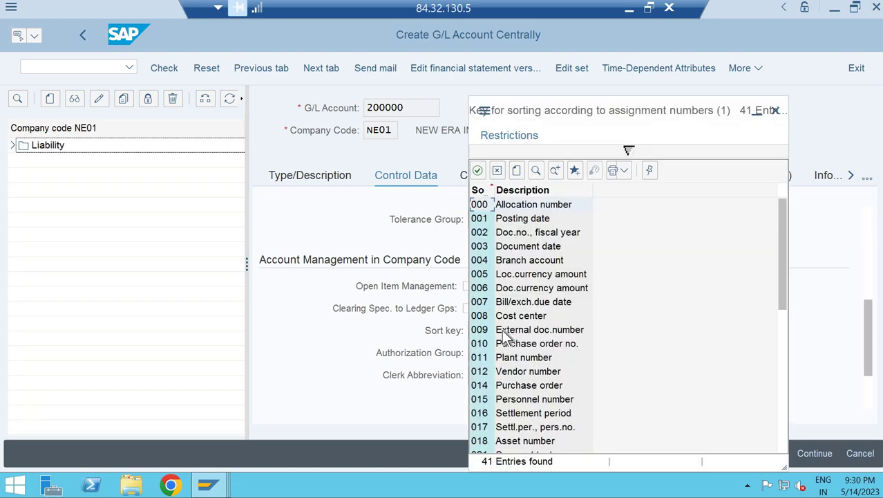
click(478, 170)
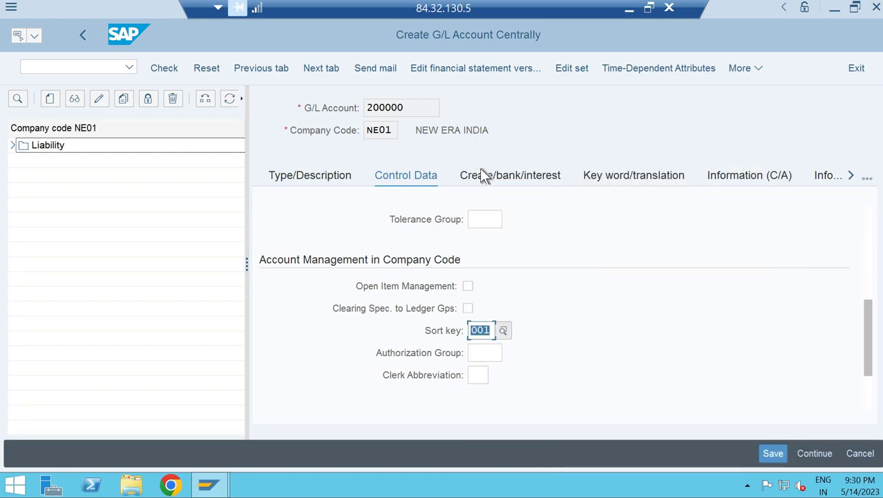
- Set the field status group of account 200000 to G001, General (with text, assignment)
click(333, 173)
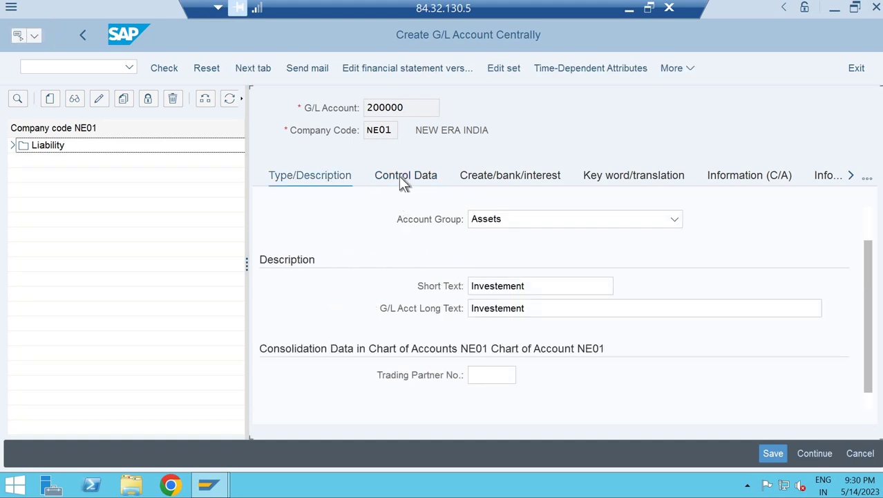
key(ctrl+Tab)
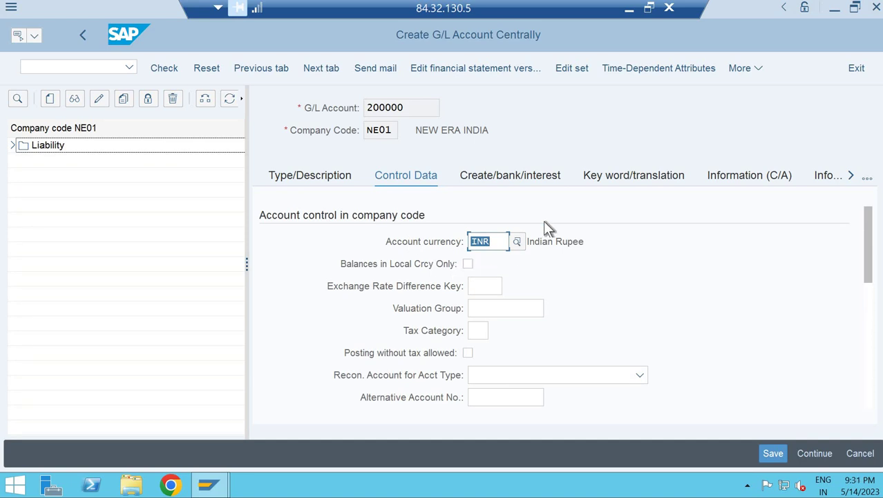
click(521, 177)
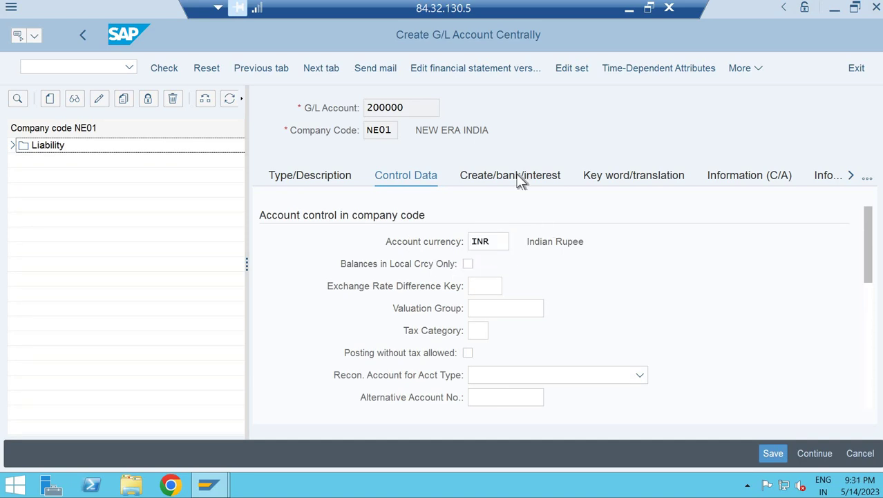
click(511, 243)
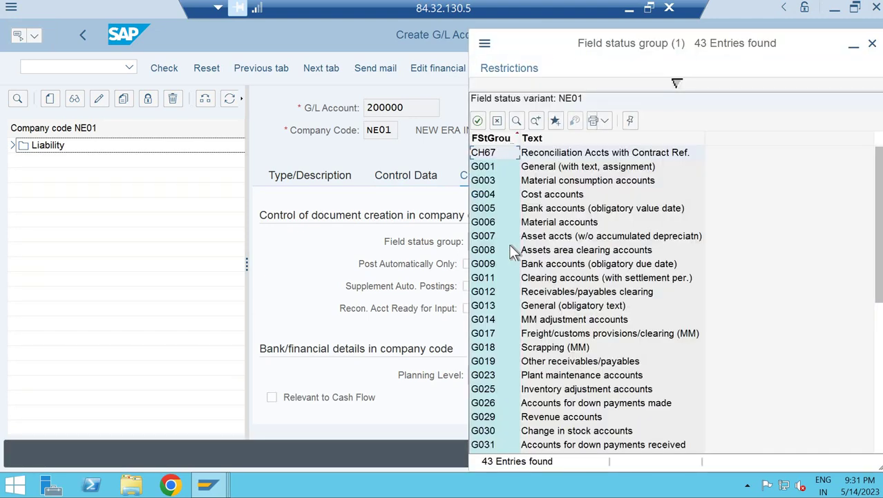
key(Down)
key(Down)
key(Up)
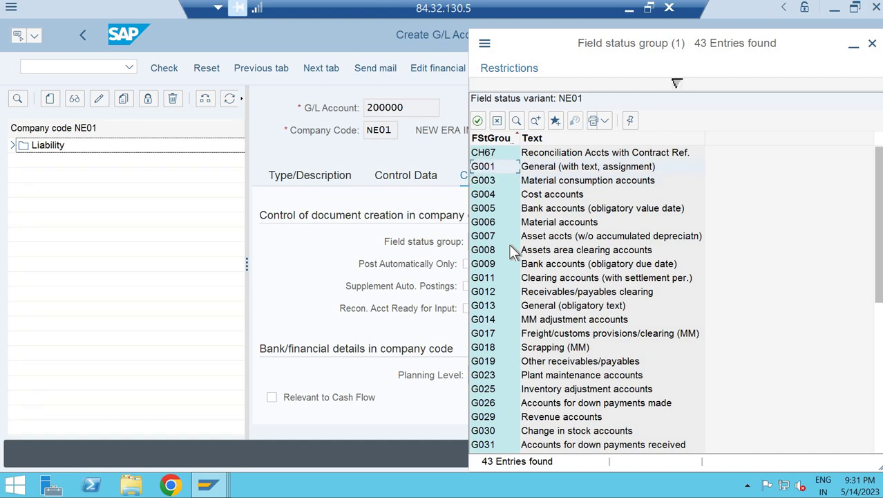
key(Return)
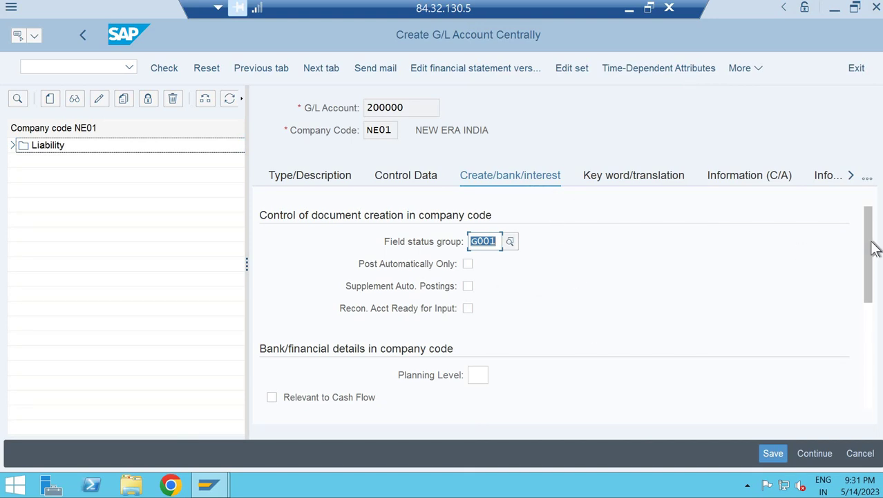
- Add the English keyword "DEEP" to account 200000, and save the account despite the balance sheet currency warning
scroll(862, 296, down, 3)
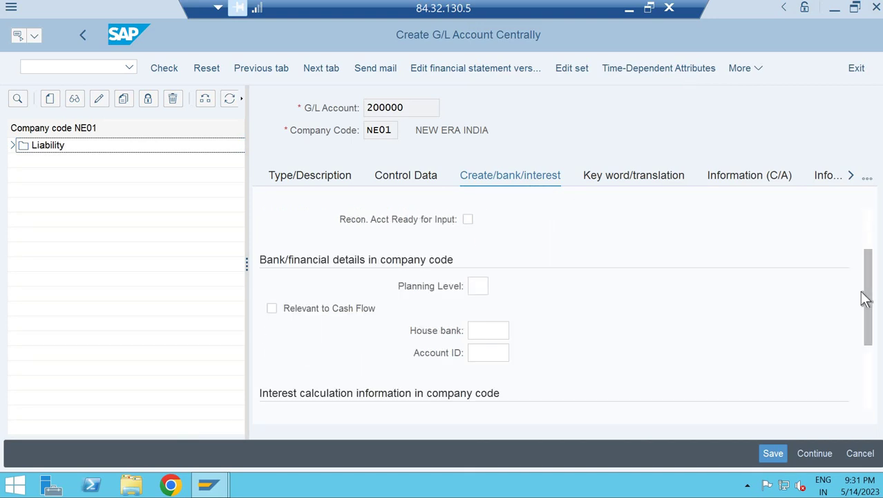
click(620, 176)
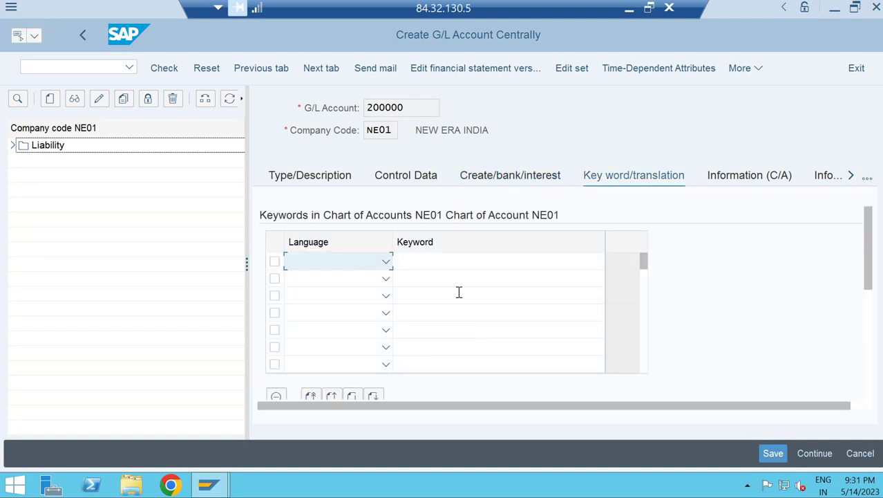
key(Tab)
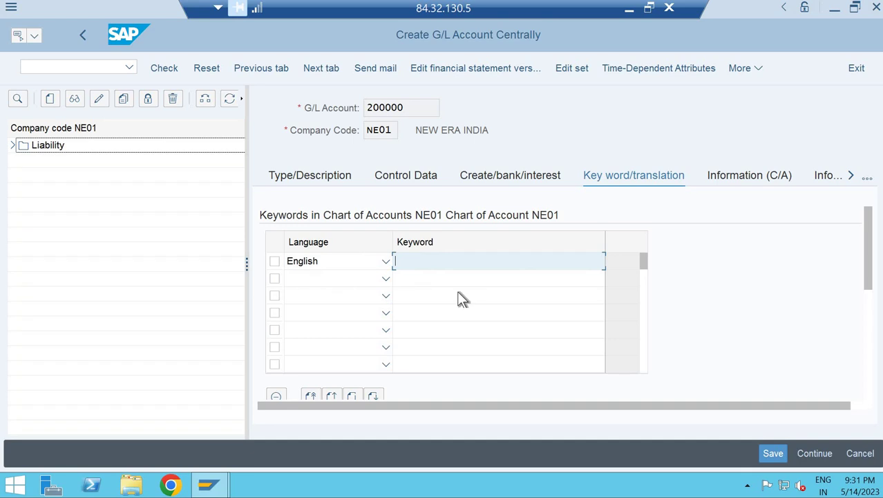
text(Deep)
key(Return)
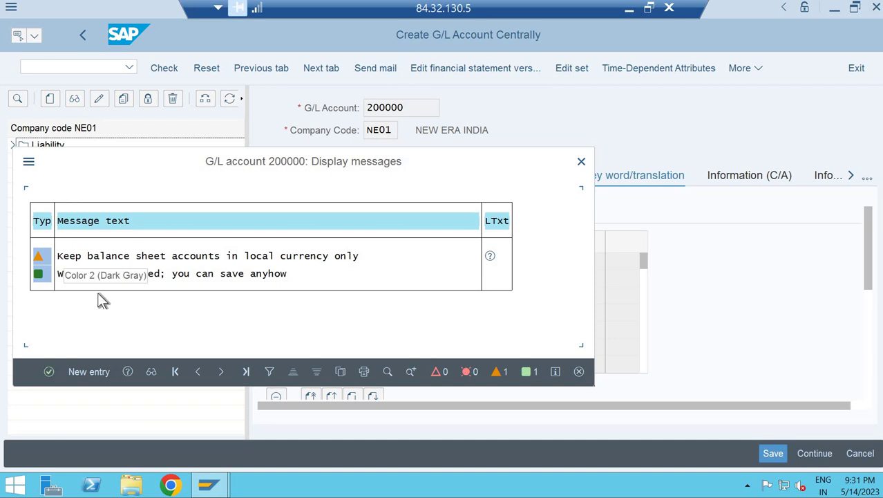
click(48, 372)
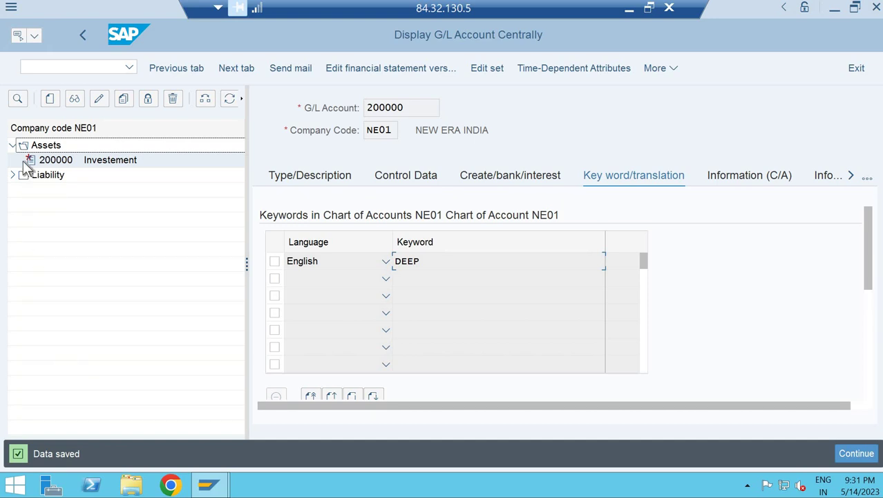
- Copy G/L account 200000 as a template for new account 200001 in company code NE01
right_click(84, 163)
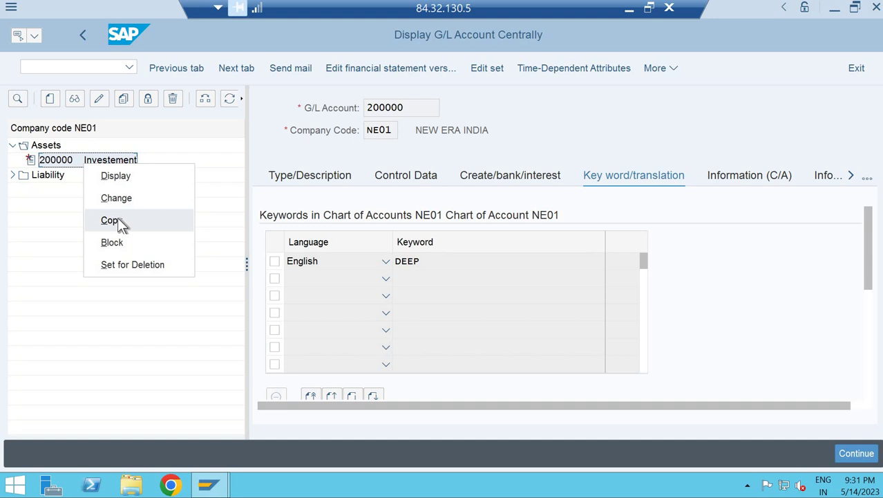
click(123, 101)
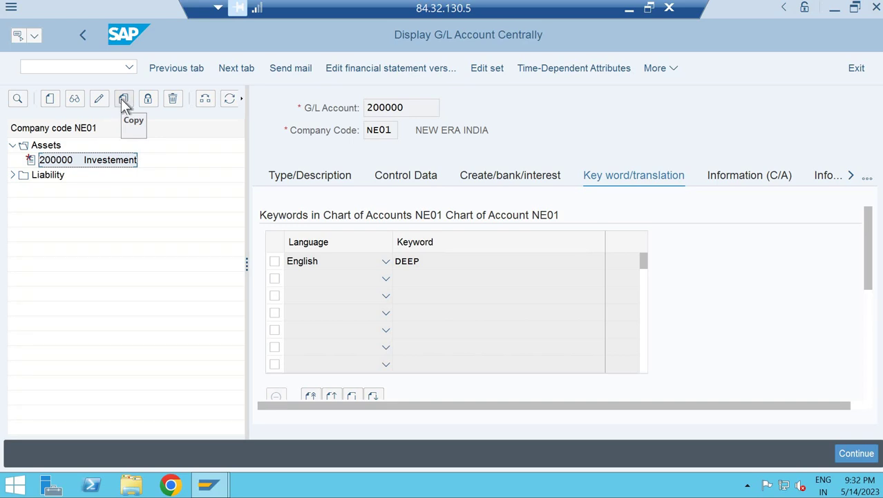
click(123, 101)
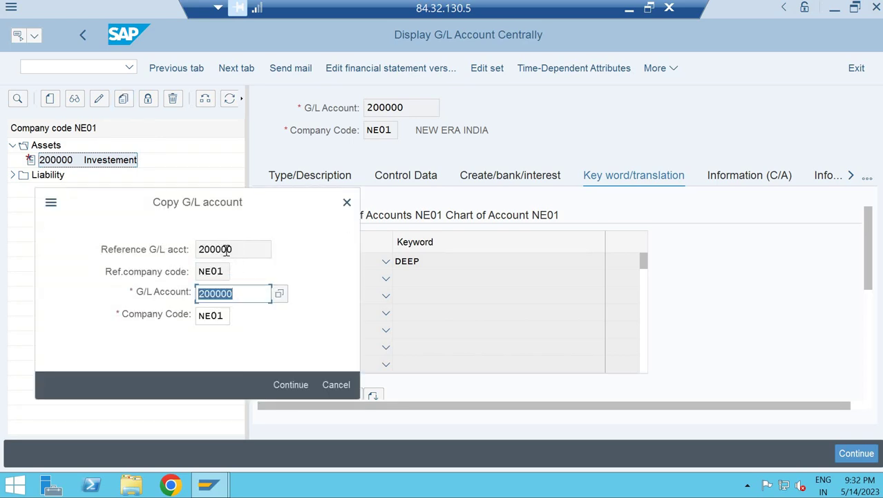
click(243, 293)
key(BackSpace)
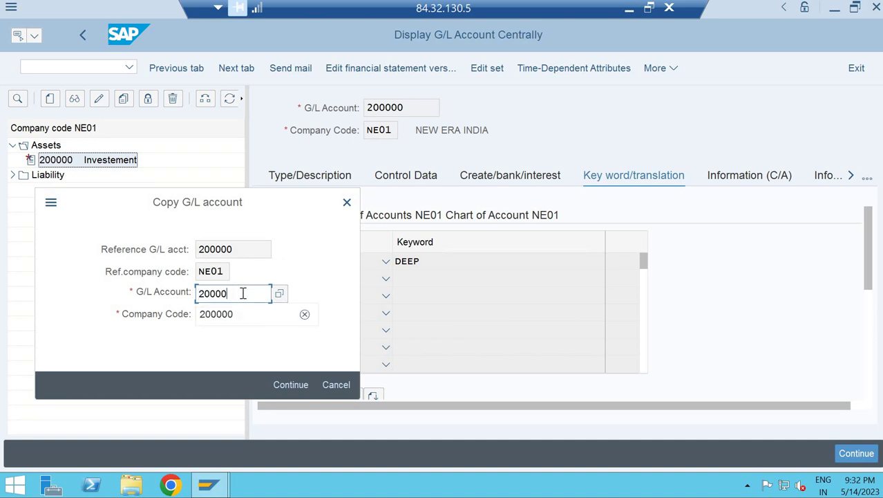
text(1)
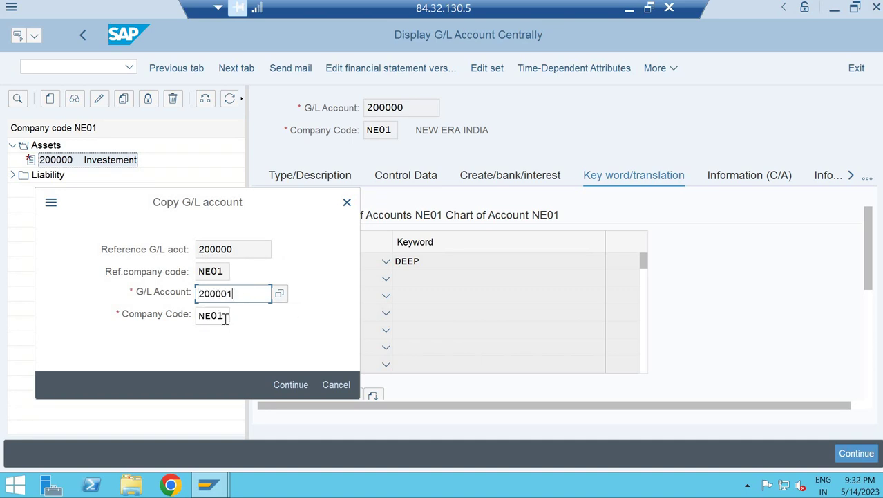
key(Tab)
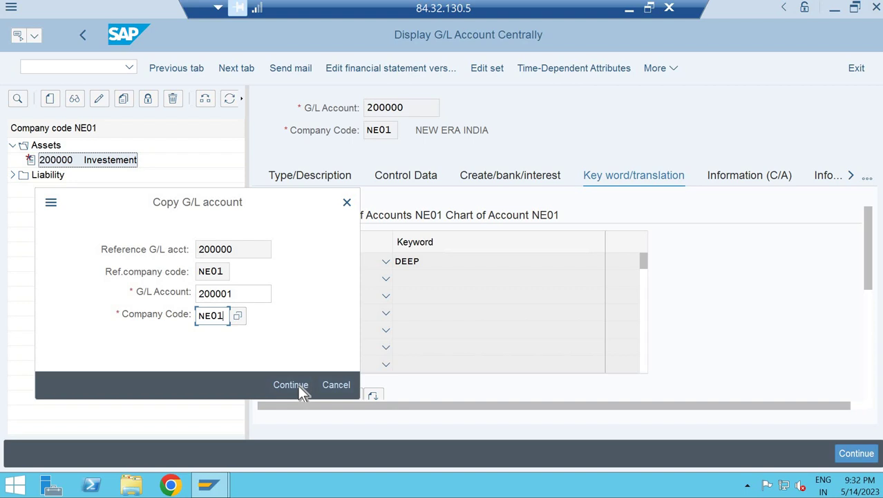
click(298, 385)
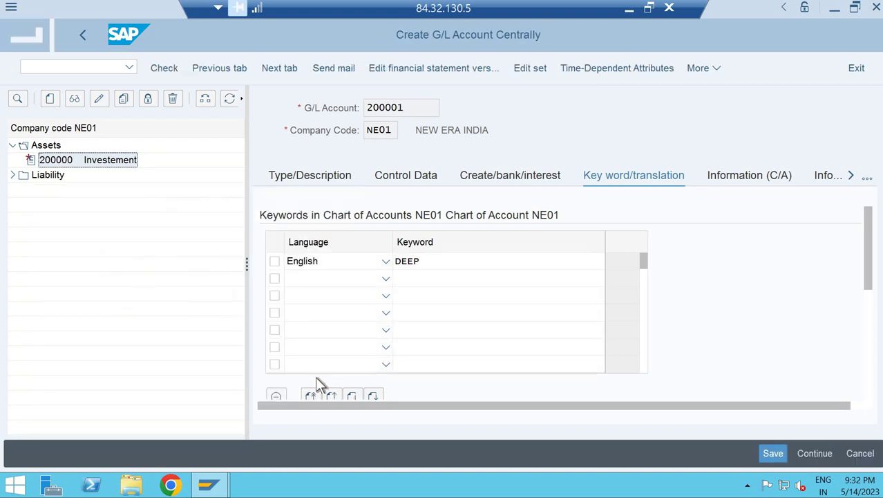
- Set both the short text and the G/L account long text of account 200001 to "Goodwill"
click(333, 178)
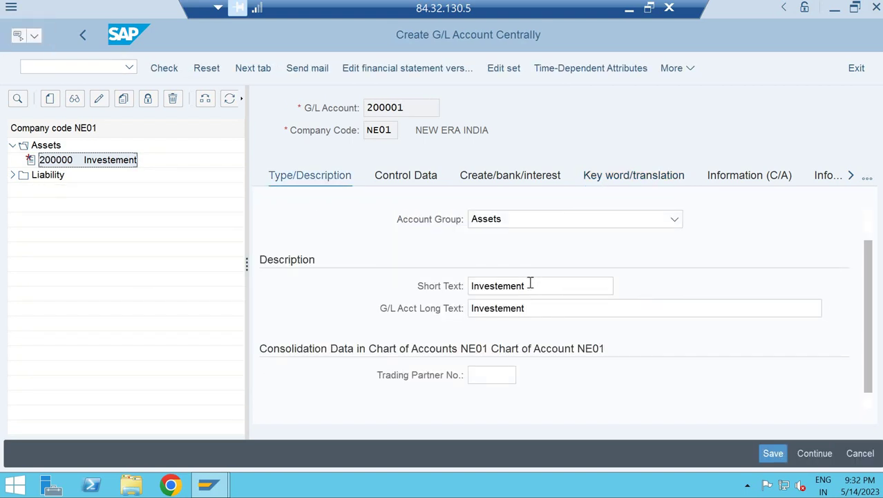
click(419, 287)
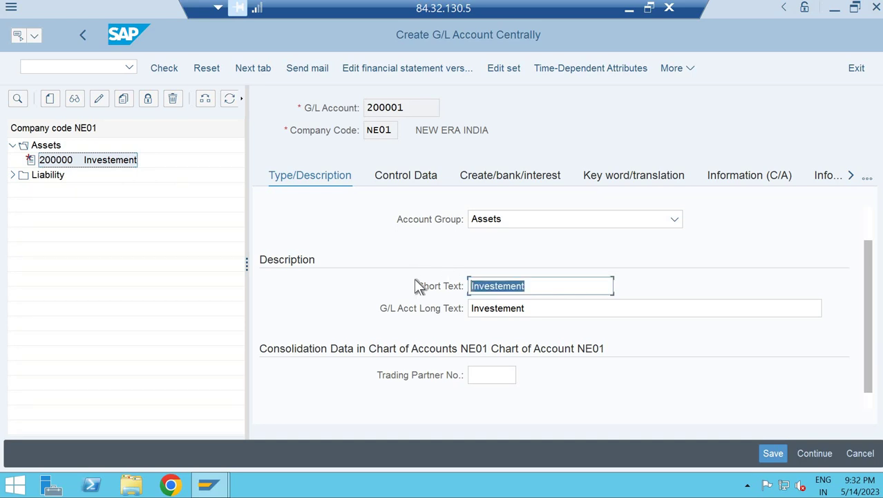
key(BackSpace)
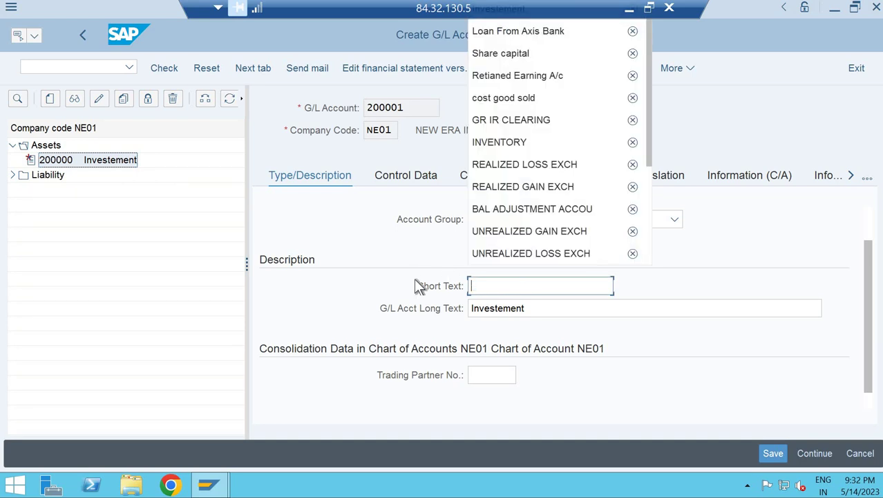
text(M)
key(BackSpace)
text(T)
key(BackSpace)
text(In)
key(BackSpace)
key(BackSpace)
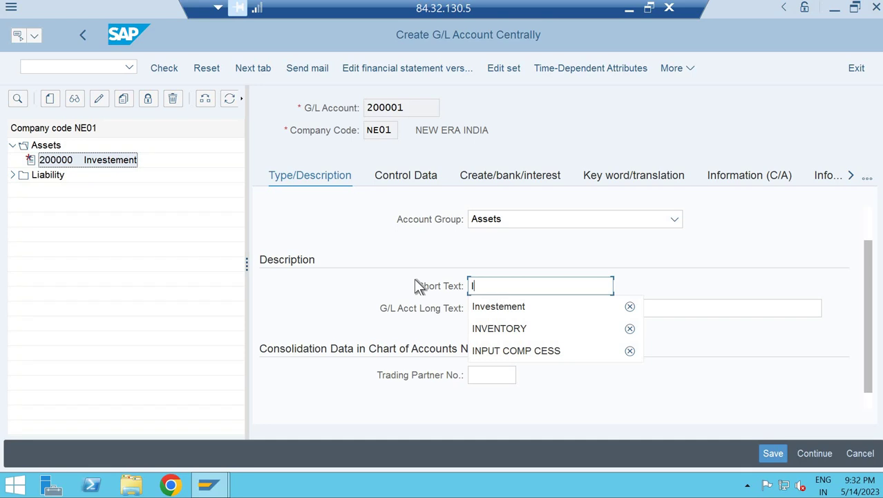
text(Goo)
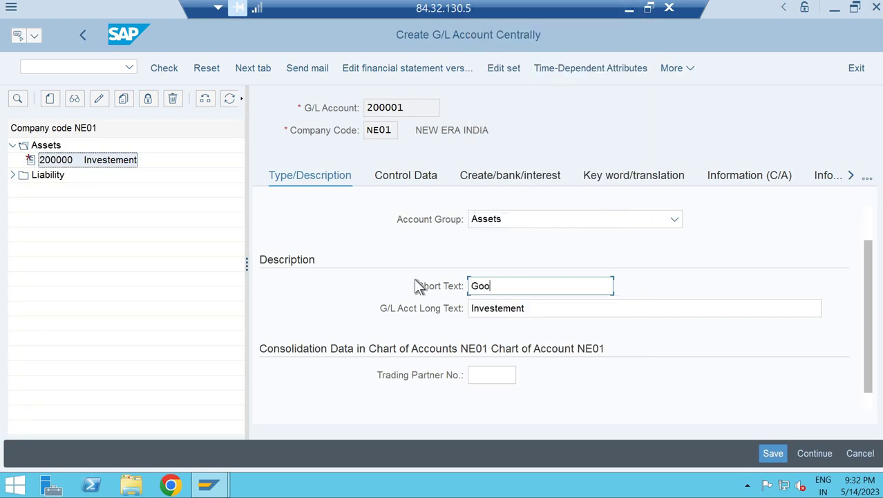
text(dwill)
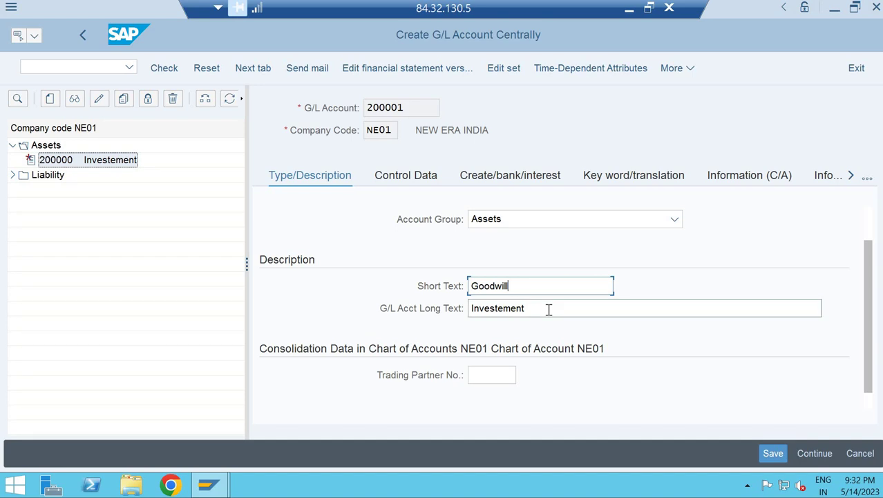
key(Tab)
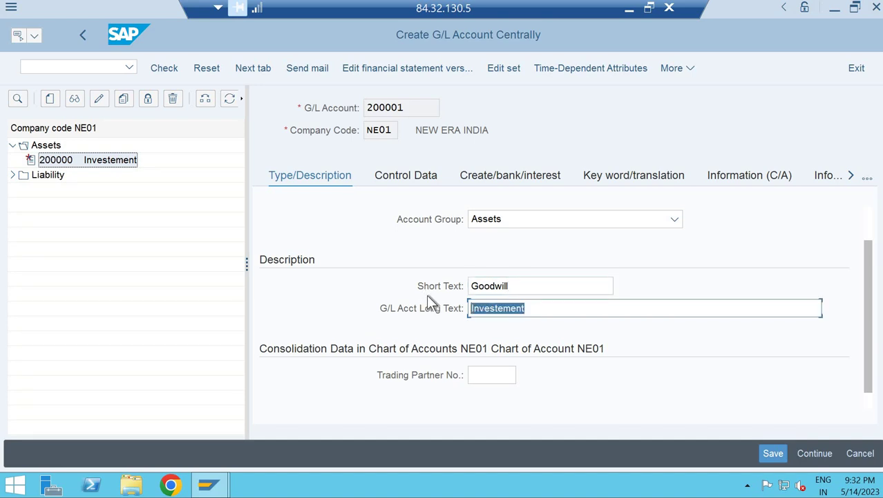
text(Goodw)
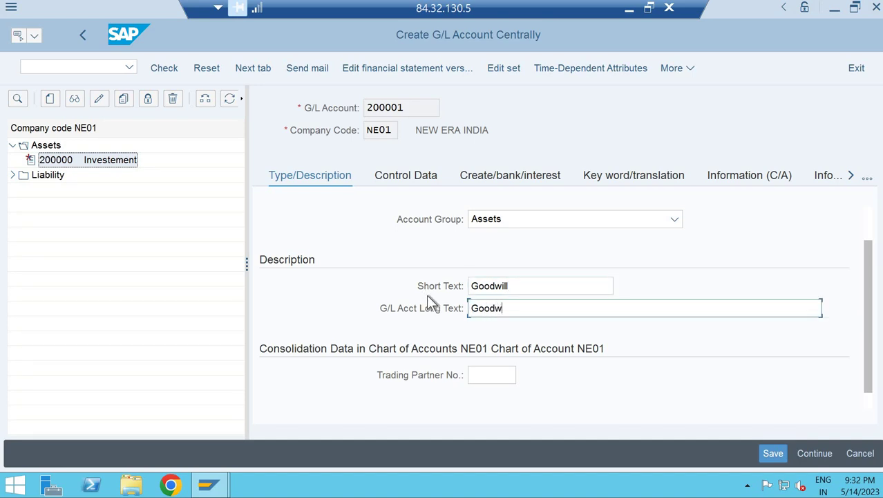
text(ill)
- Restrict account 200001 to balances in local currency only in its control data, and save the account
click(386, 179)
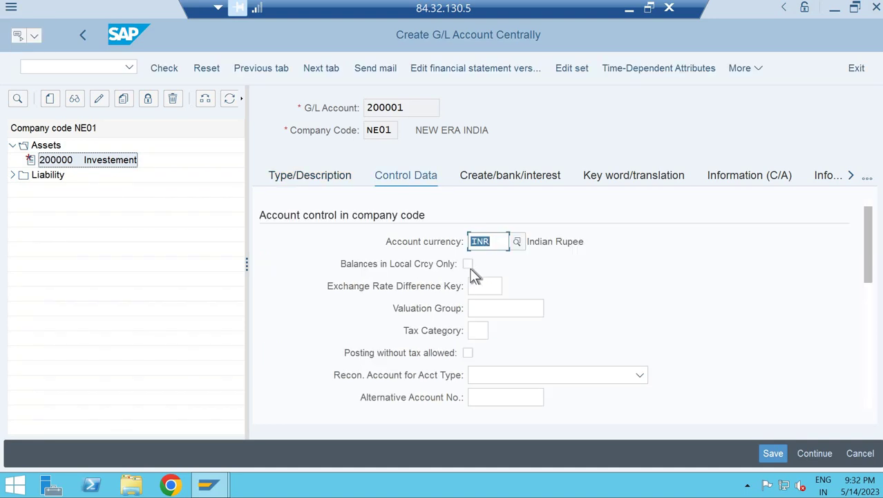
click(468, 264)
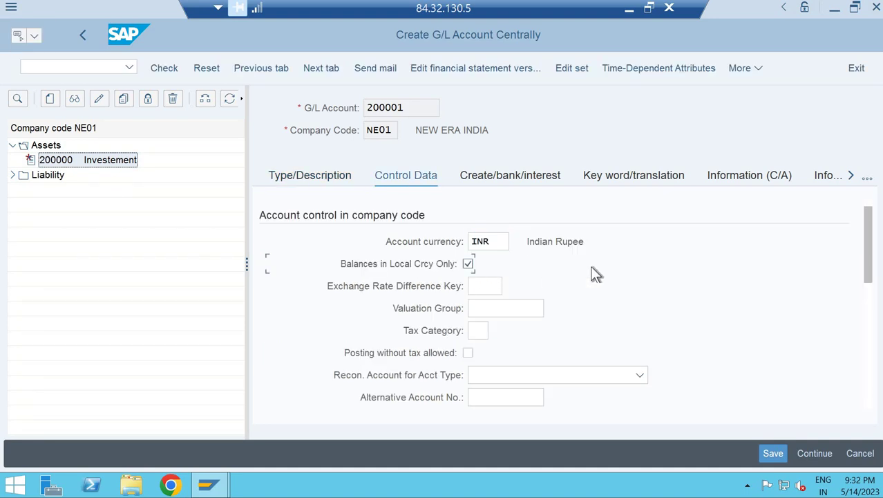
key(ctrl+s)
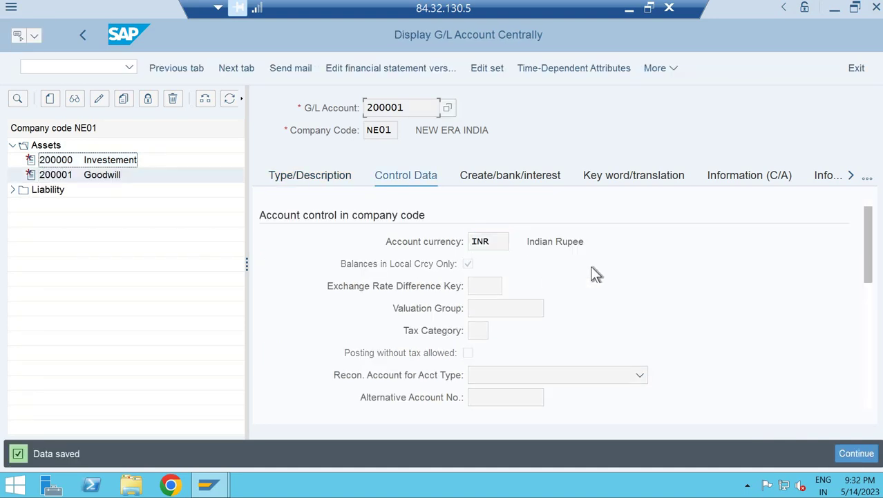
- Change account 200000 to keep balances in local currency only, and save it
right_click(123, 165)
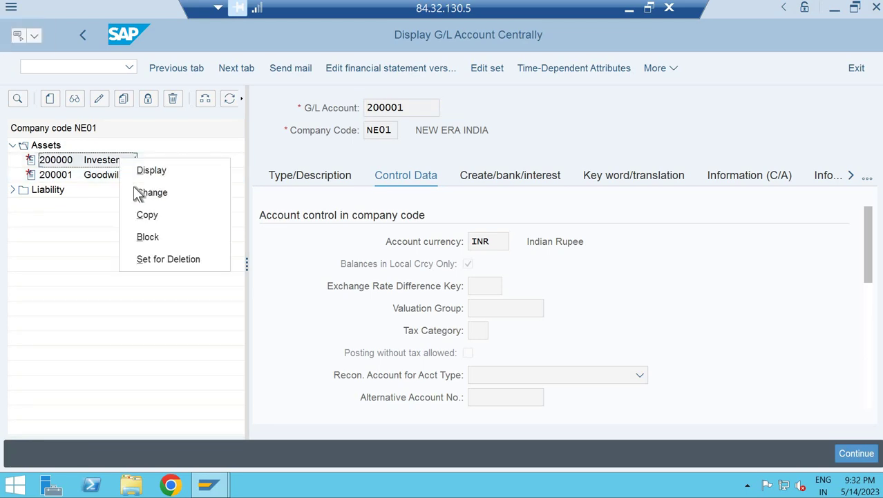
click(135, 189)
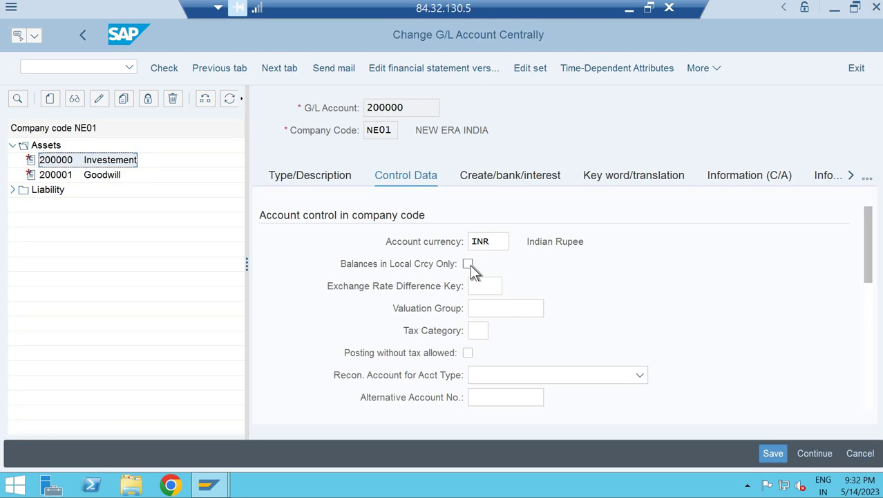
click(468, 266)
key(ctrl+s)
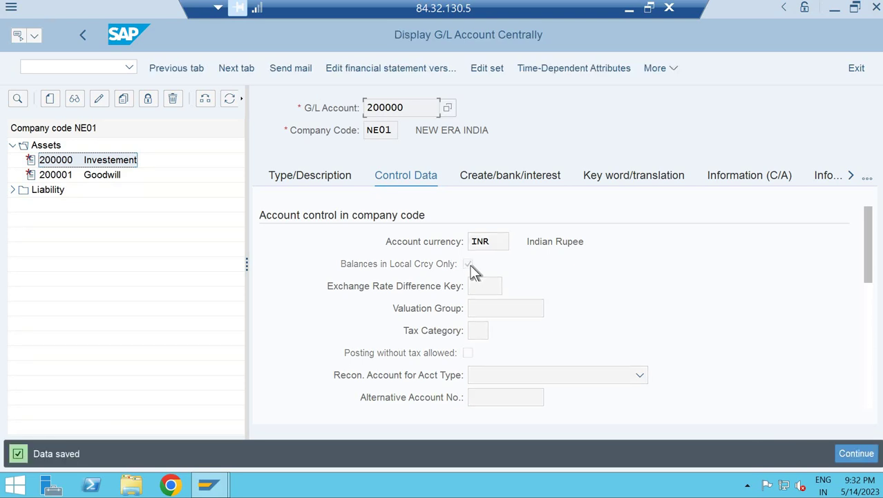
click(123, 161)
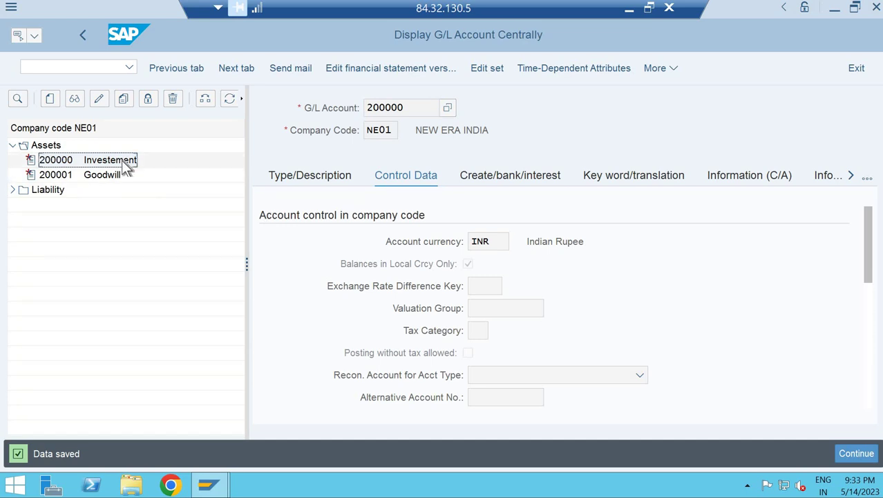
right_click(156, 195)
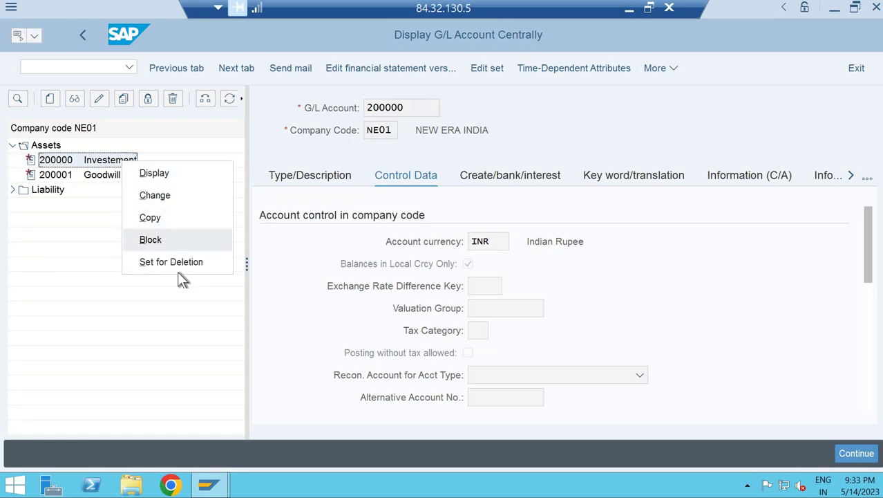
click(173, 130)
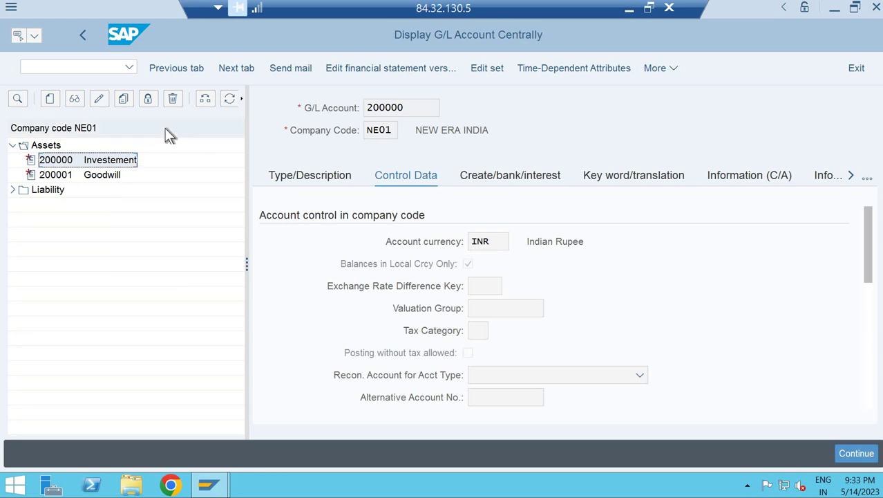
- Start creating a new G/L account numbered 300000 in company code NE01 from the navigation tree
click(50, 99)
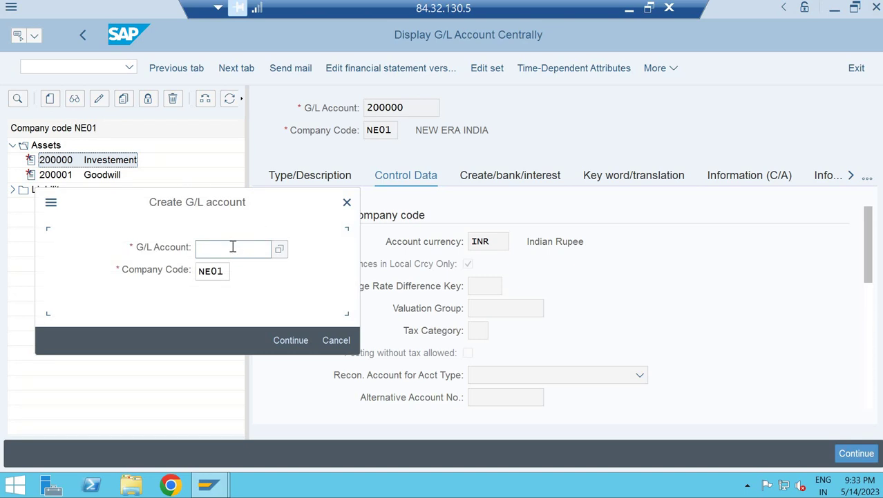
click(233, 247)
text(300000)
click(295, 341)
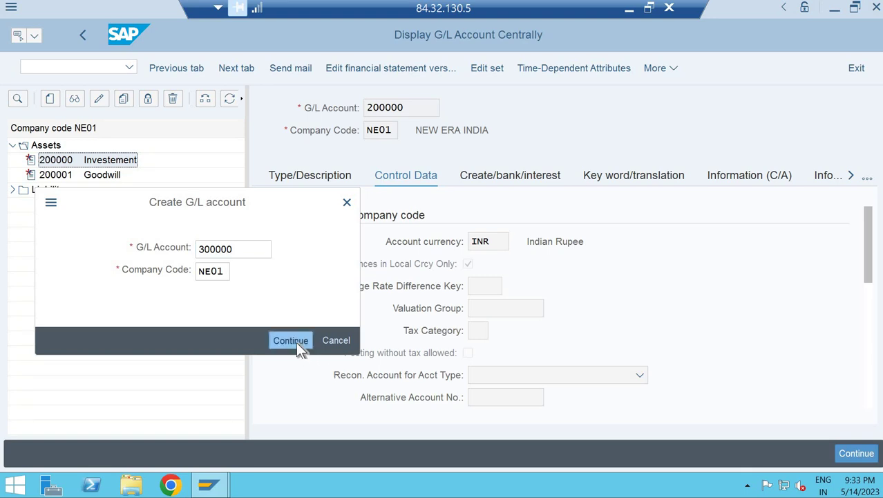
- Classify account 300000 with G/L account type Nonoperating Expense or Income and account group Expense
click(322, 181)
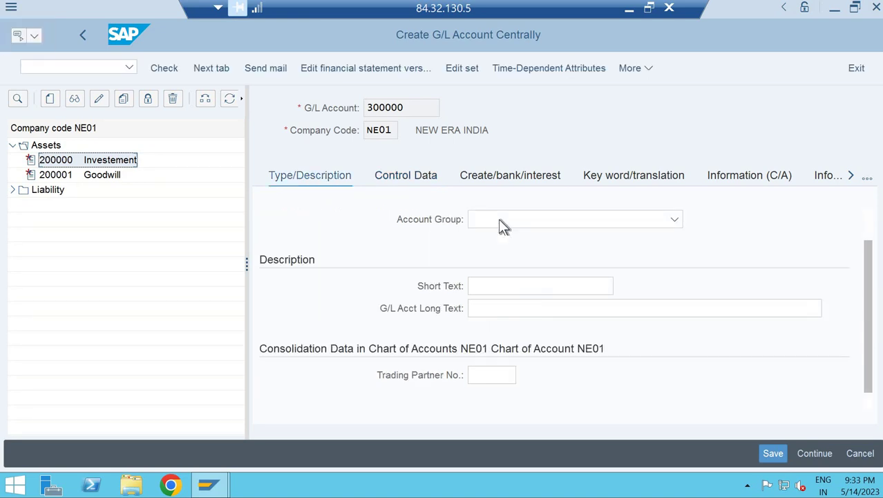
click(500, 219)
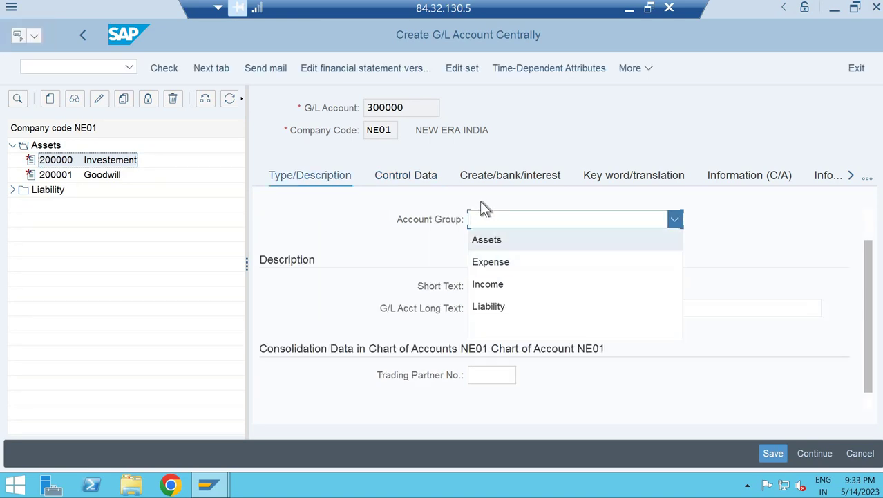
scroll(484, 208, up, 2)
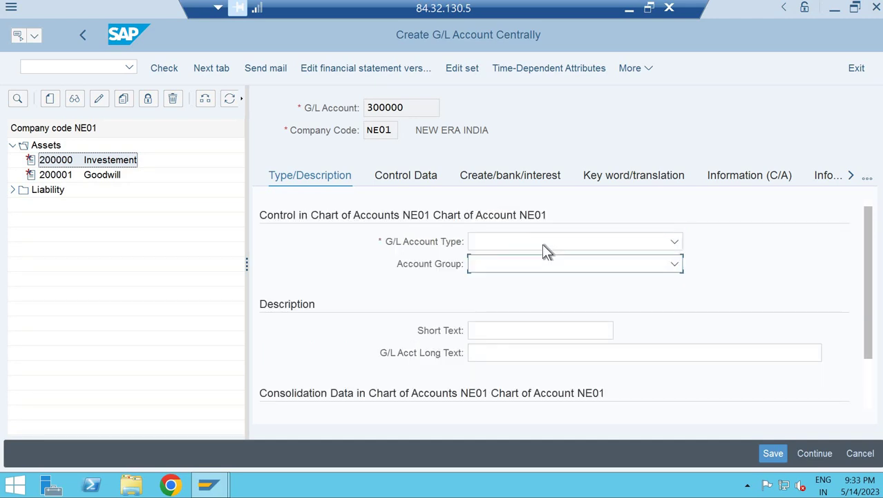
click(548, 240)
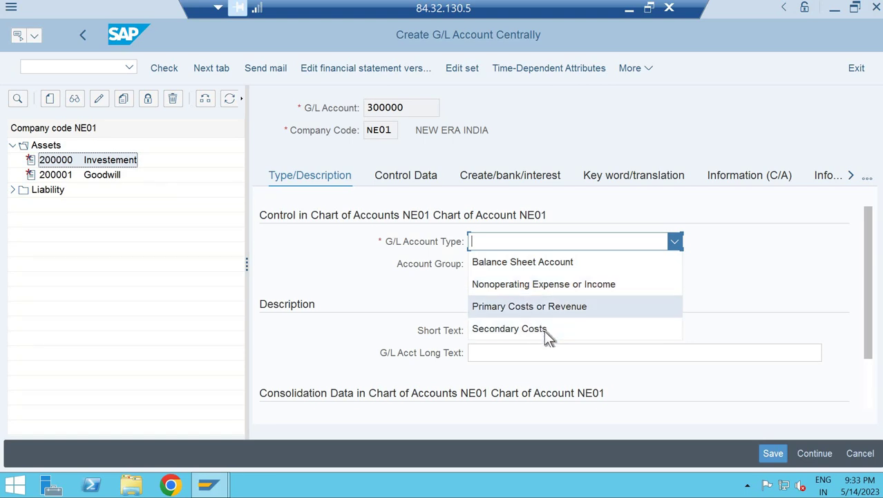
click(519, 284)
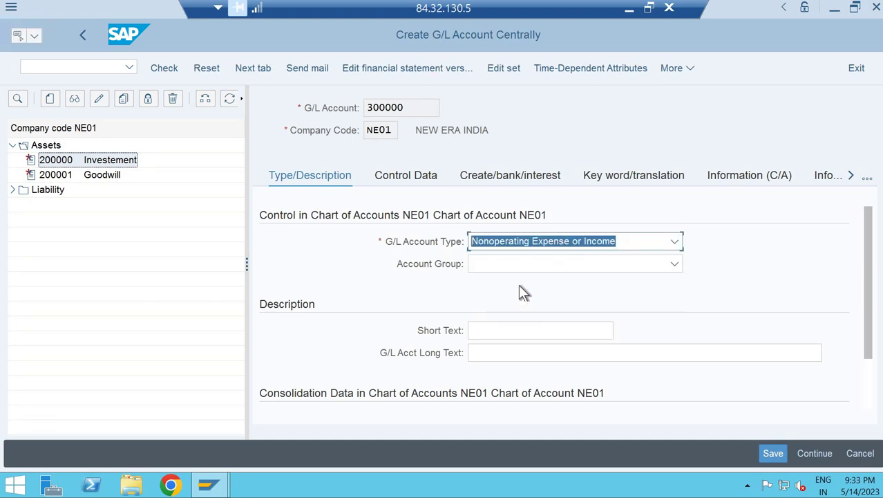
click(561, 267)
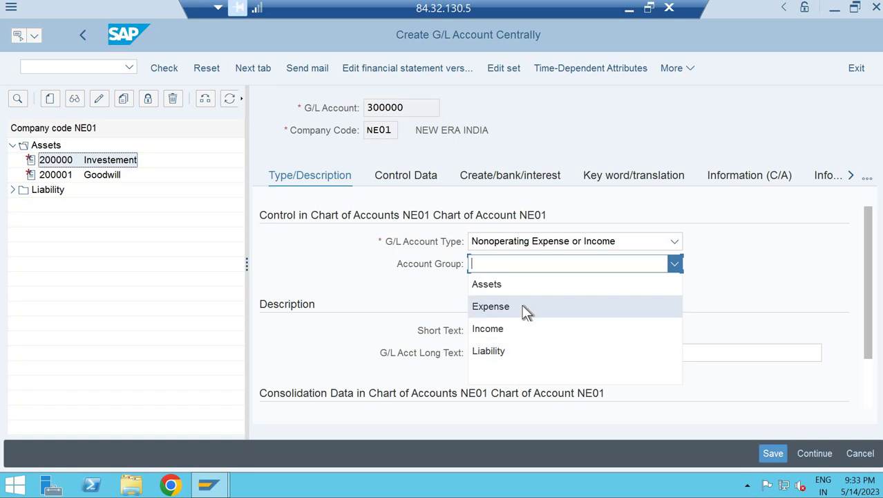
click(522, 306)
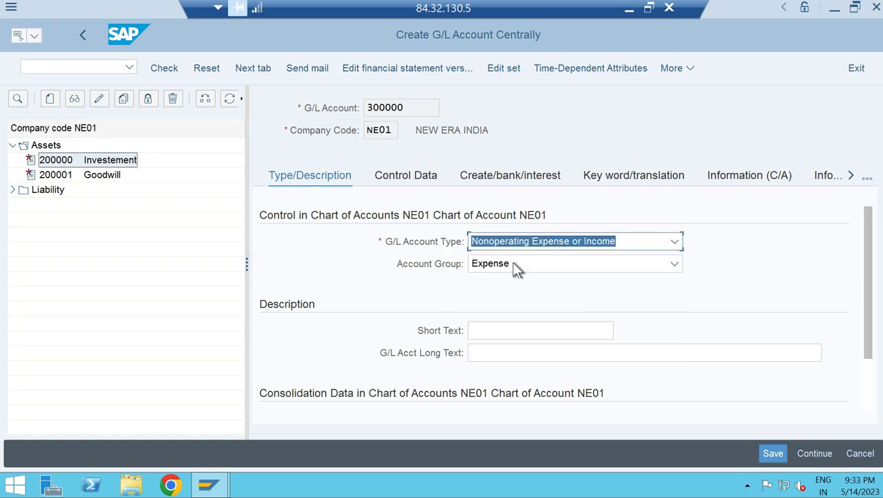
- Try the Income account group for account 300000, and switch back to Expense
click(513, 263)
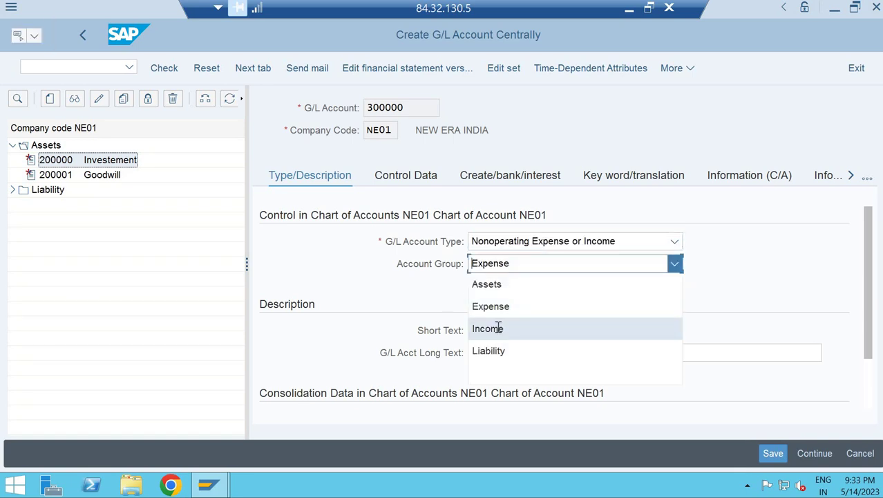
click(492, 328)
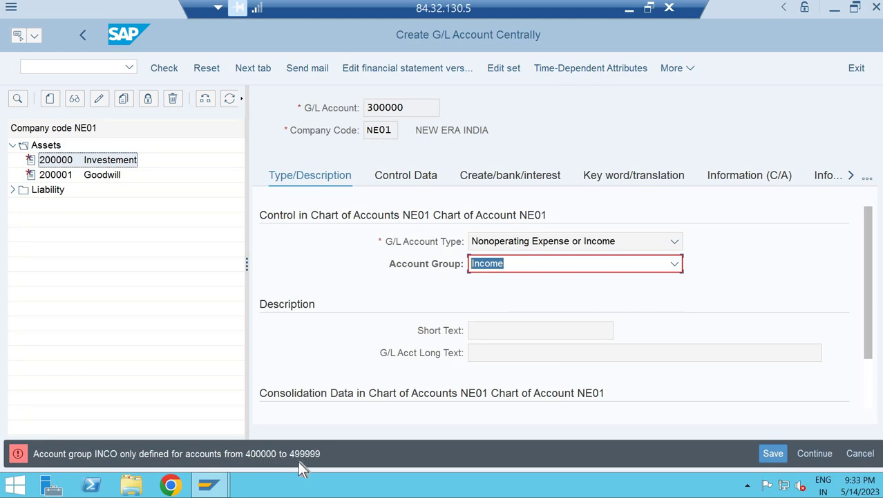
click(549, 270)
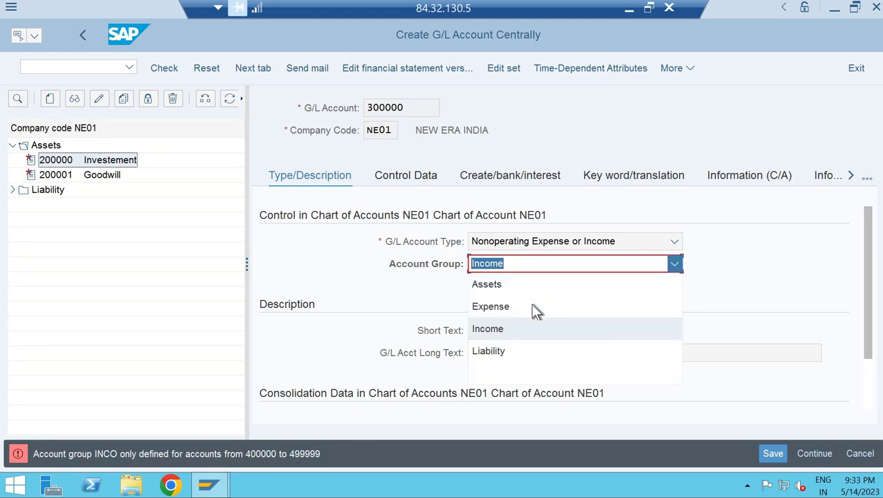
click(530, 312)
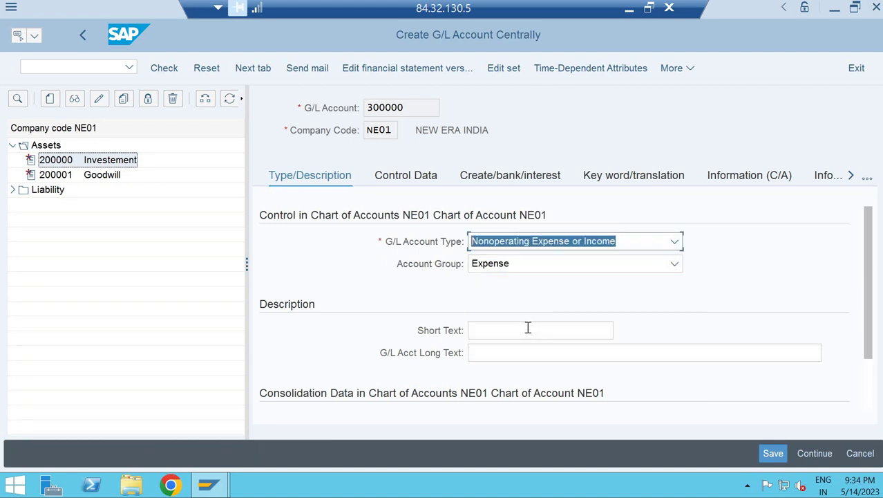
- Describe account 300000 with short text "Purchase" and G/L account long text "Purchase A/c"
click(527, 329)
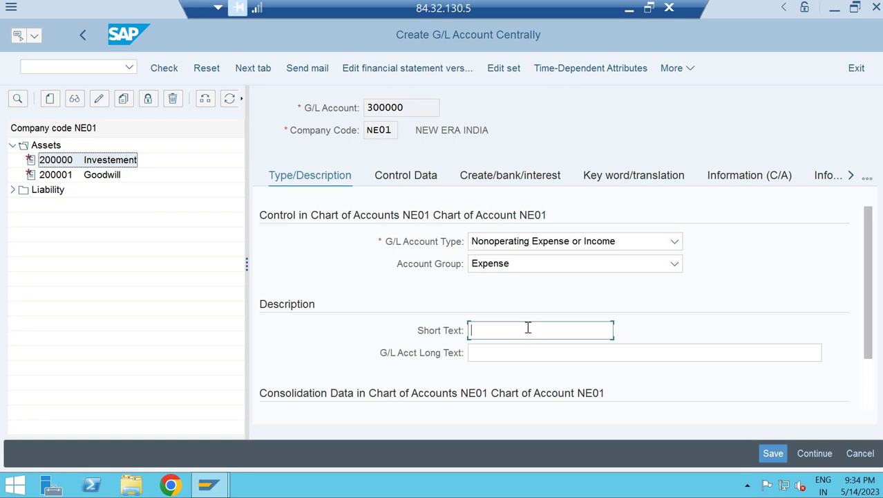
text(Purchase)
key(ctrl+a)
key(ctrl+c)
click(495, 349)
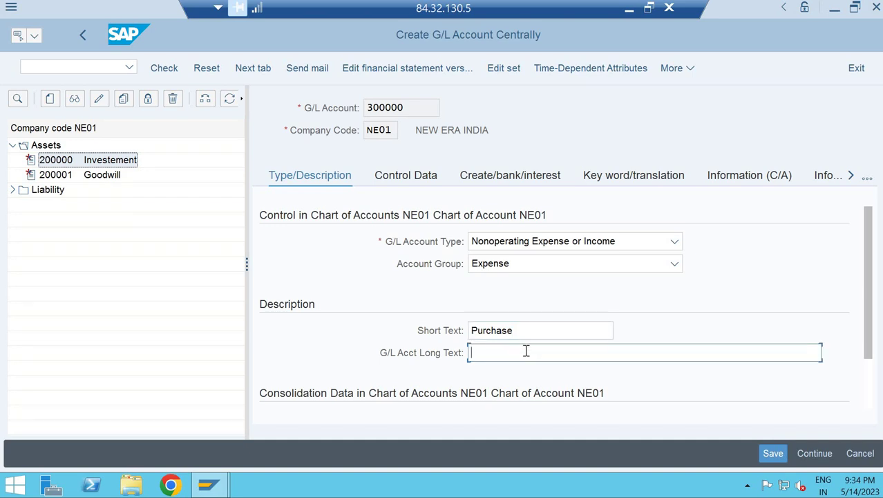
key(ctrl+v)
text(A/c)
click(555, 249)
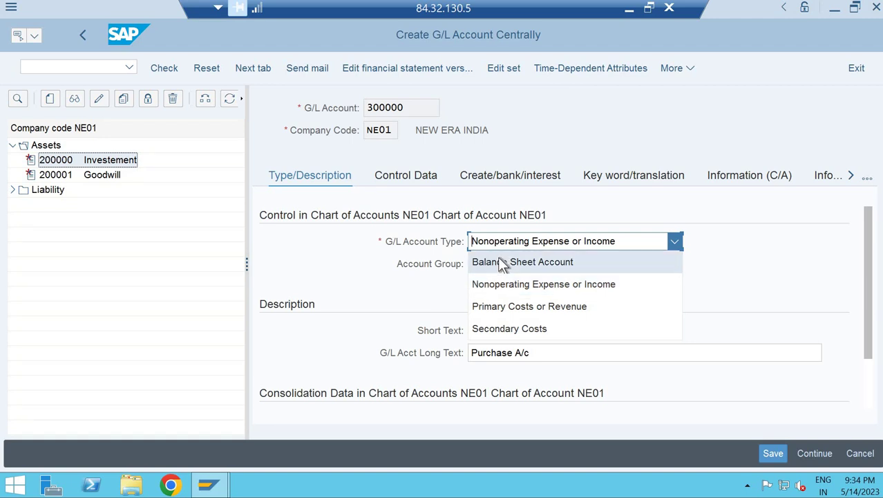
key(Escape)
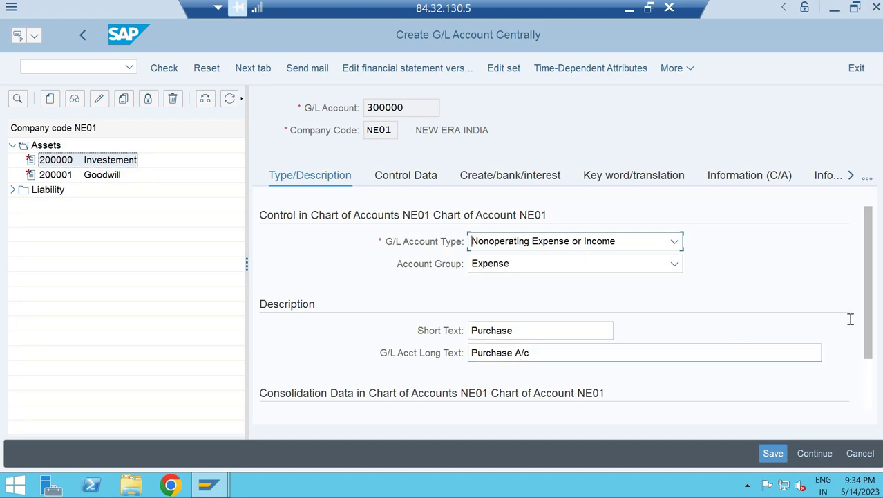
- Set the sort key to 001 in the control data of account 300000
scroll(874, 365, down, 1)
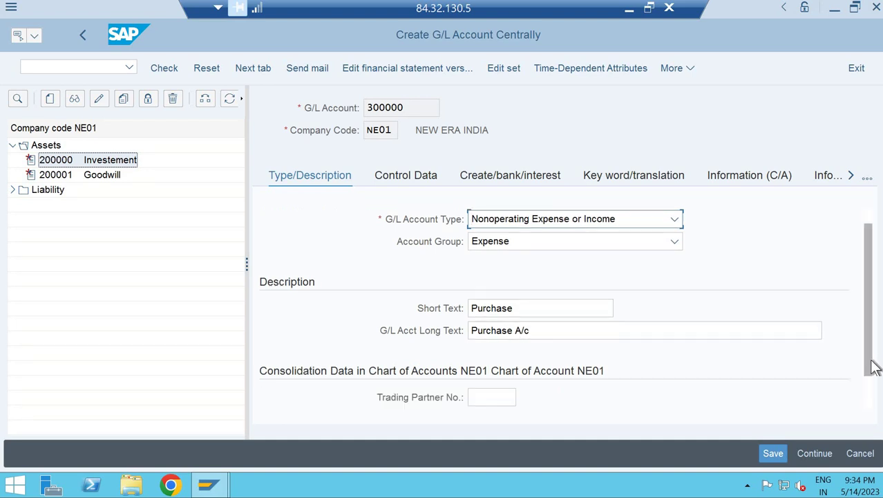
click(426, 181)
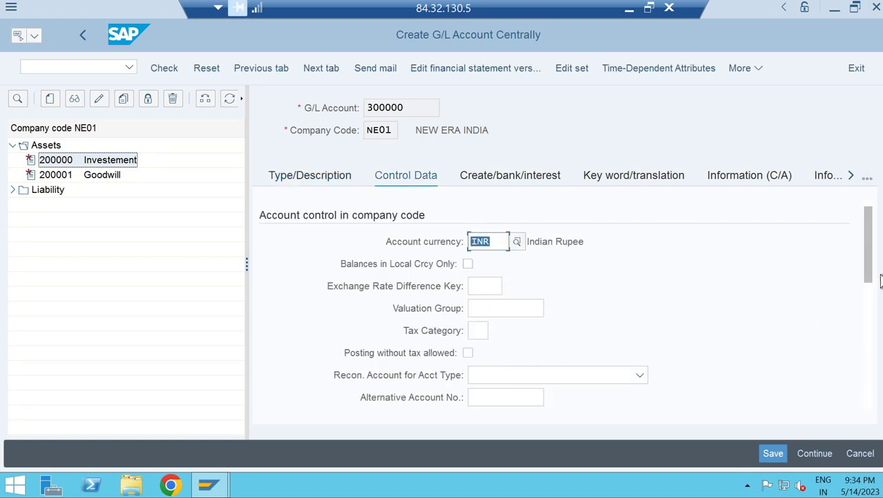
scroll(536, 353, down, 3)
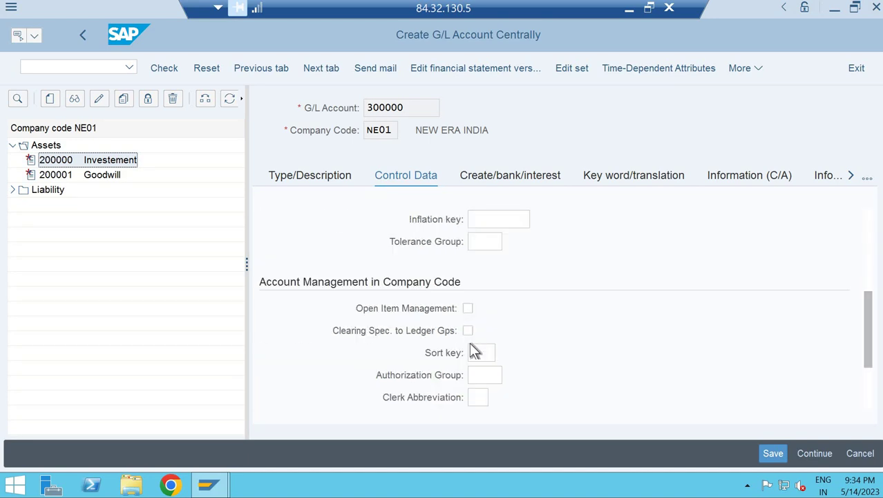
click(477, 353)
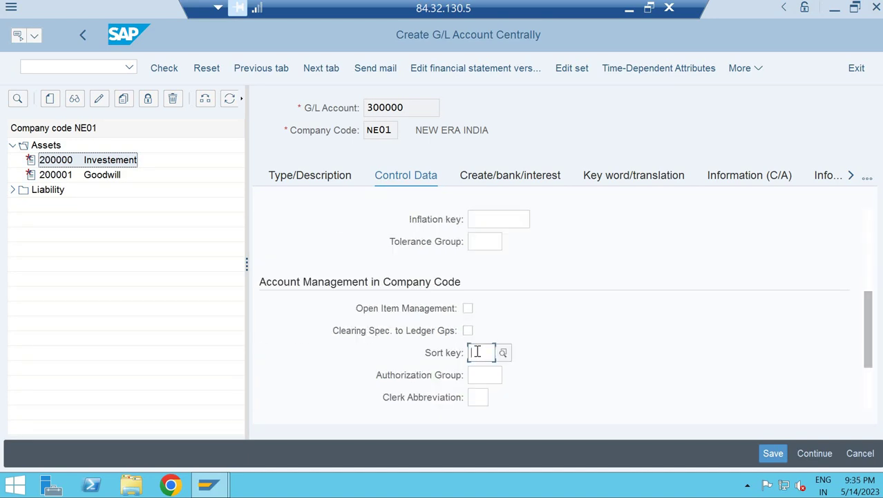
text(001)
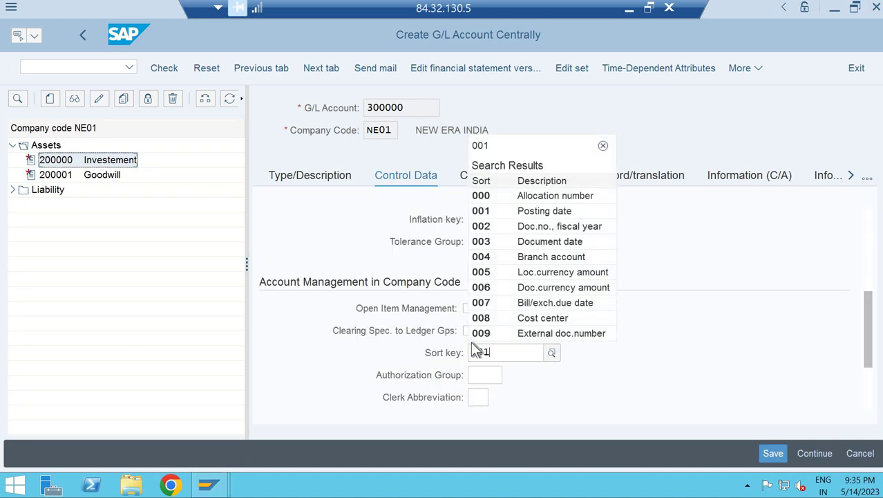
key(Return)
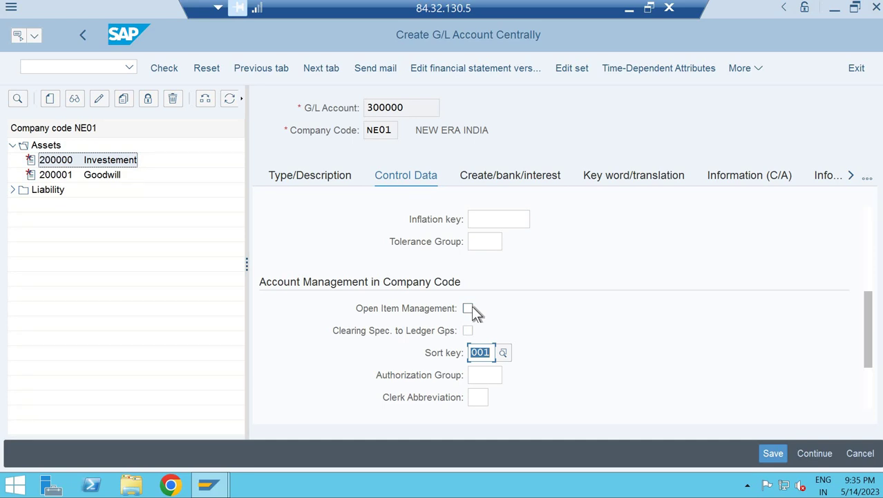
- Assign field status group G001, General (with text, assignment), to account 300000
click(494, 177)
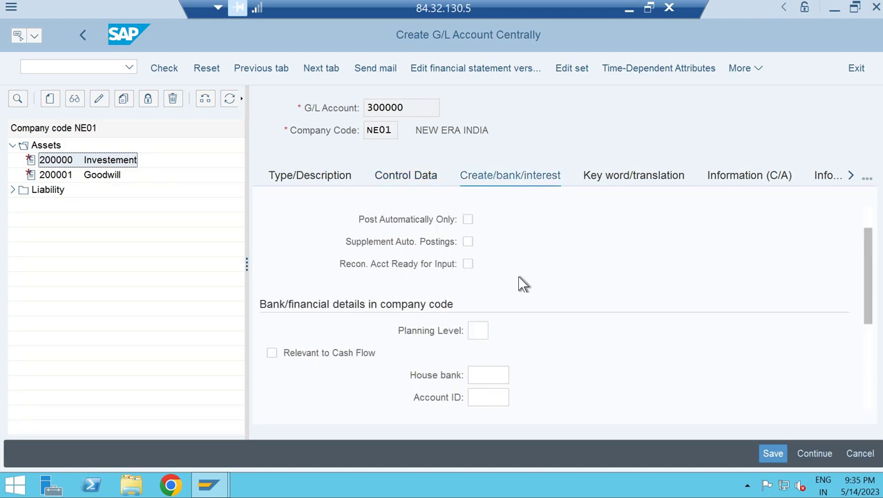
scroll(518, 275, up, 1)
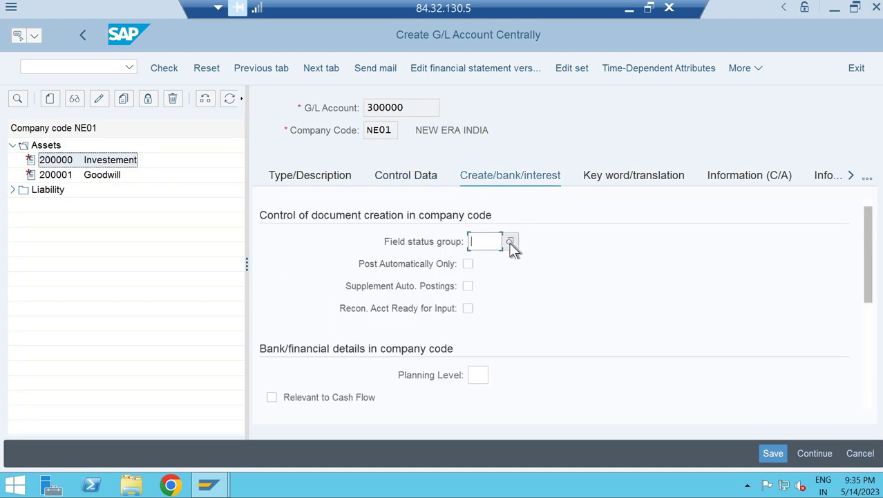
click(510, 243)
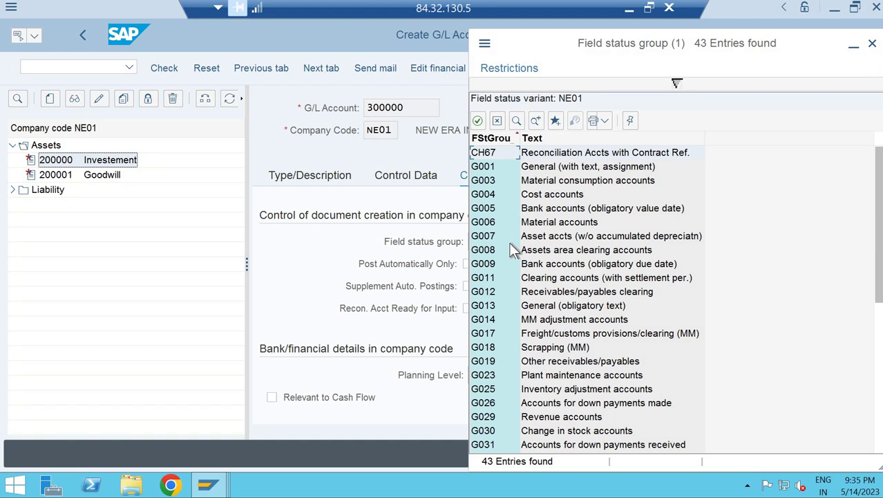
key(Down)
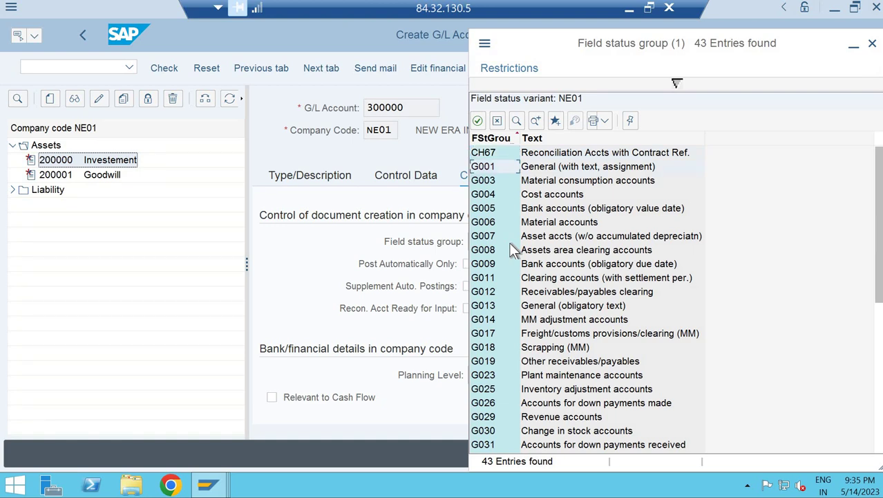
double_click(540, 167)
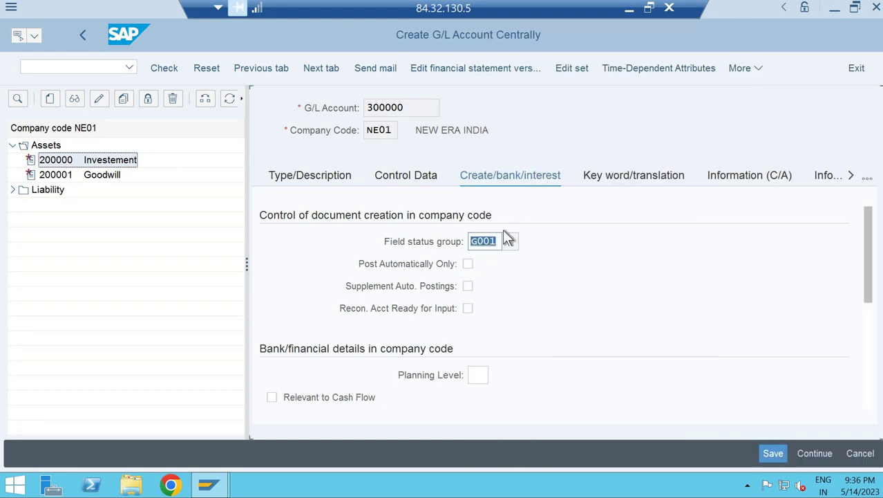
- Add the English keyword "Deep" to account 300000, and save the account
click(633, 182)
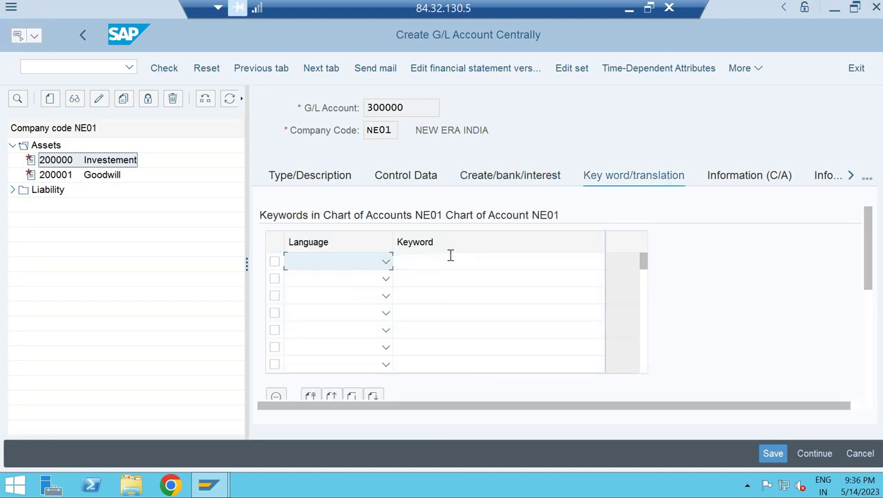
text(English)
key(Tab)
text(Dee)
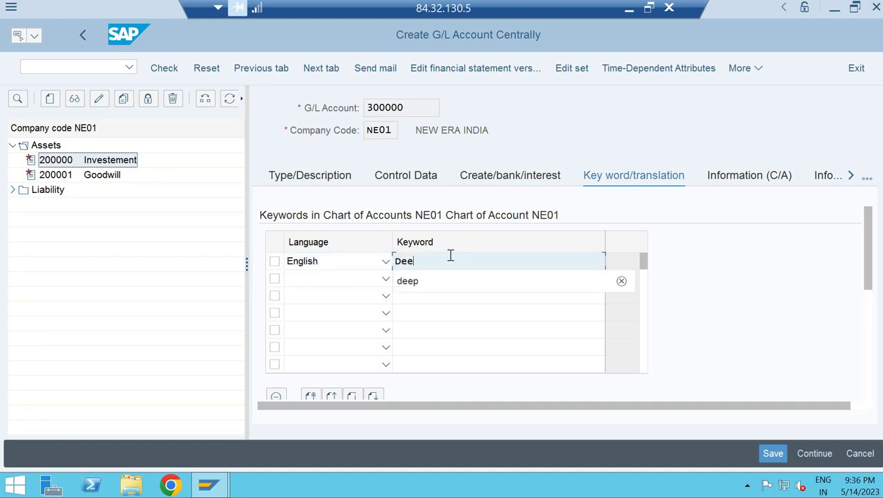
text(p)
key(Tab)
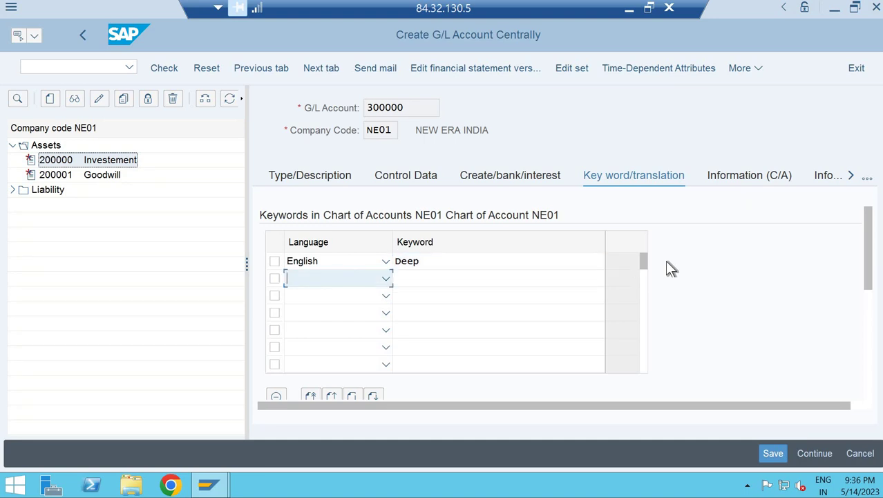
key(ctrl+s)
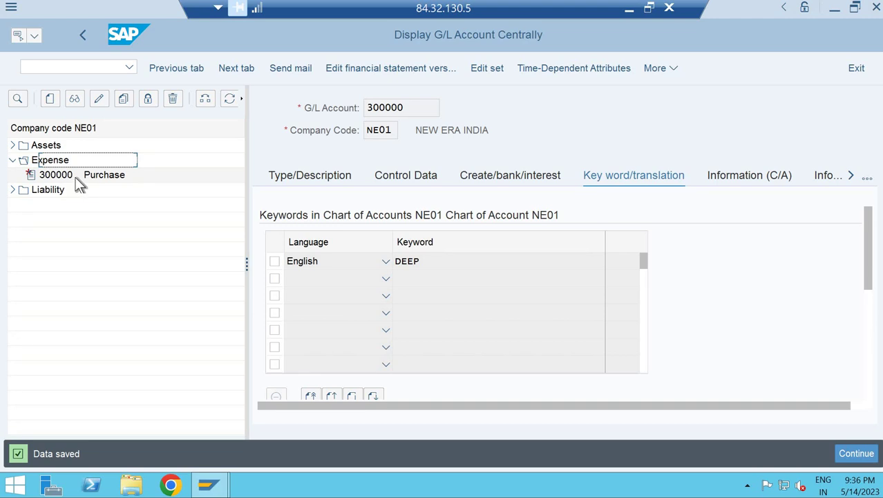
- Start creating account 300001 in company code NE01 as a copy of account 300000, and show its type and description data
right_click(75, 177)
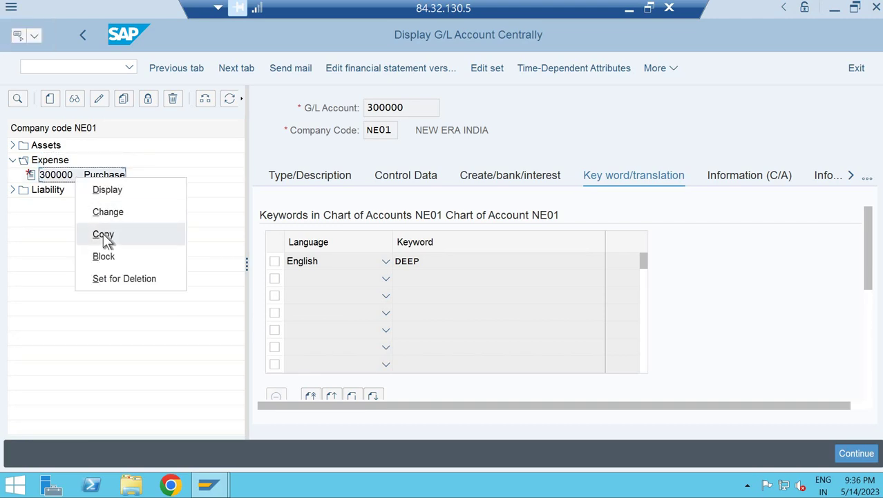
click(161, 239)
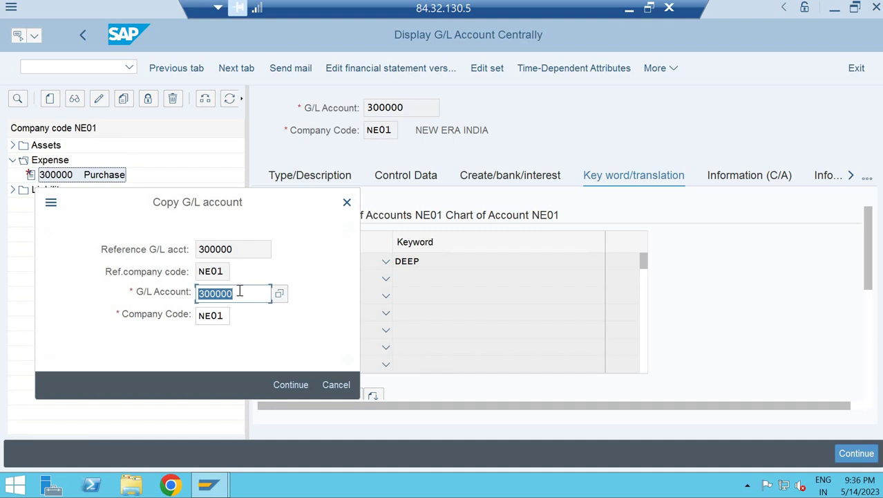
click(239, 291)
key(BackSpace)
text(1)
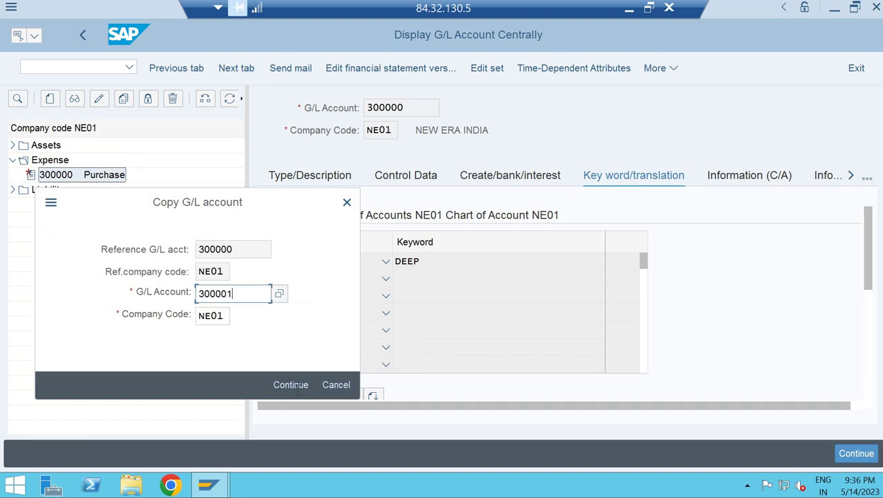
click(290, 387)
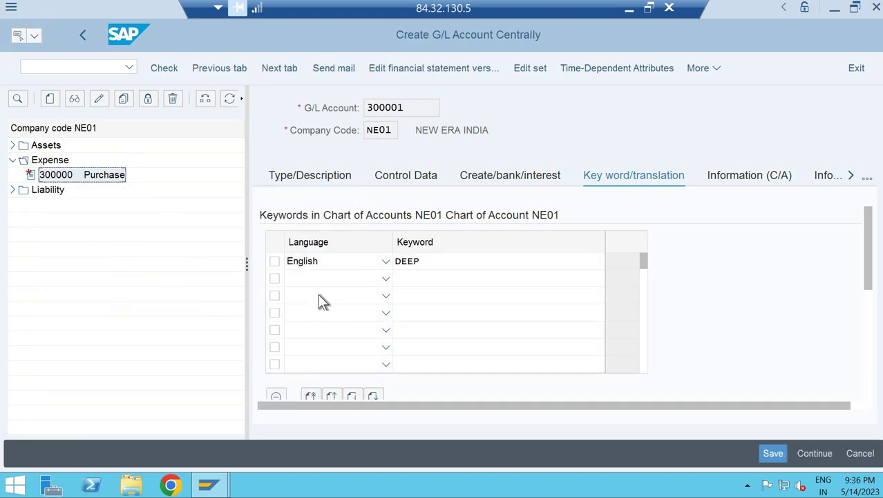
click(315, 178)
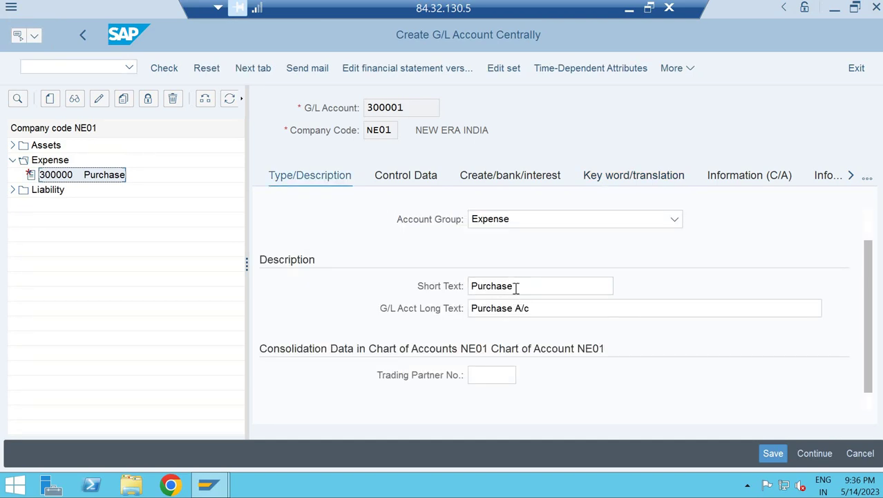
- Replace the short text of account 300001 with "Carriage inward" and copy that wording
click(516, 288)
key(ctrl+a)
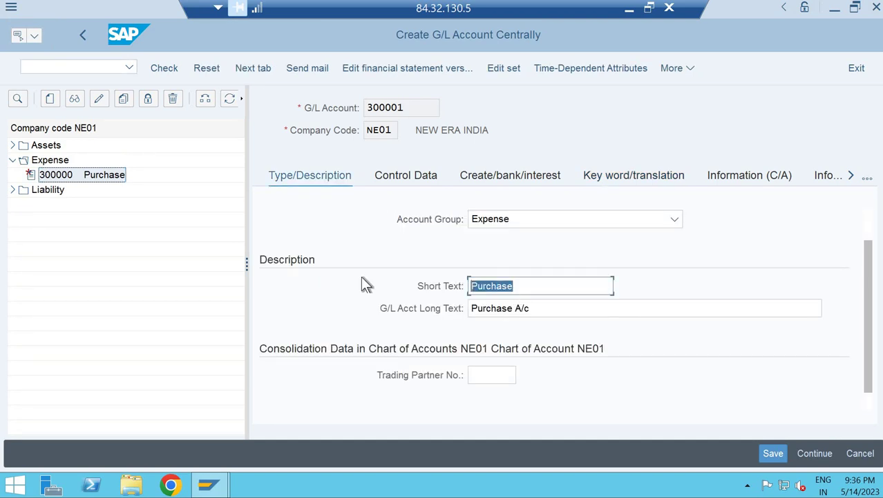
text(Carria)
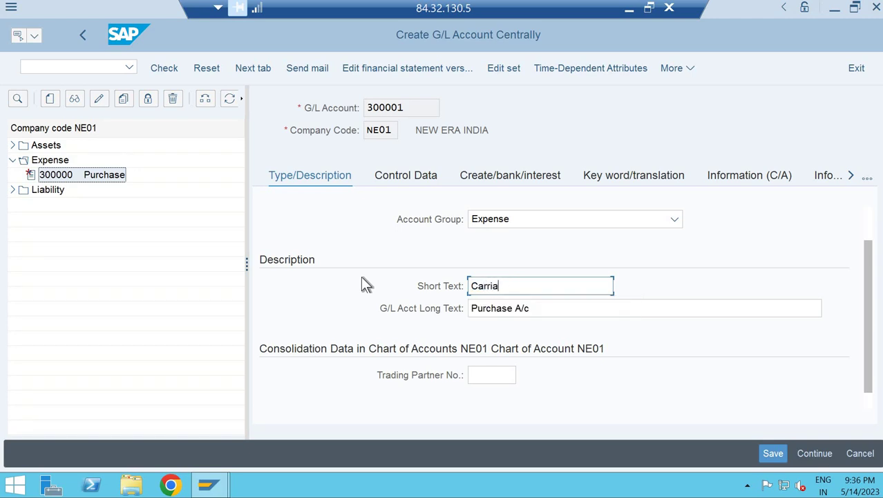
text(ge inwar)
key(shift+Left)
key(shift+Left)
key(shift+Left)
key(shift+Left)
key(shift+Left)
key(shift+Left)
key(shift+Left)
key(shift+Left)
key(shift+Left)
key(shift+Left)
key(shift+Left)
key(shift+Left)
key(shift+Left)
key(shift+Left)
key(shift+Left)
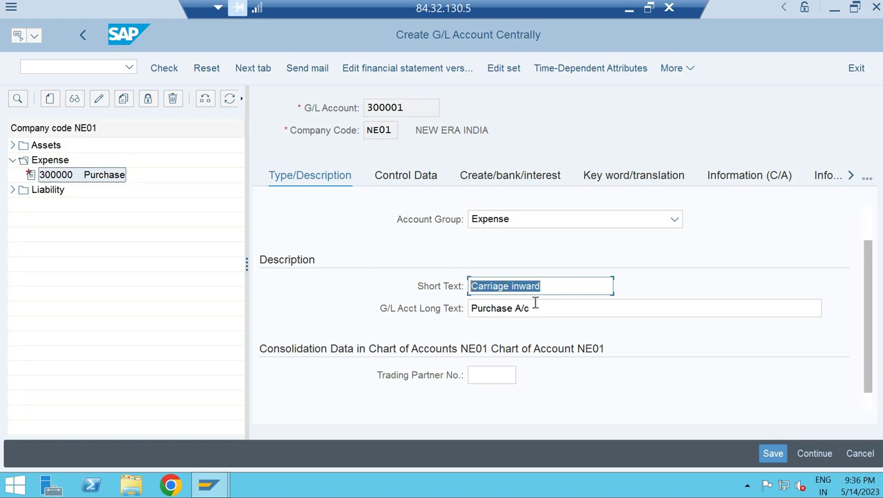
- Replace the G/L account long text of account 300001 with "Carriage inward A/c"
key(End)
key(Tab)
key(shift+Home)
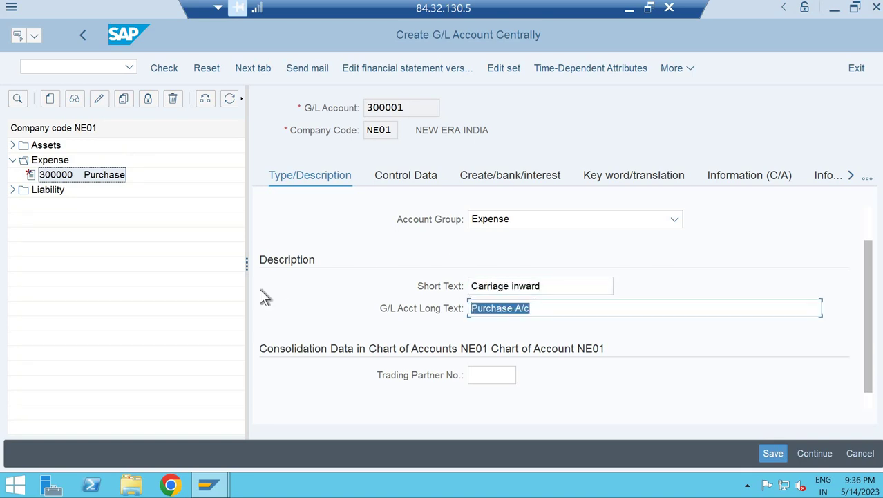
key(ctrl+v)
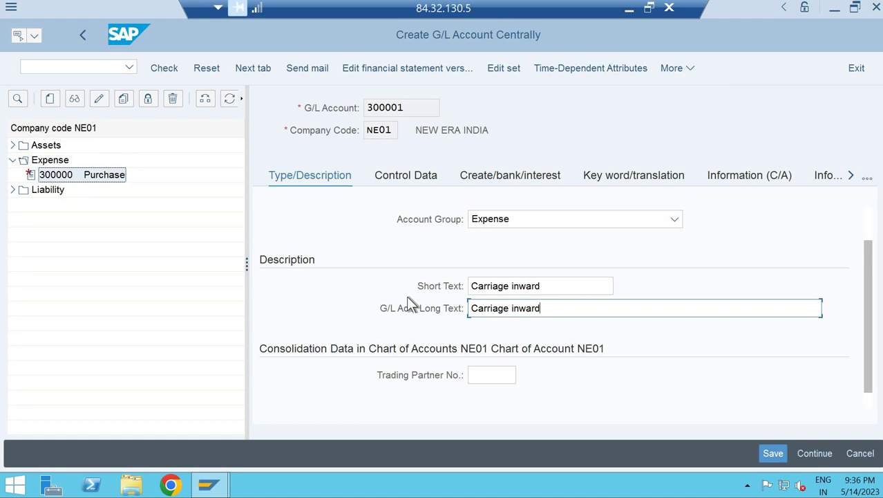
text(A/c)
- In the control data of account 300001, set the tax category to * (All tax types allowed) and allow posting without tax
click(403, 181)
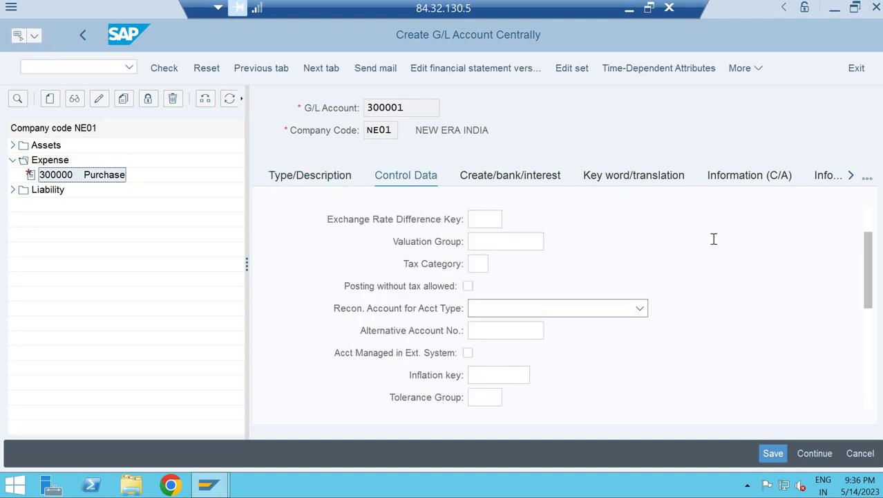
scroll(614, 275, up, 2)
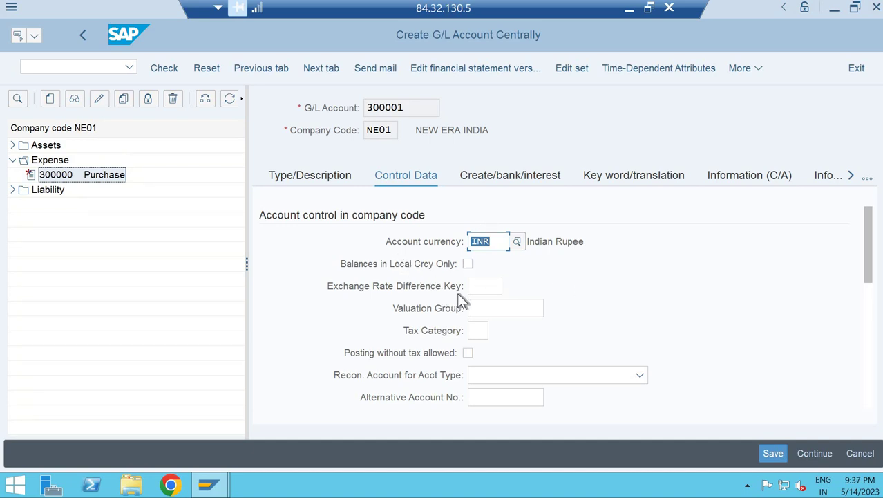
click(474, 330)
click(497, 332)
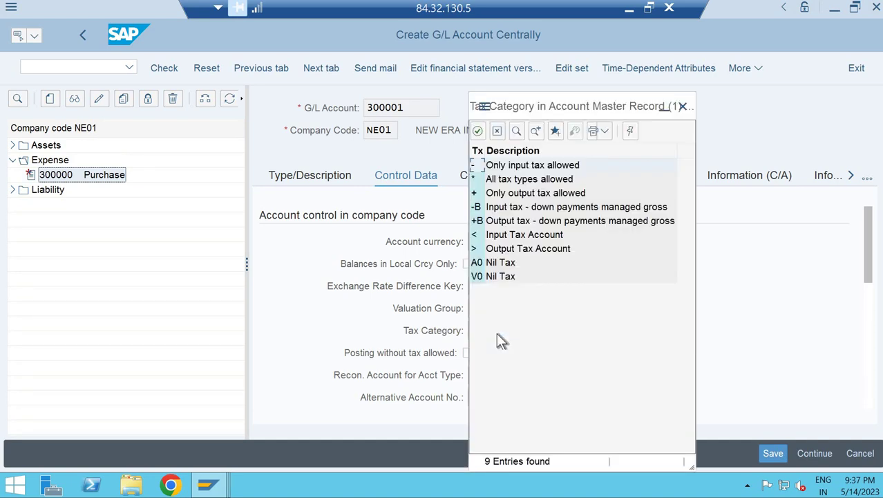
click(508, 192)
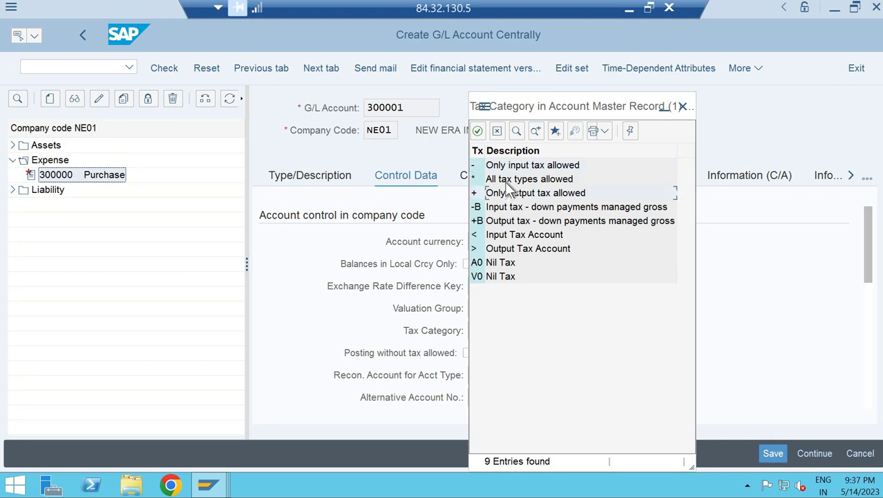
click(506, 182)
double_click(507, 182)
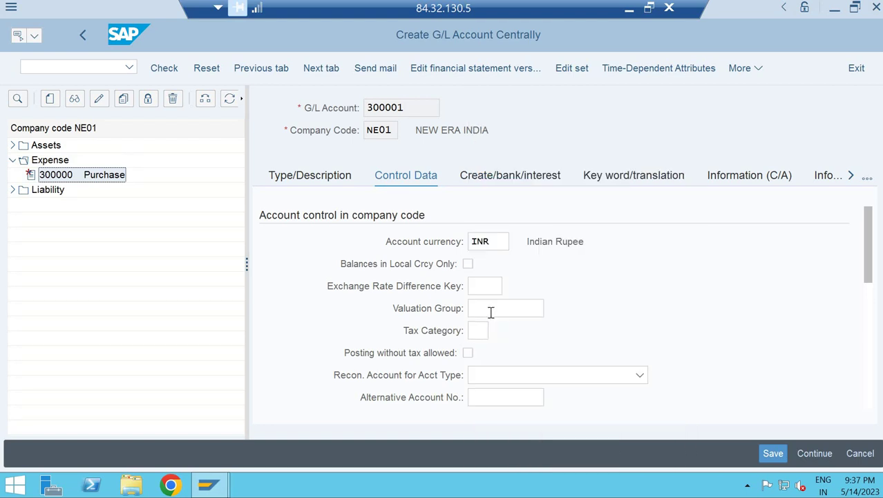
click(468, 354)
- Review the document creation and keyword data copied to account 300001, and save the account
click(526, 177)
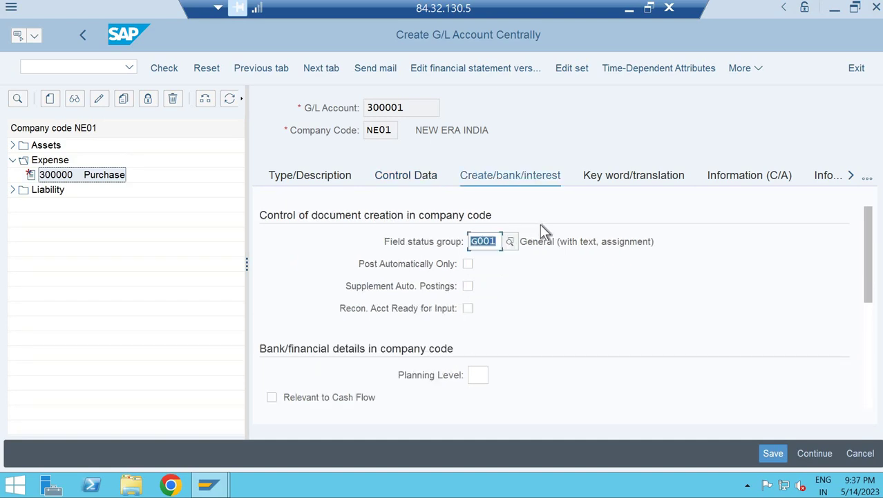
click(634, 174)
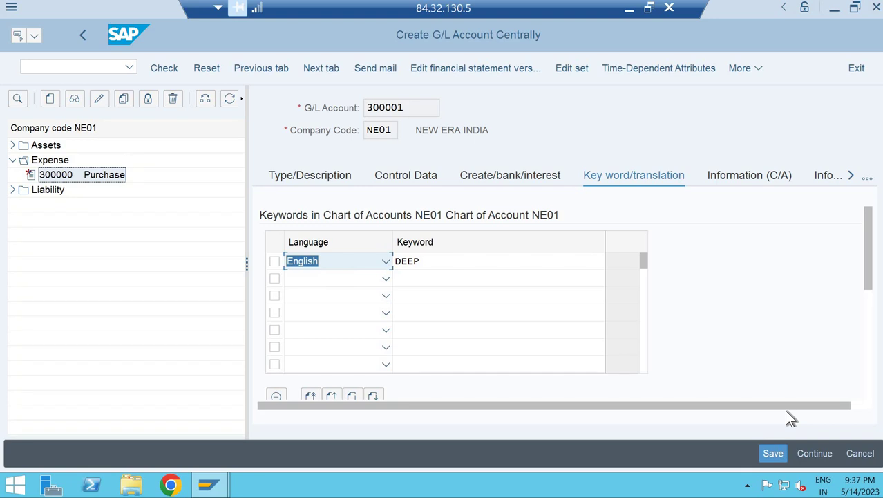
click(773, 452)
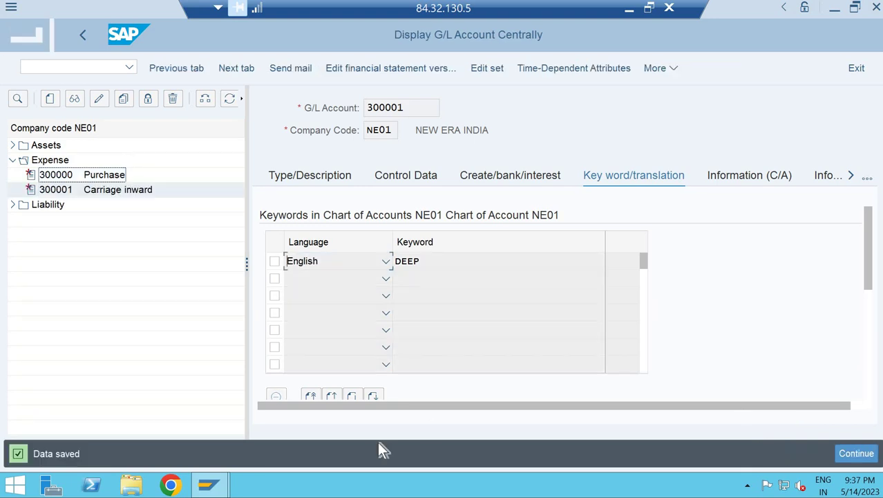
- Change account 300000 Purchase to tax category * (All tax types allowed) with posting without tax allowed, and save it
right_click(112, 181)
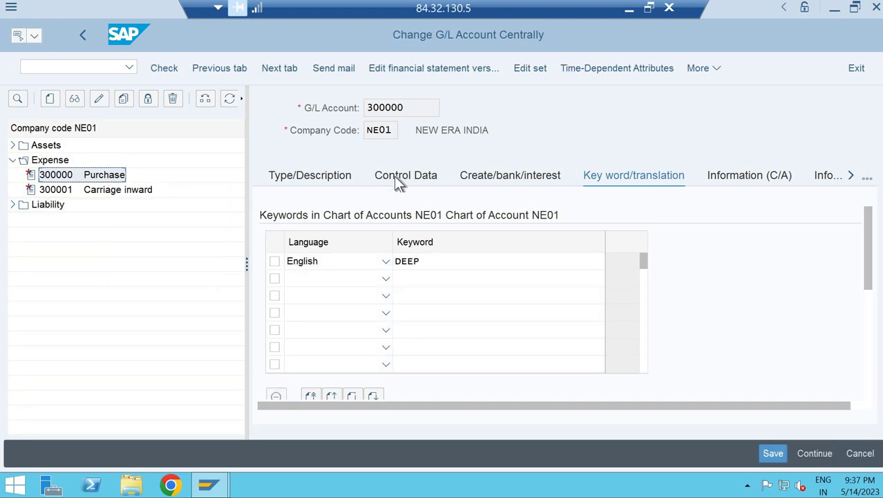
click(400, 178)
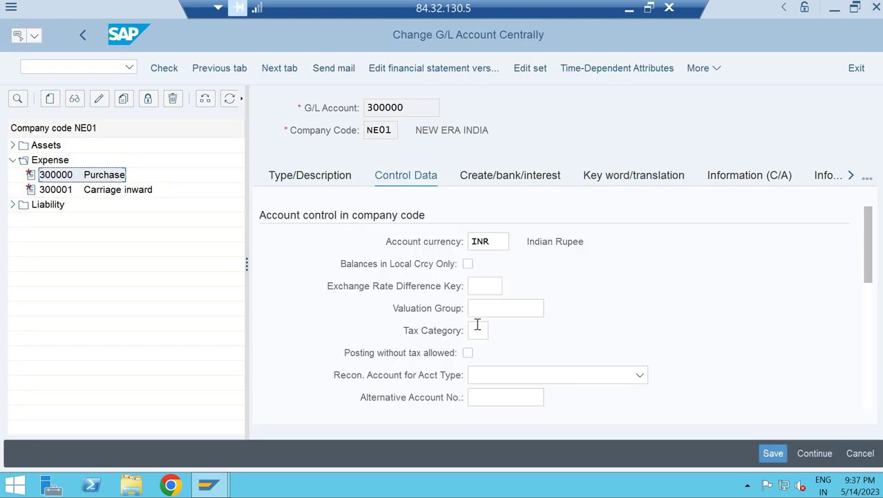
click(479, 329)
click(496, 330)
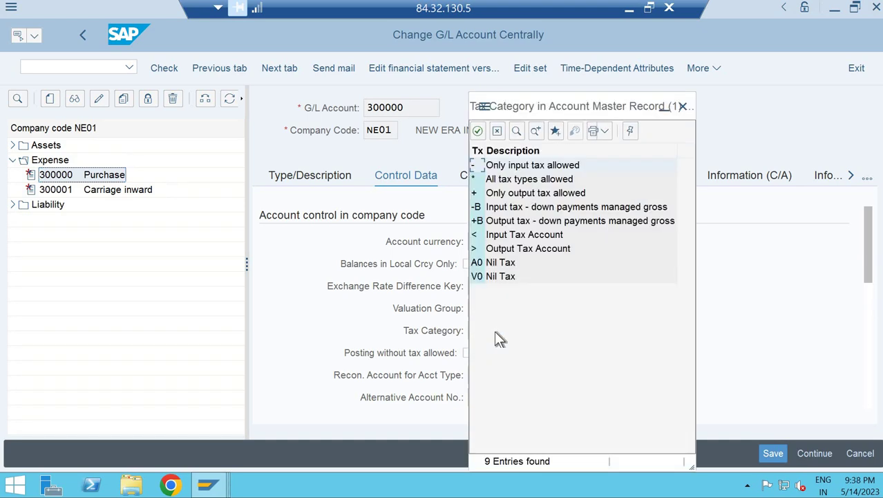
key(Down)
key(Return)
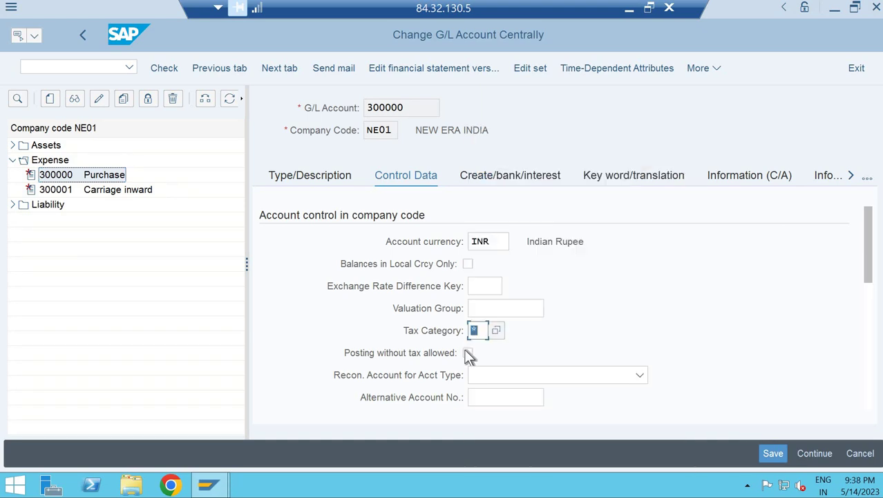
click(468, 354)
key(ctrl+s)
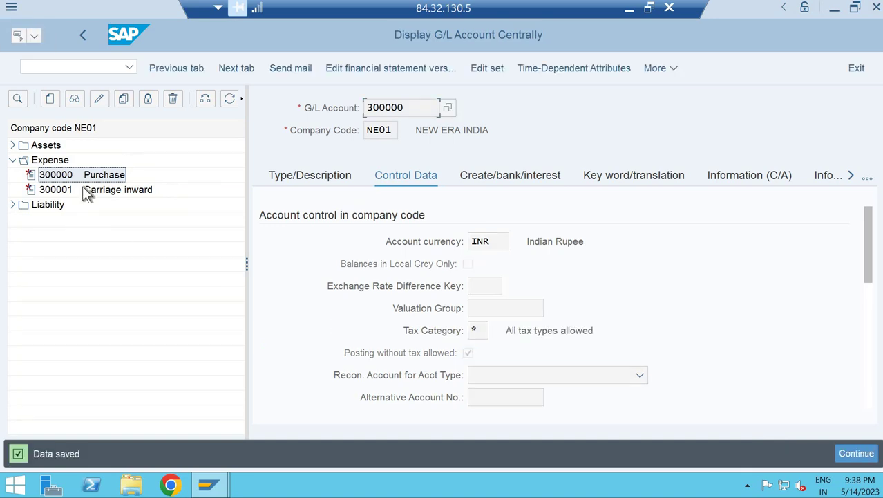
- Start creating a new G/L account 400000 in company code NE01
click(50, 101)
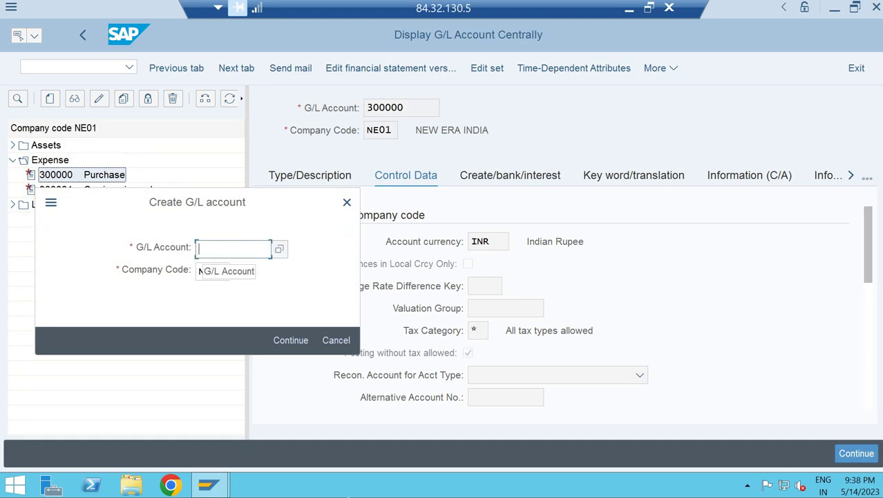
text(40)
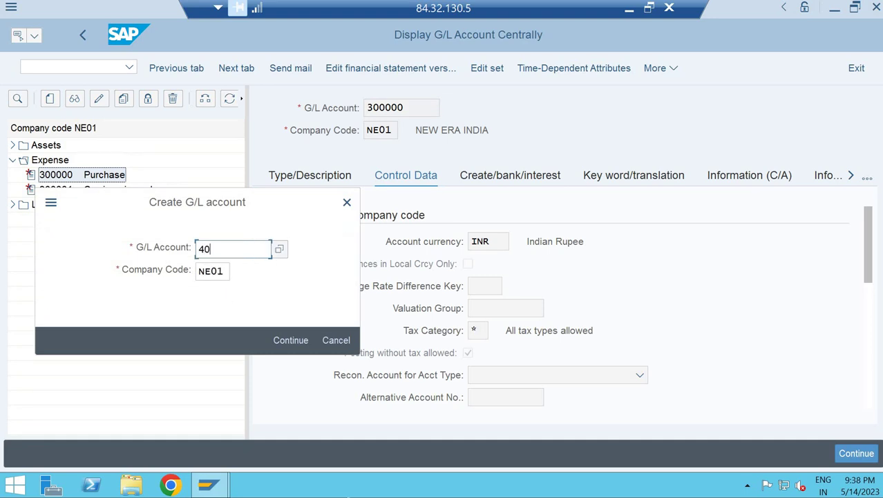
text(00000)
key(BackSpace)
click(307, 343)
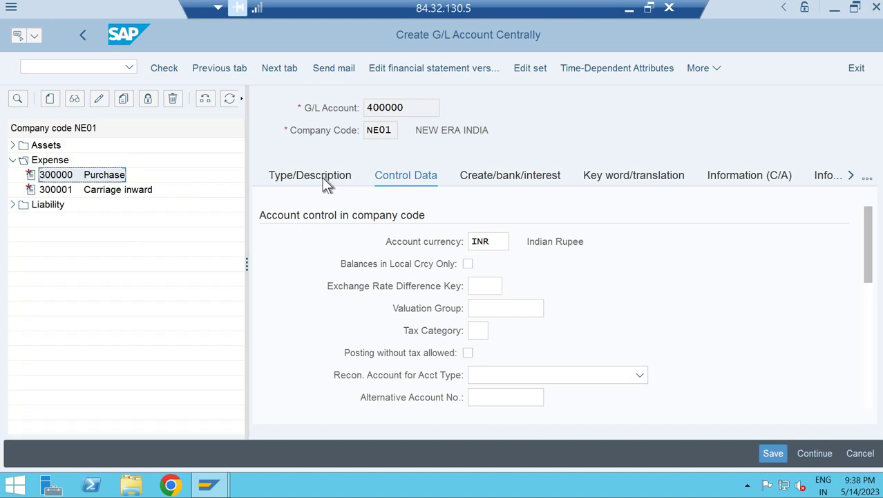
- Set the G/L account type of account 400000 to Nonoperating Expense or Income and its account group to Income
click(501, 220)
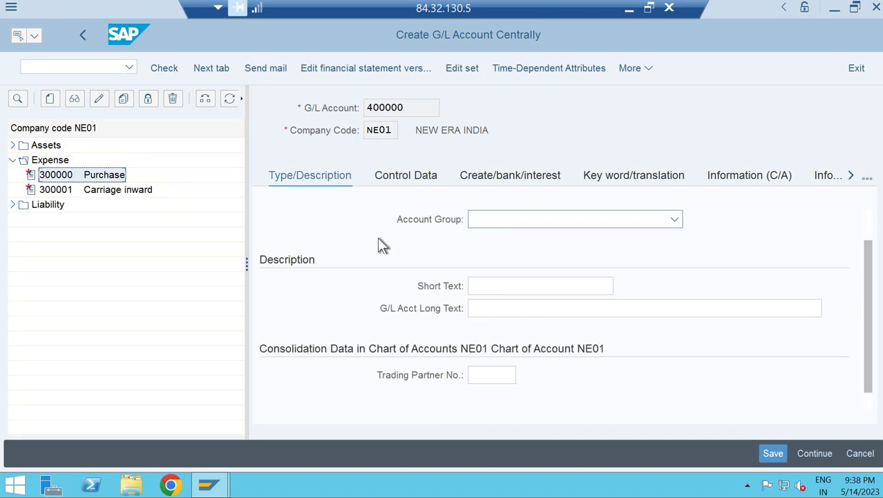
click(378, 240)
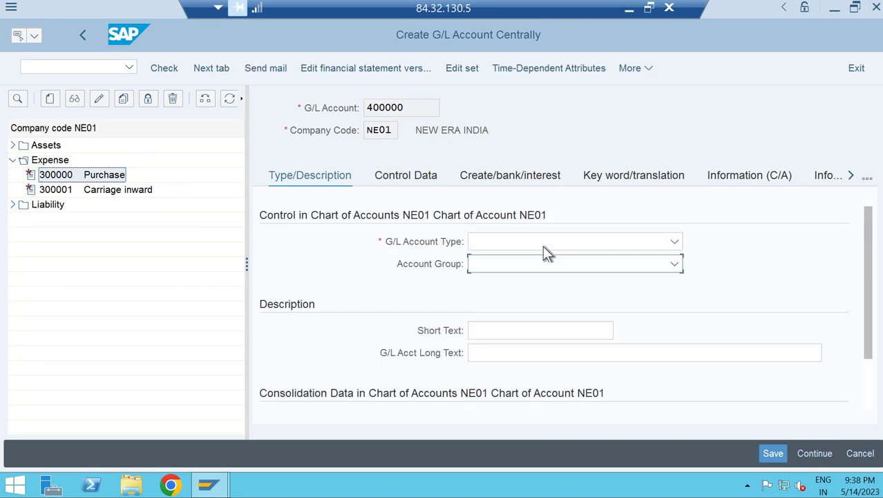
click(543, 247)
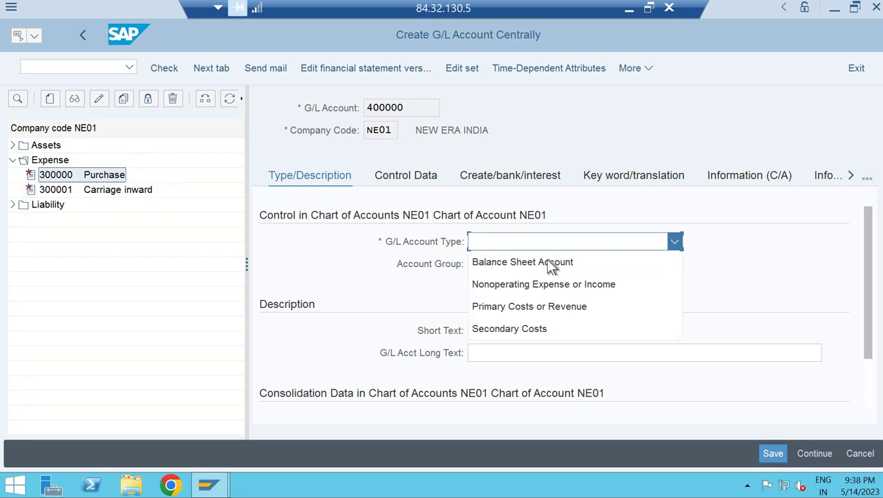
click(578, 285)
click(570, 270)
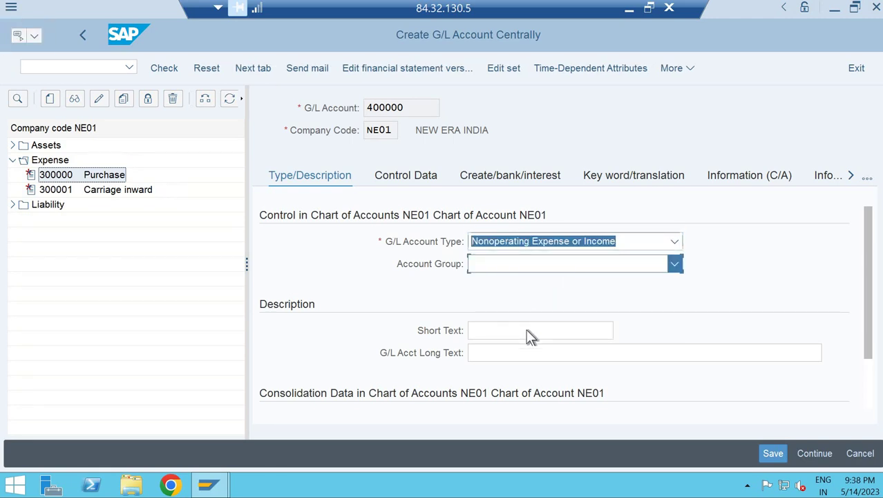
click(498, 330)
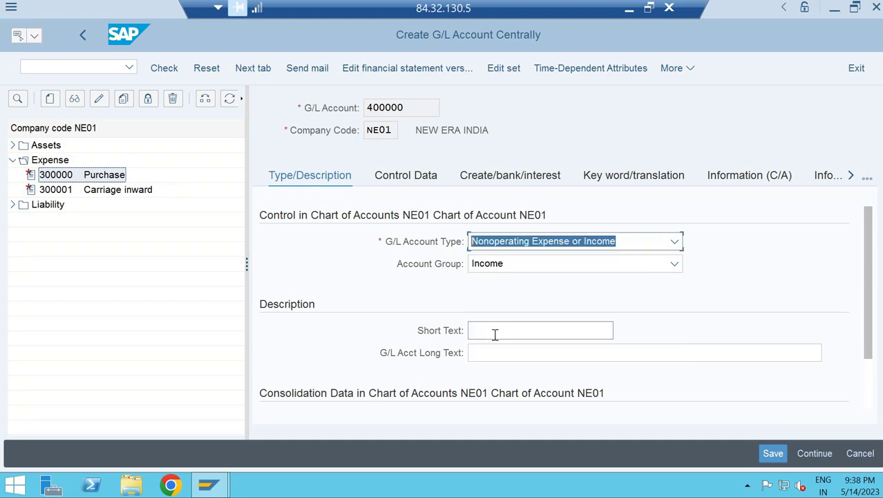
- Describe account 400000 with the short text "Sales" and the long text "Sales A/c"
click(495, 334)
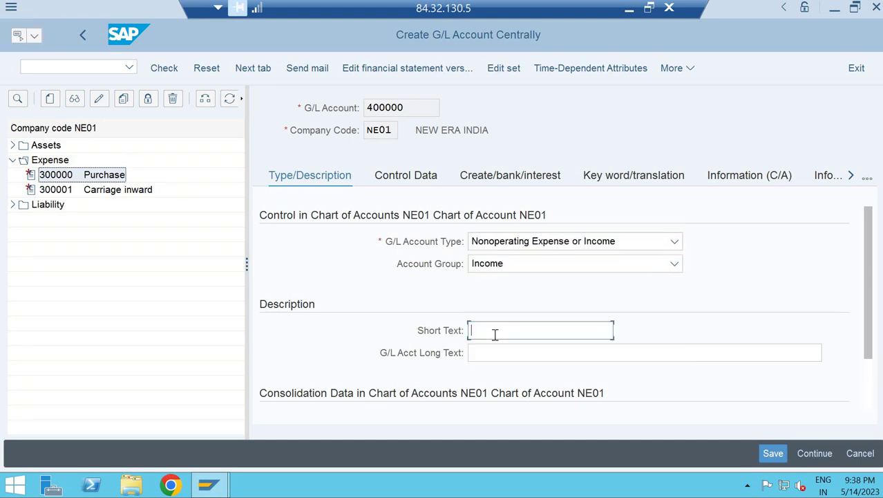
text(Sales)
key(ctrl+a)
key(ctrl+c)
key(Home)
click(515, 352)
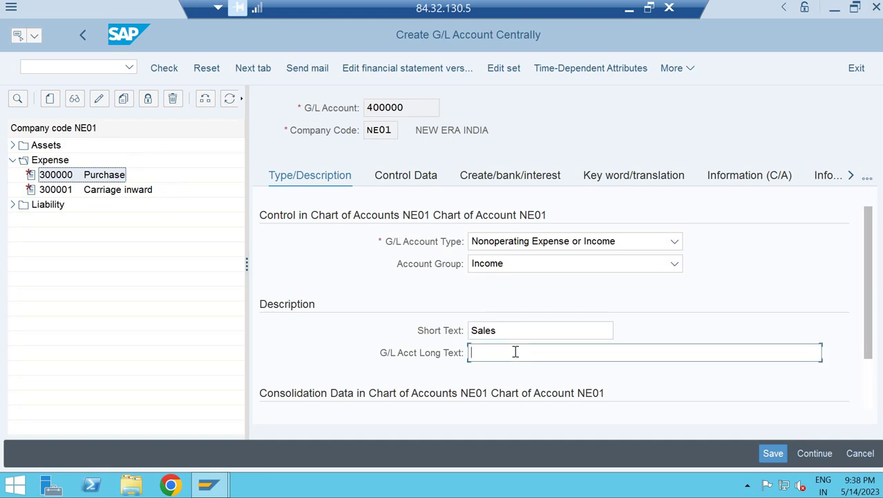
key(ctrl+v)
text(A/c)
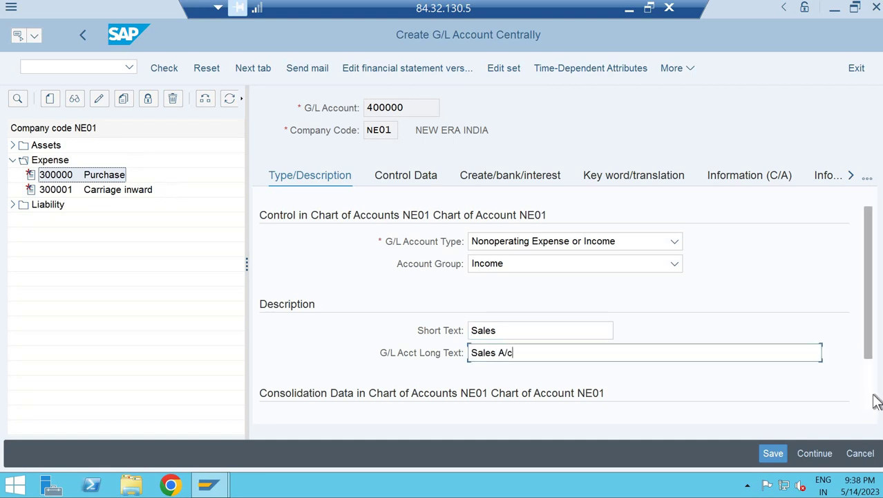
- In the control data of account 400000, set the tax category to * (All tax types allowed) and allow posting without tax
scroll(620, 362, down, 2)
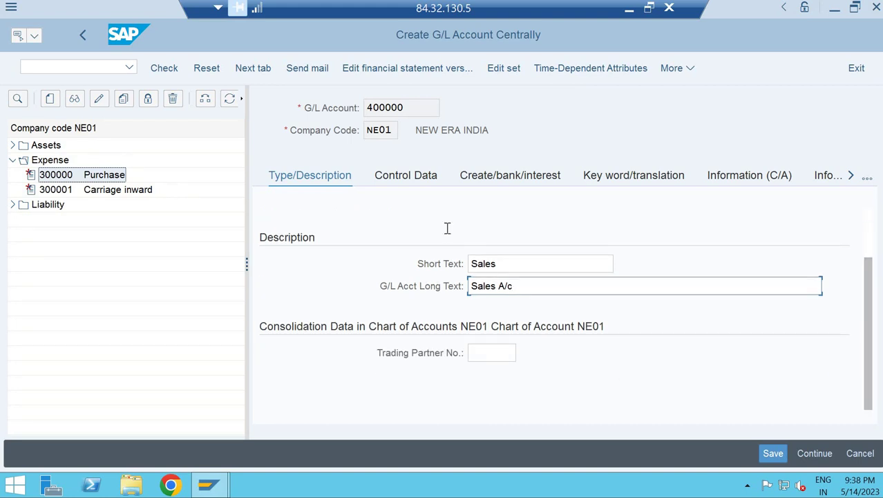
click(406, 177)
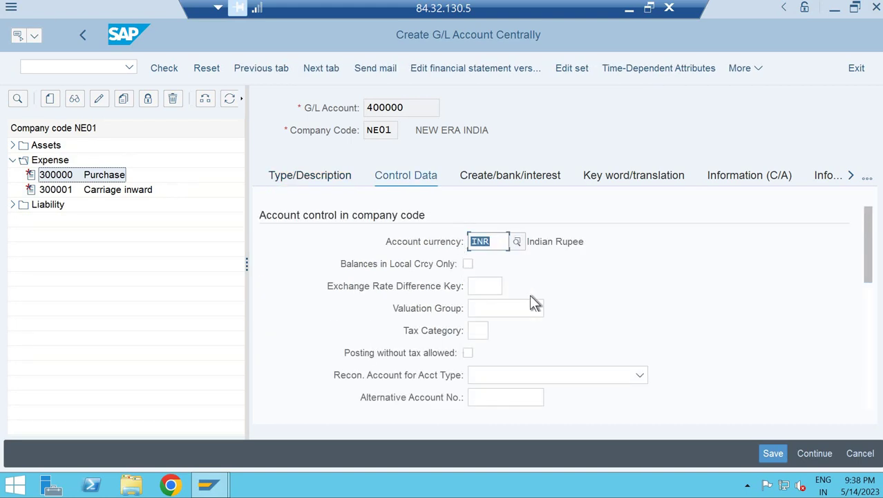
click(498, 332)
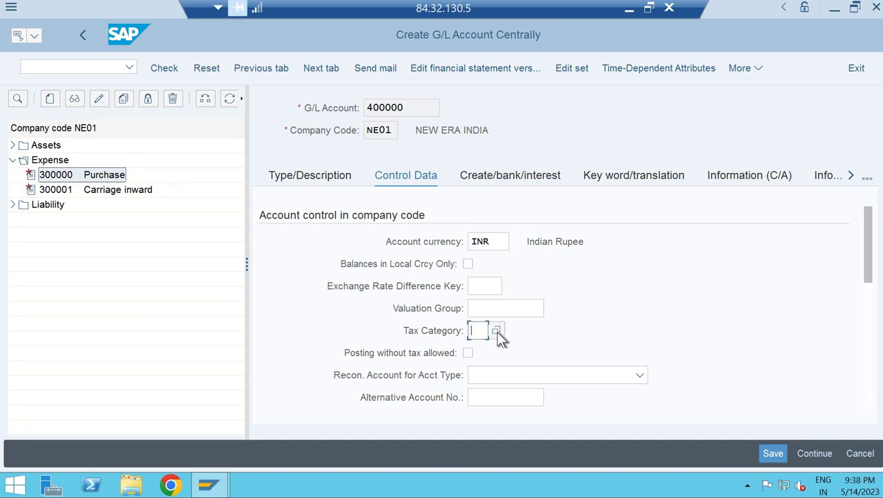
click(497, 331)
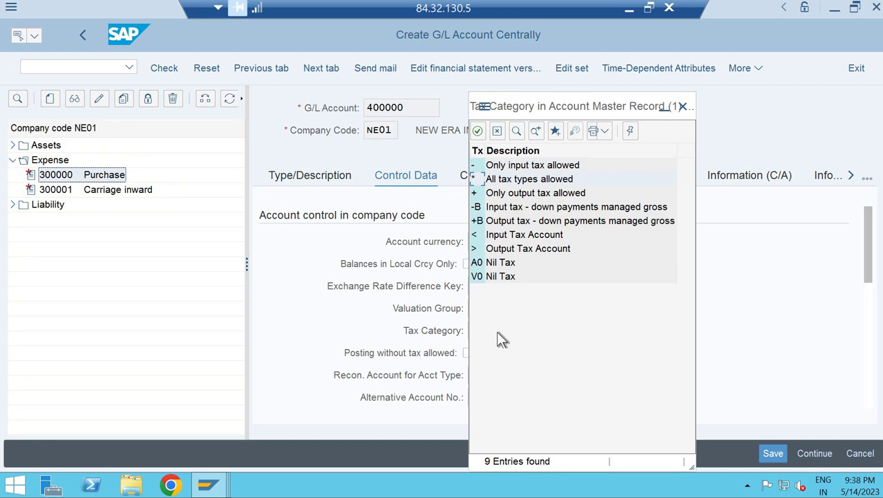
key(Return)
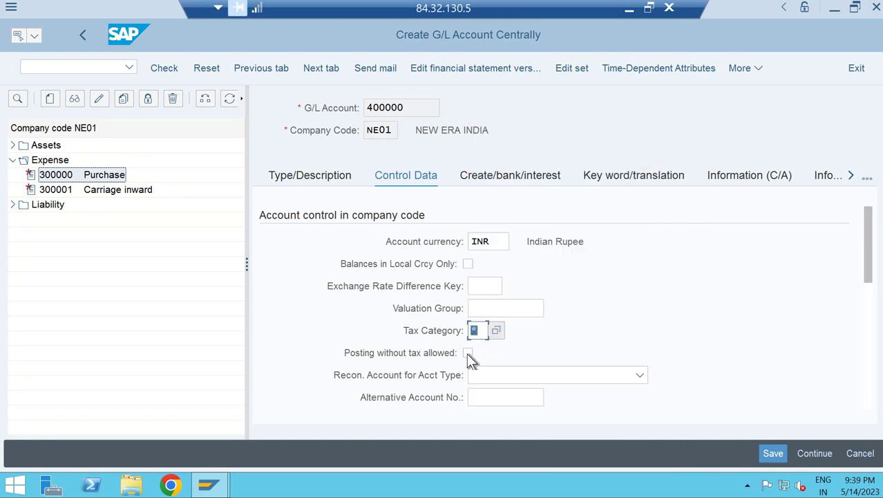
click(467, 352)
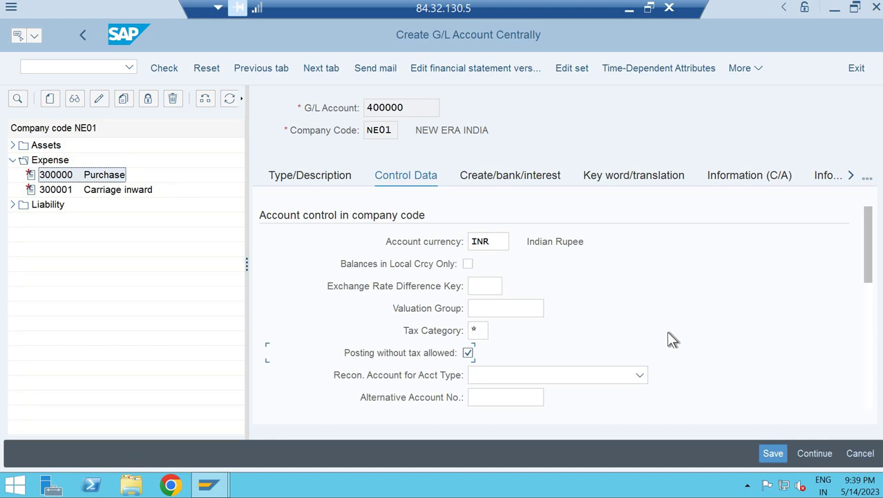
- Assign field status group G029 (Revenue accounts) to account 400000 in its document creation settings
scroll(668, 335, down, 5)
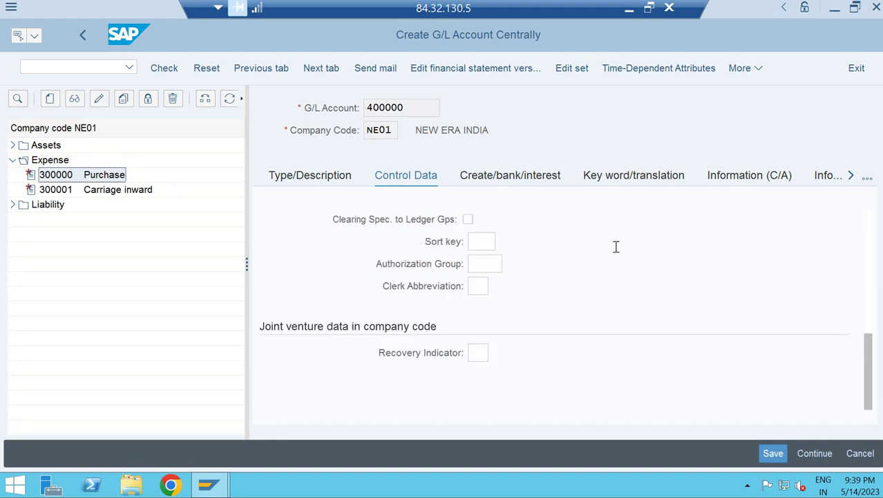
scroll(617, 247, up, 5)
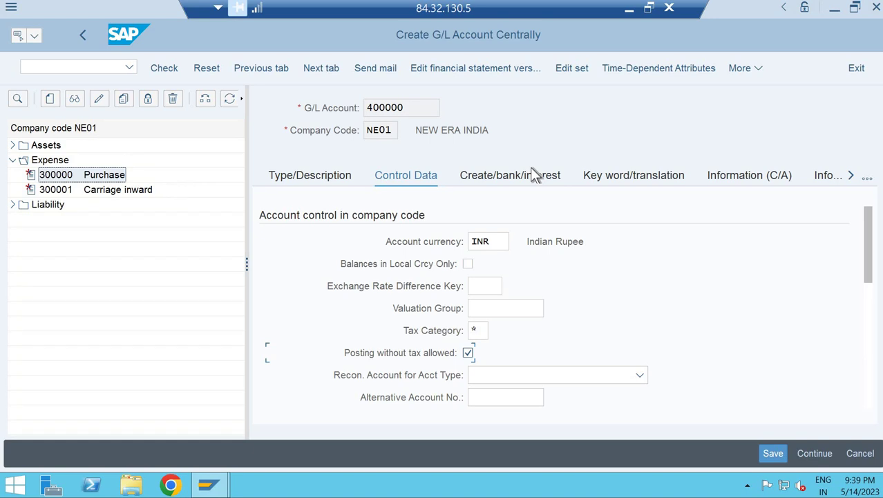
click(532, 175)
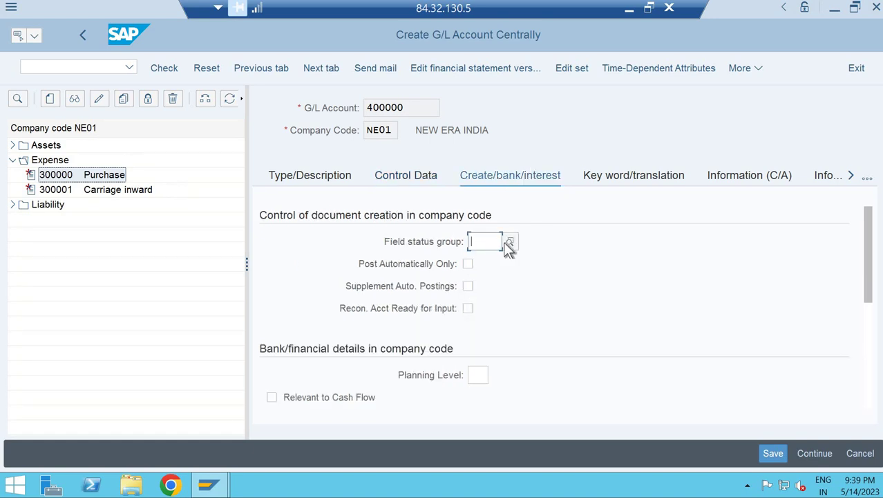
click(509, 242)
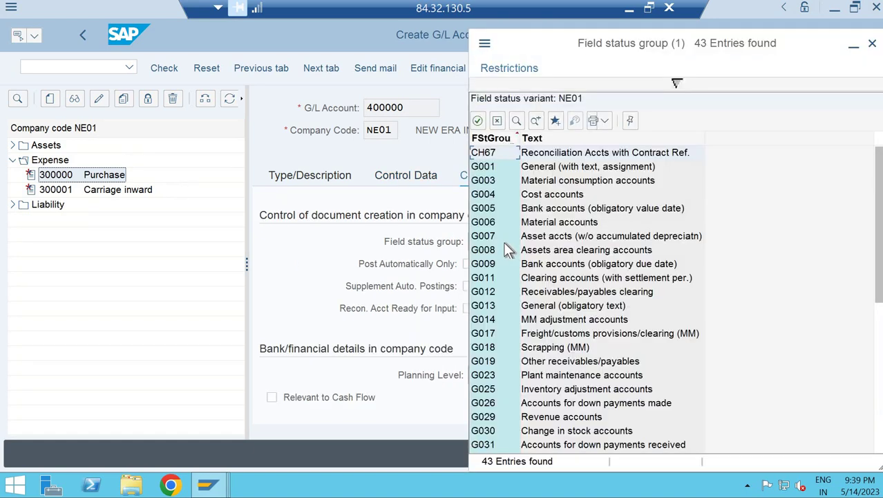
key(Down)
key(Down)
key(Down)
key(Down)
key(Down)
key(Down)
key(Down)
key(Down)
key(Down)
key(Down)
key(Down)
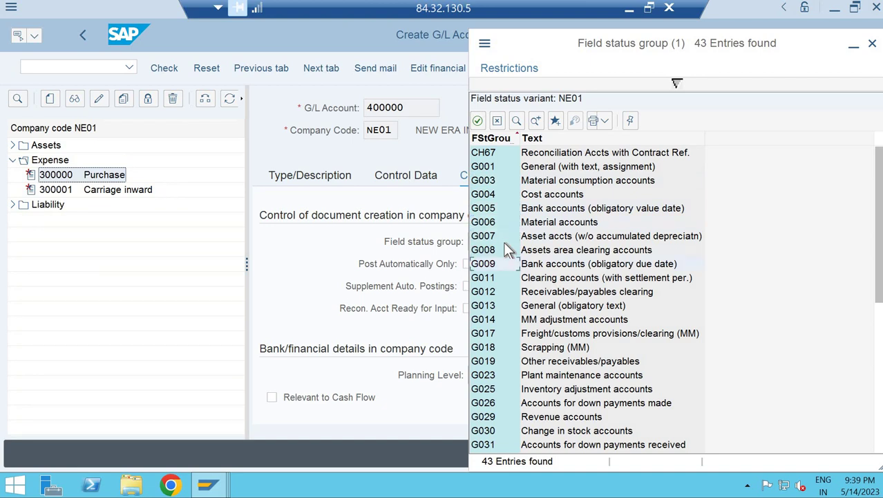
key(Down)
key(Down)
key(Down)
key(Down)
key(Down)
key(Down)
key(Down)
key(Down)
key(Down)
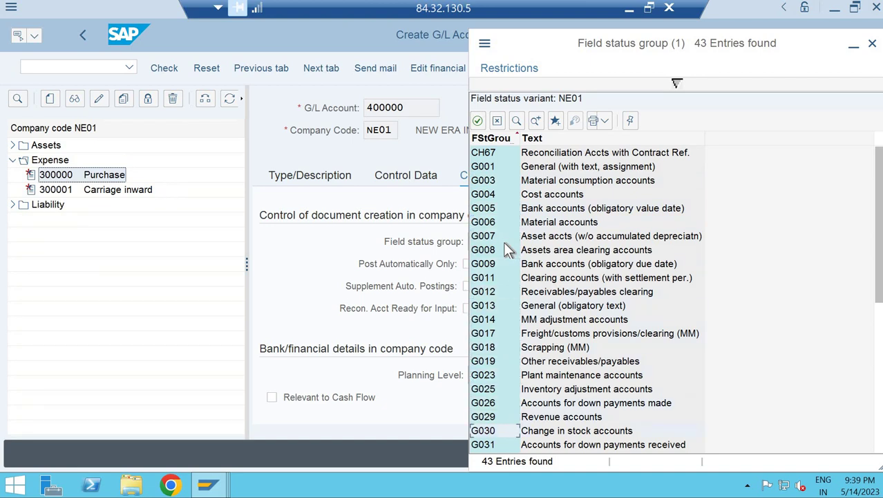
key(Up)
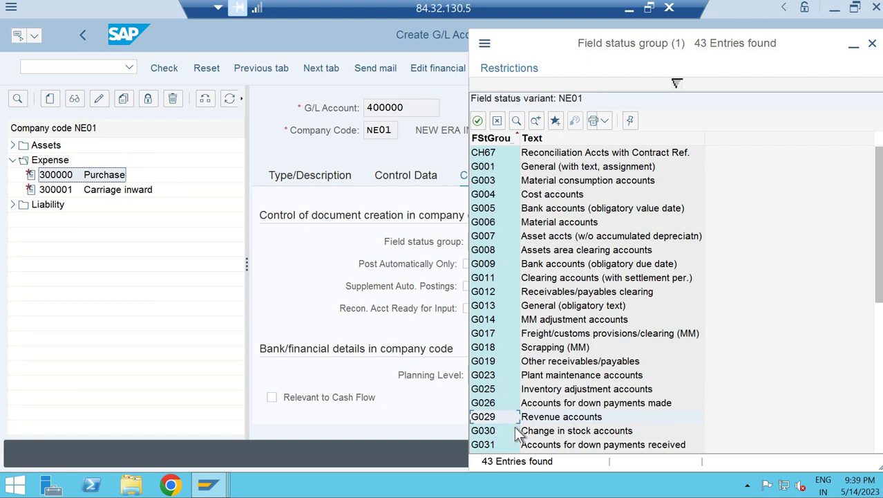
key(Return)
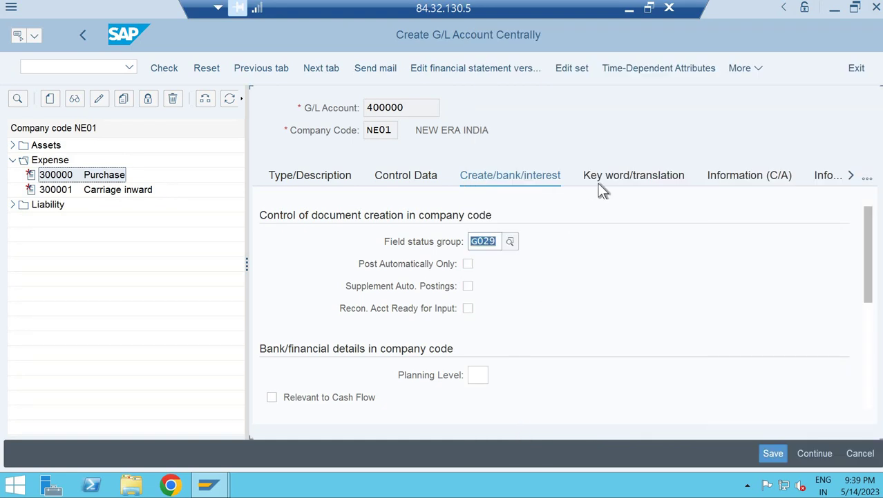
- Add the English keyword "DEEP" to account 400000 and save the account
click(598, 181)
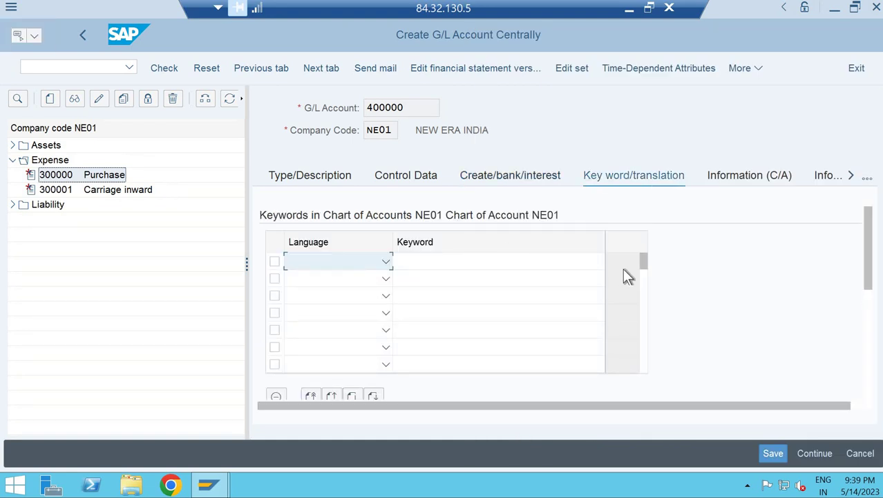
text(English)
key(Tab)
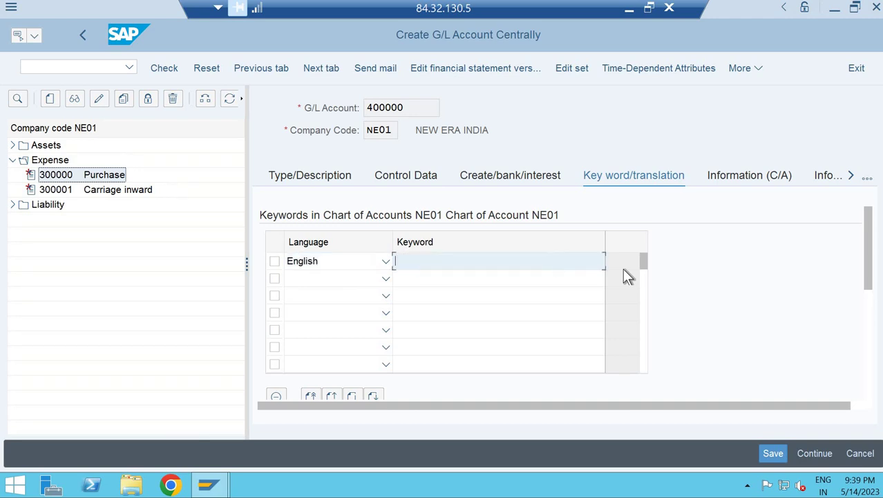
text(deep)
key(ctrl+s)
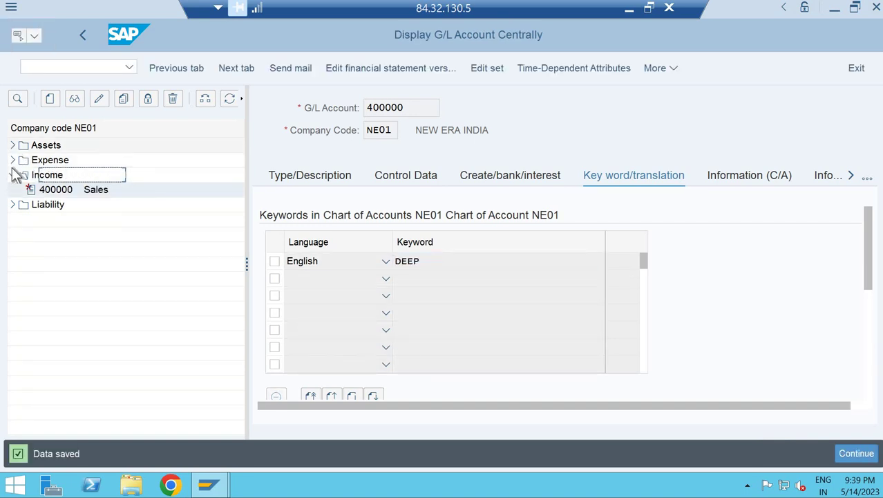
- Expand the Assets, Expense, Income and Liability groups to review the G/L accounts of company code NE01
click(13, 145)
click(12, 190)
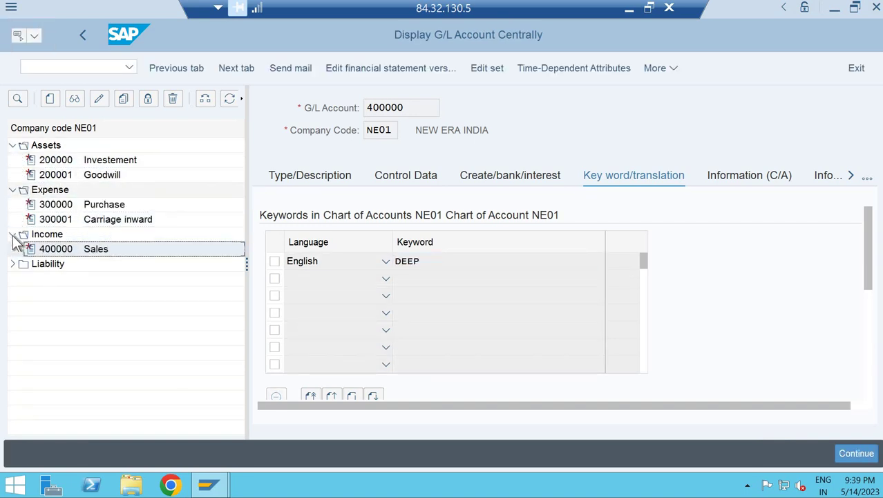
click(13, 235)
click(13, 235)
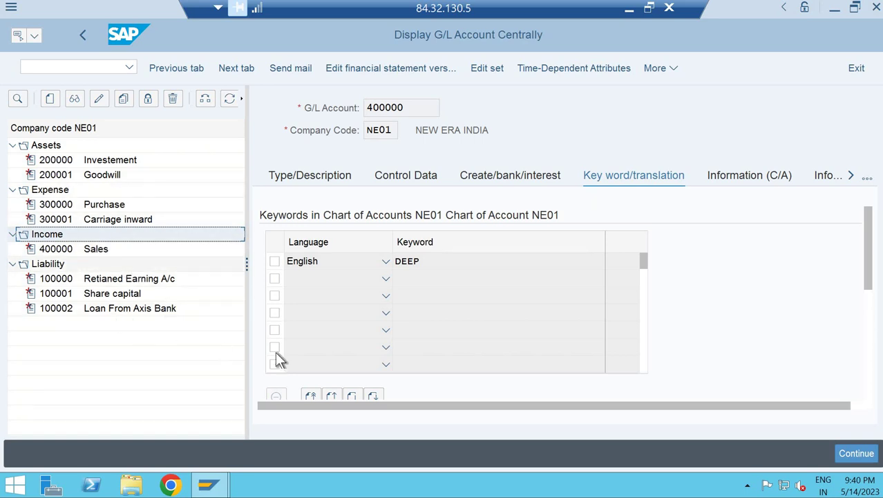
- Log off from the SAP system with the command /nex and disconnect the remote desktop session
click(877, 8)
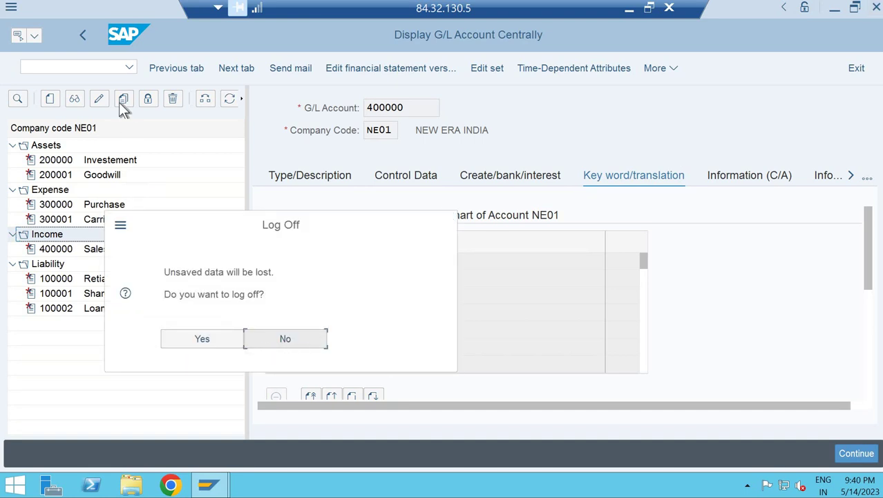
key(Return)
click(99, 68)
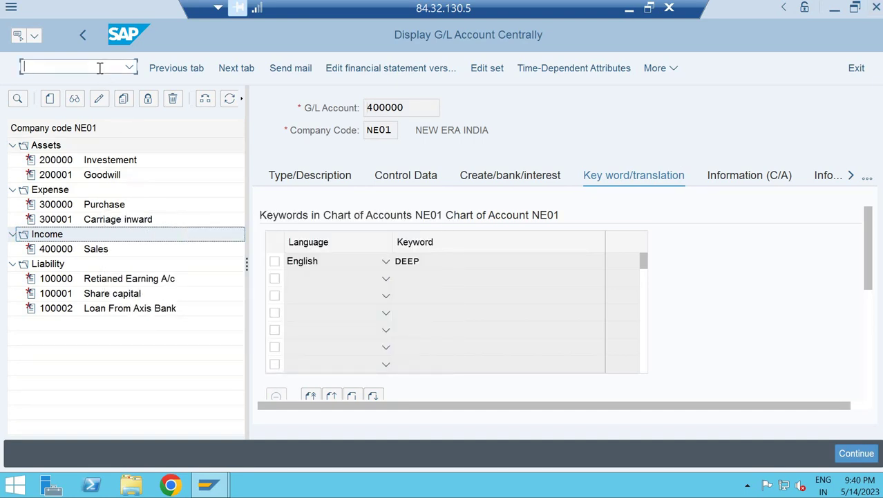
text(/nex)
key(Return)
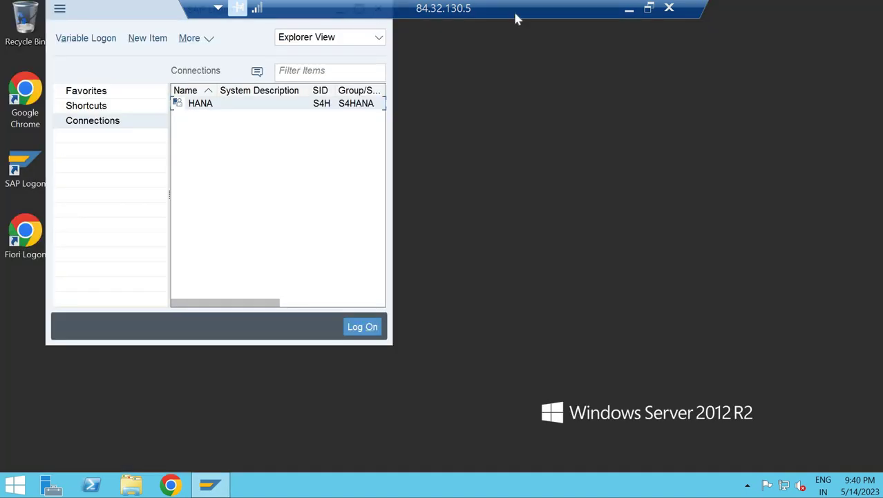
click(672, 16)
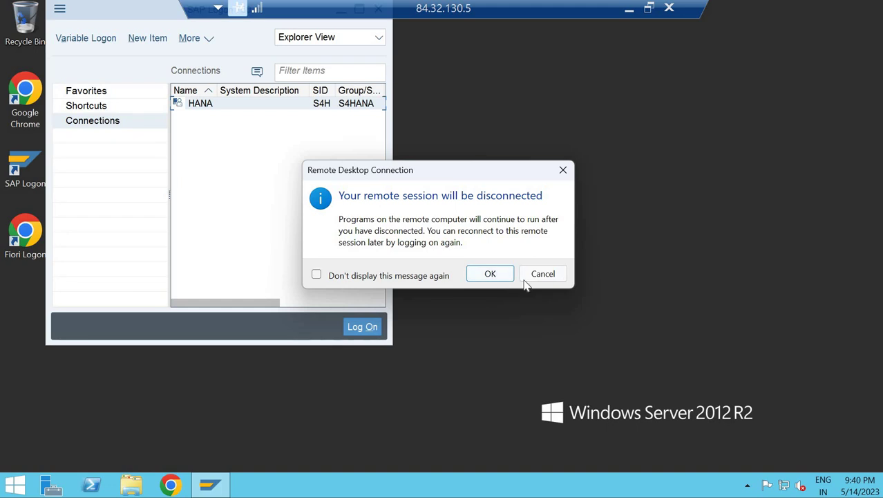
click(490, 274)
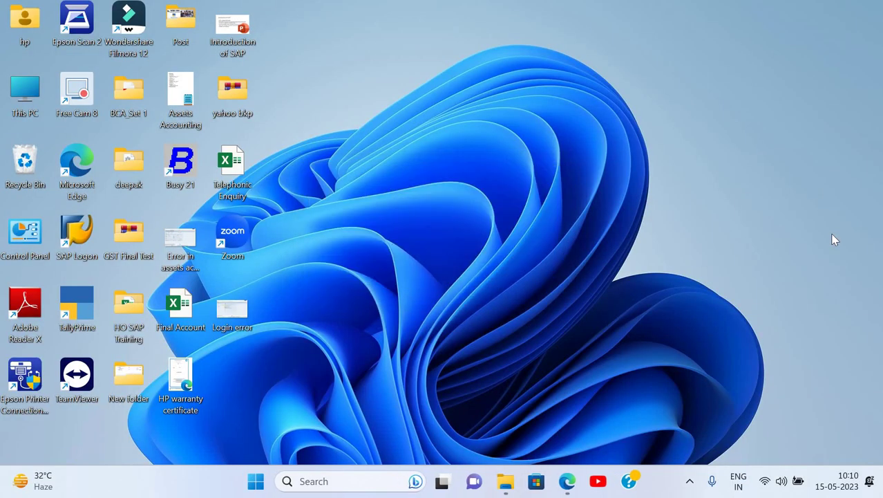